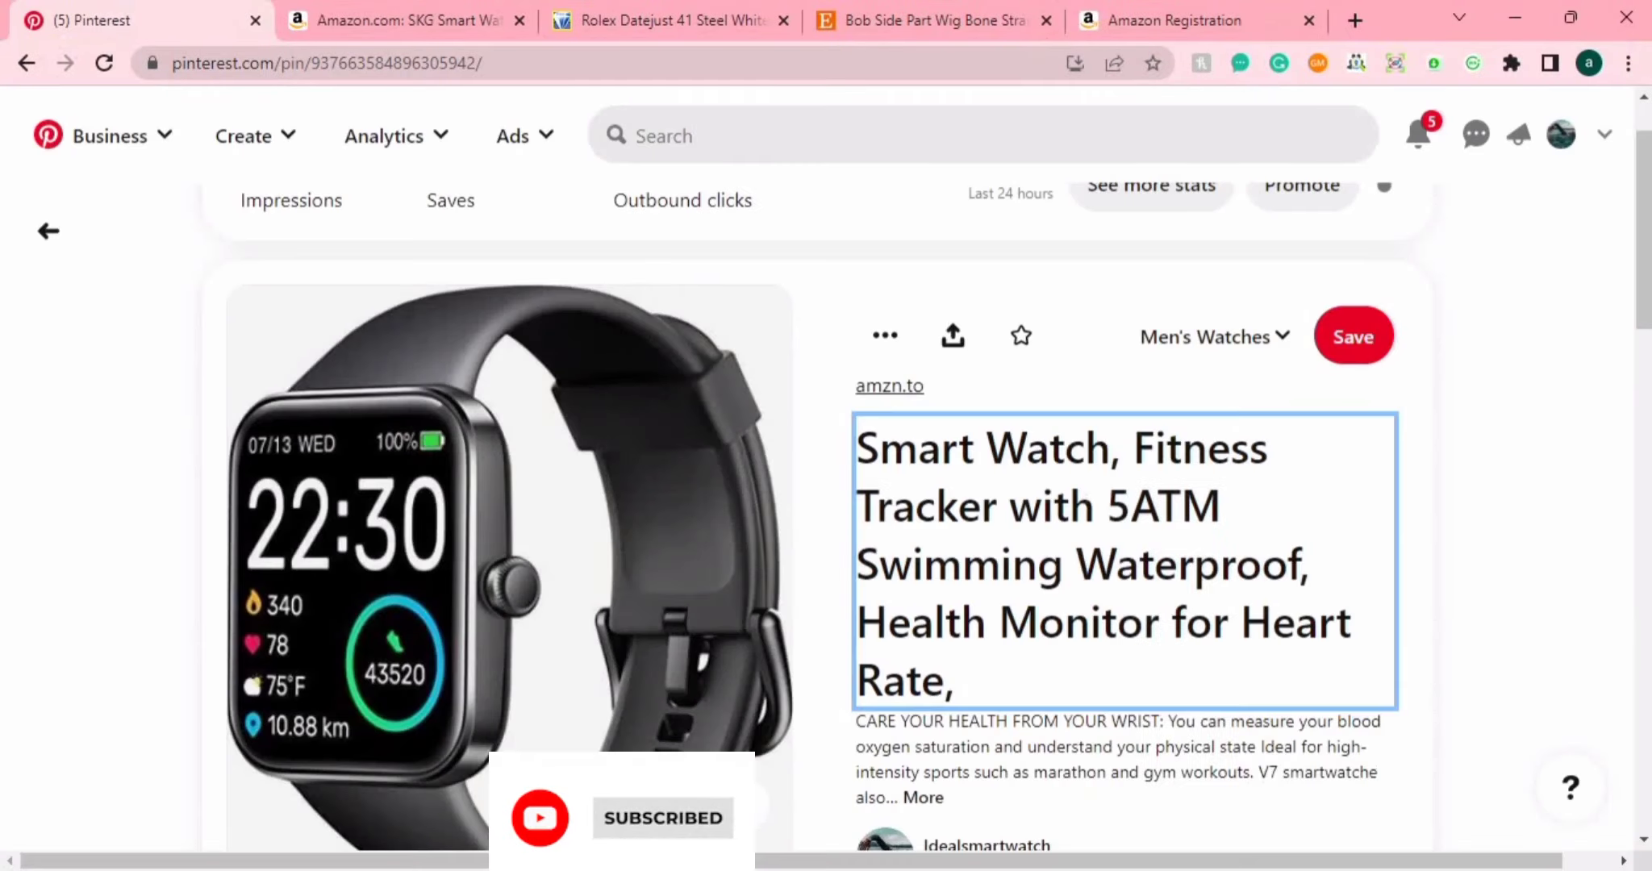
Open the Business menu to find the way back to the home feed
left_click(101, 147)
Go to the home feed, reload it, and open the jumpsuit pin's knowfashionstyle.com source page
left_click(113, 257)
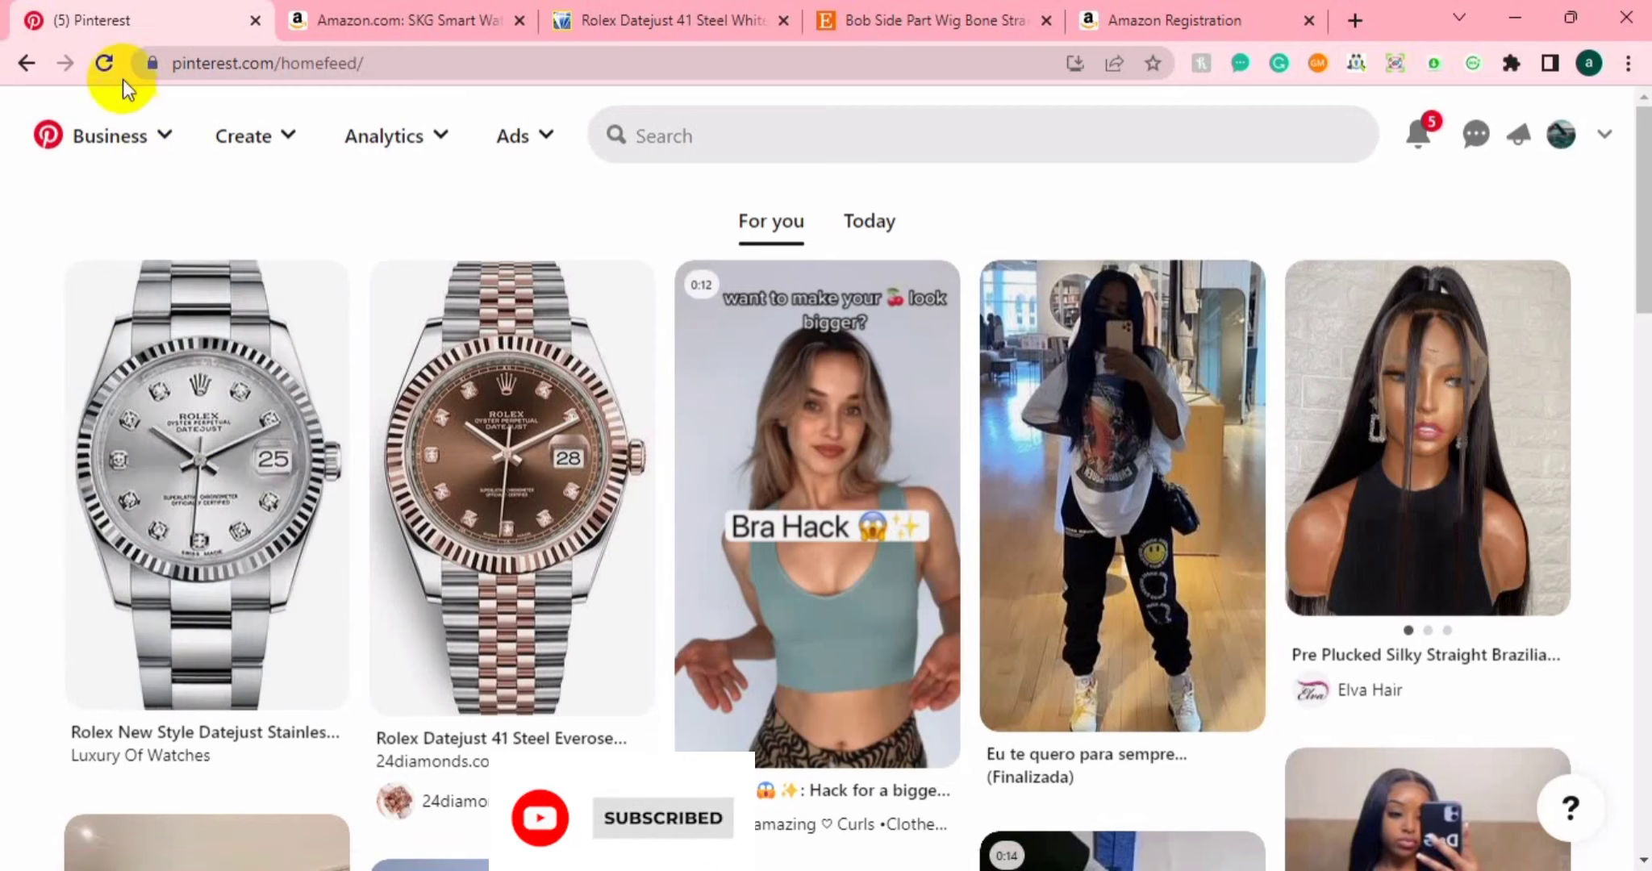
left_click(110, 64)
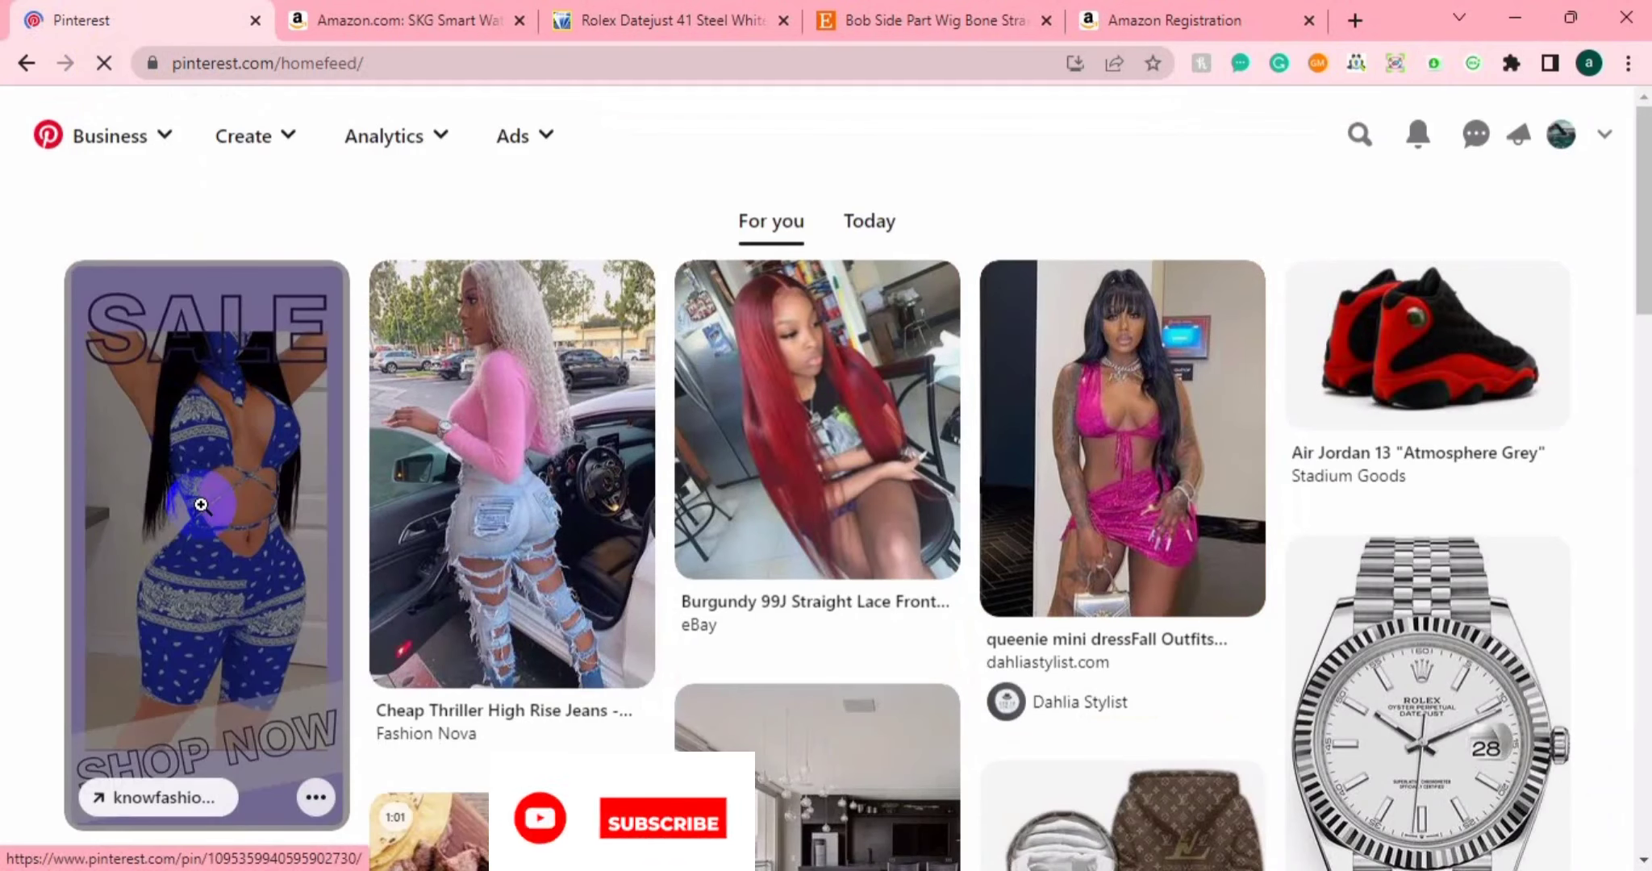
left_click(137, 800)
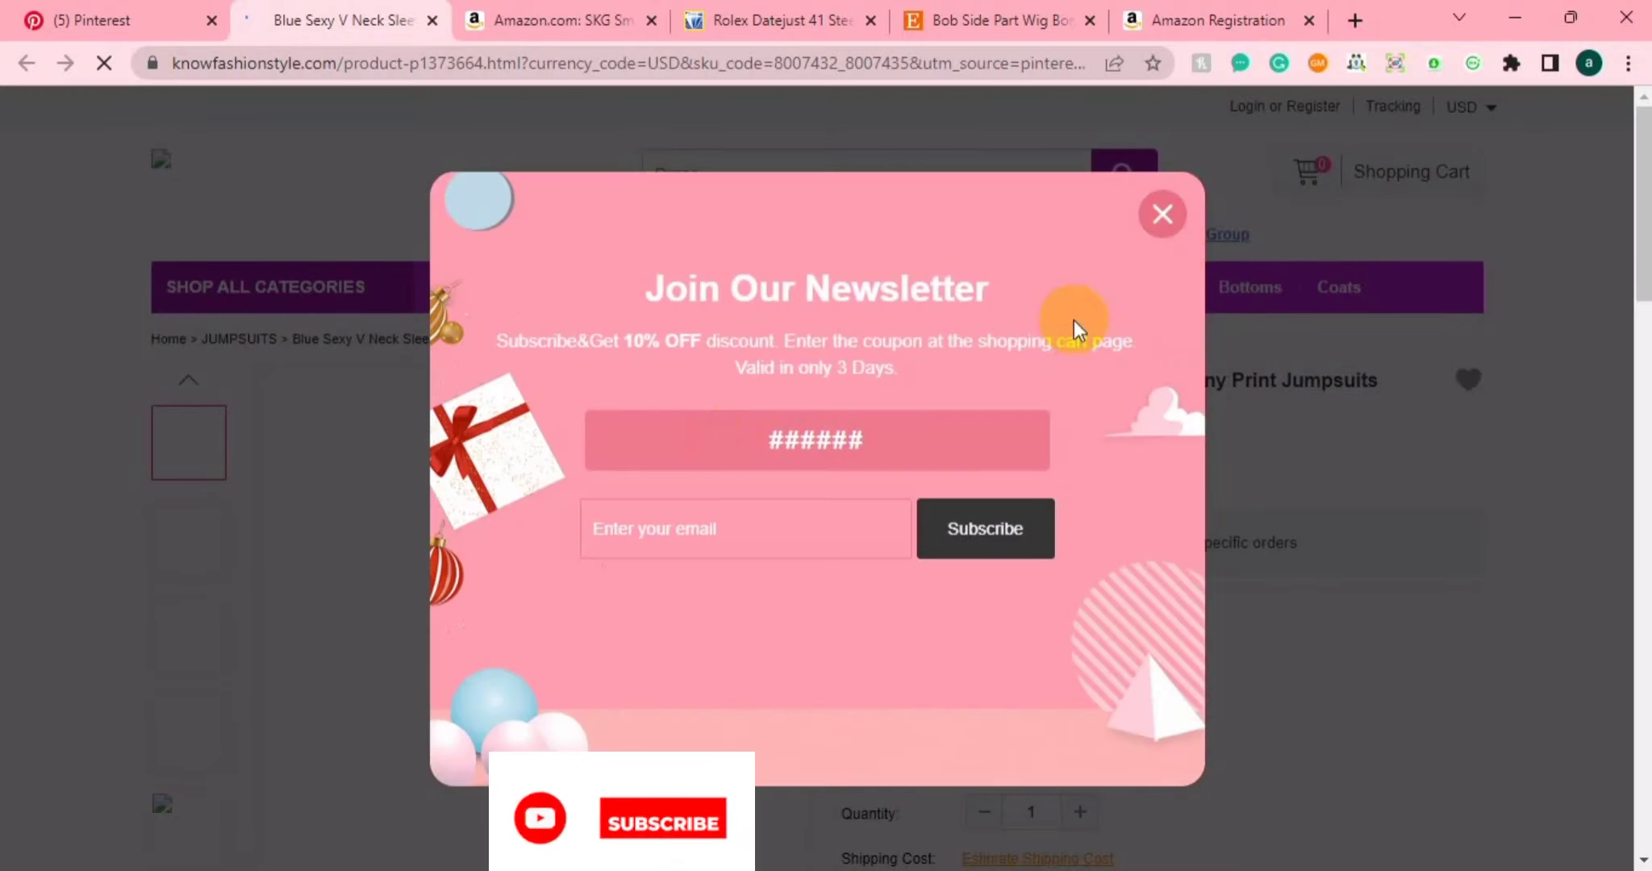
Close the Join Our Newsletter popup and return to the Pinterest tab
left_click(1160, 213)
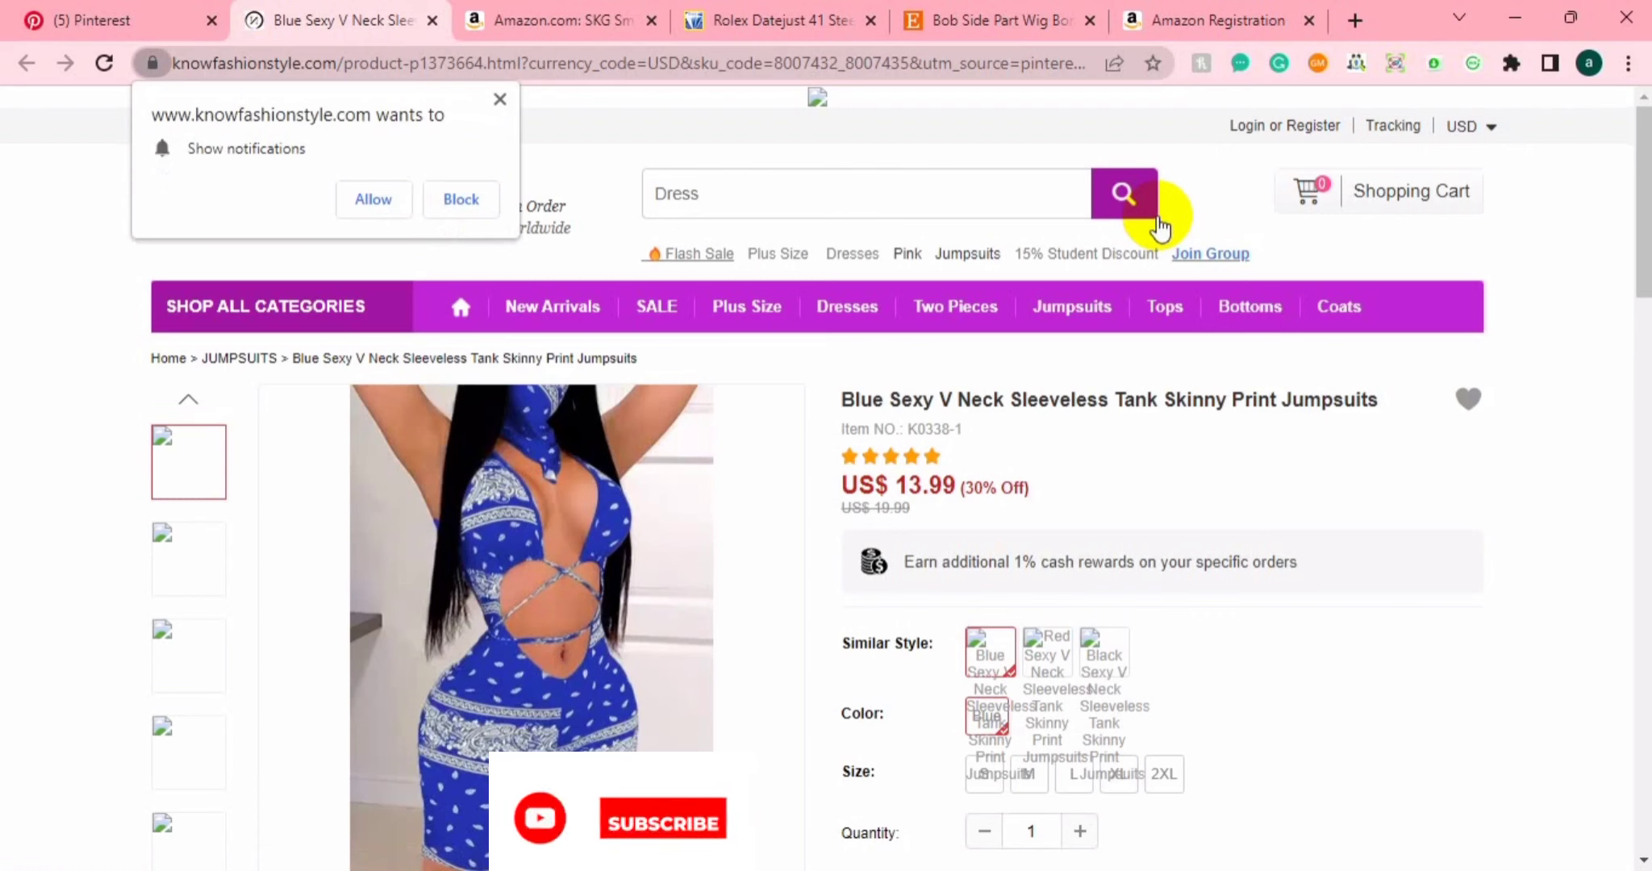
left_click(122, 18)
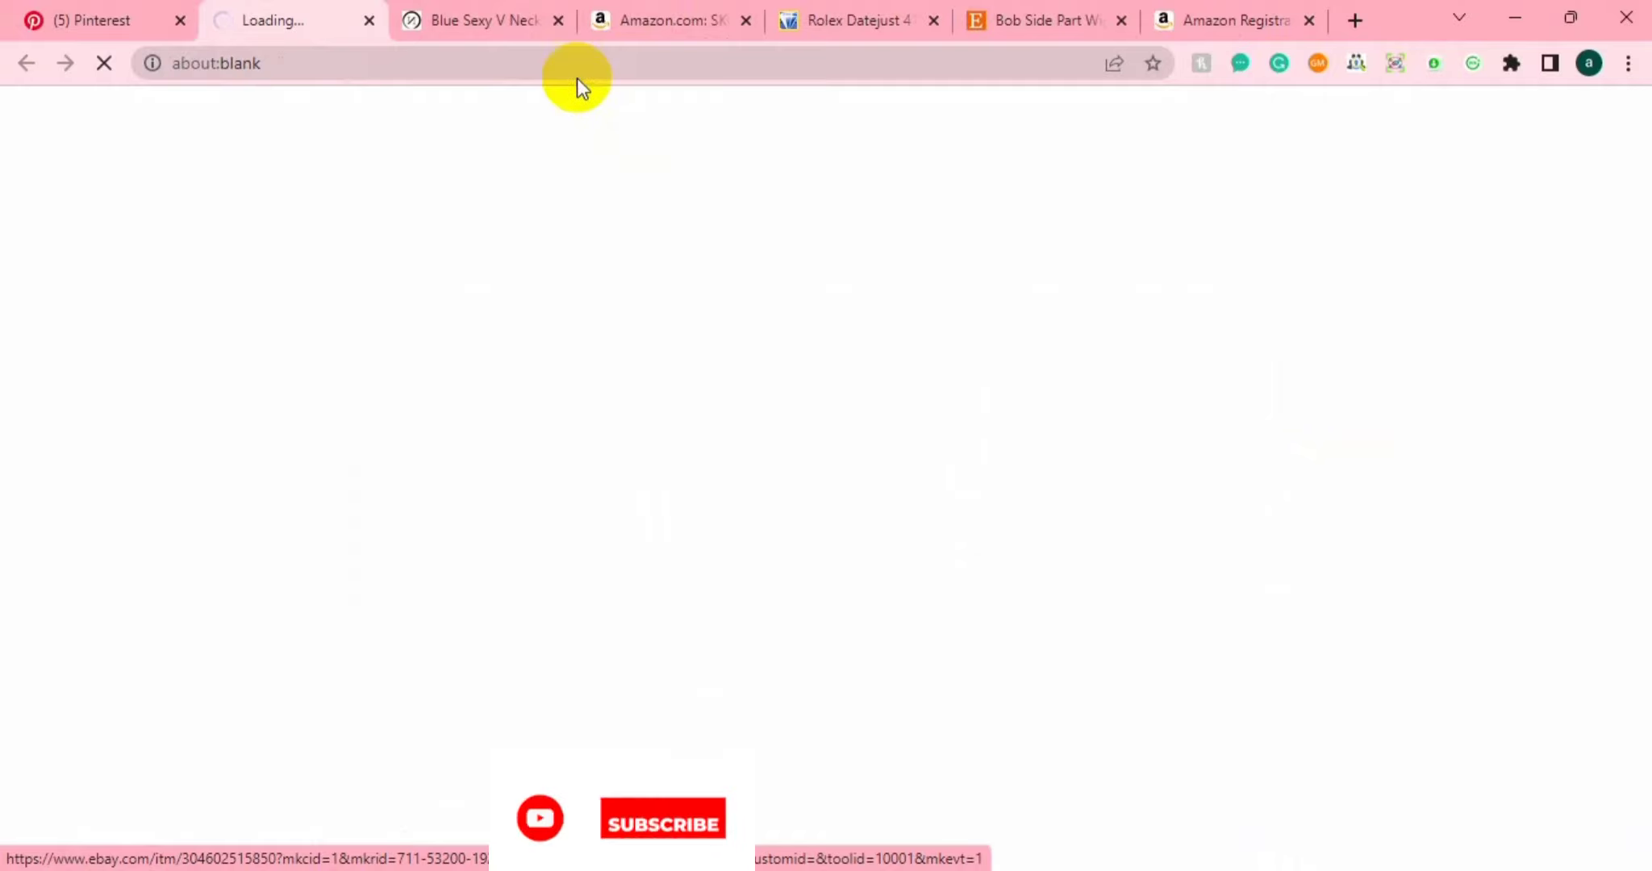
Close the jumpsuit, Amazon, Rolex, wig and Amazon Registration tabs
left_click(558, 20)
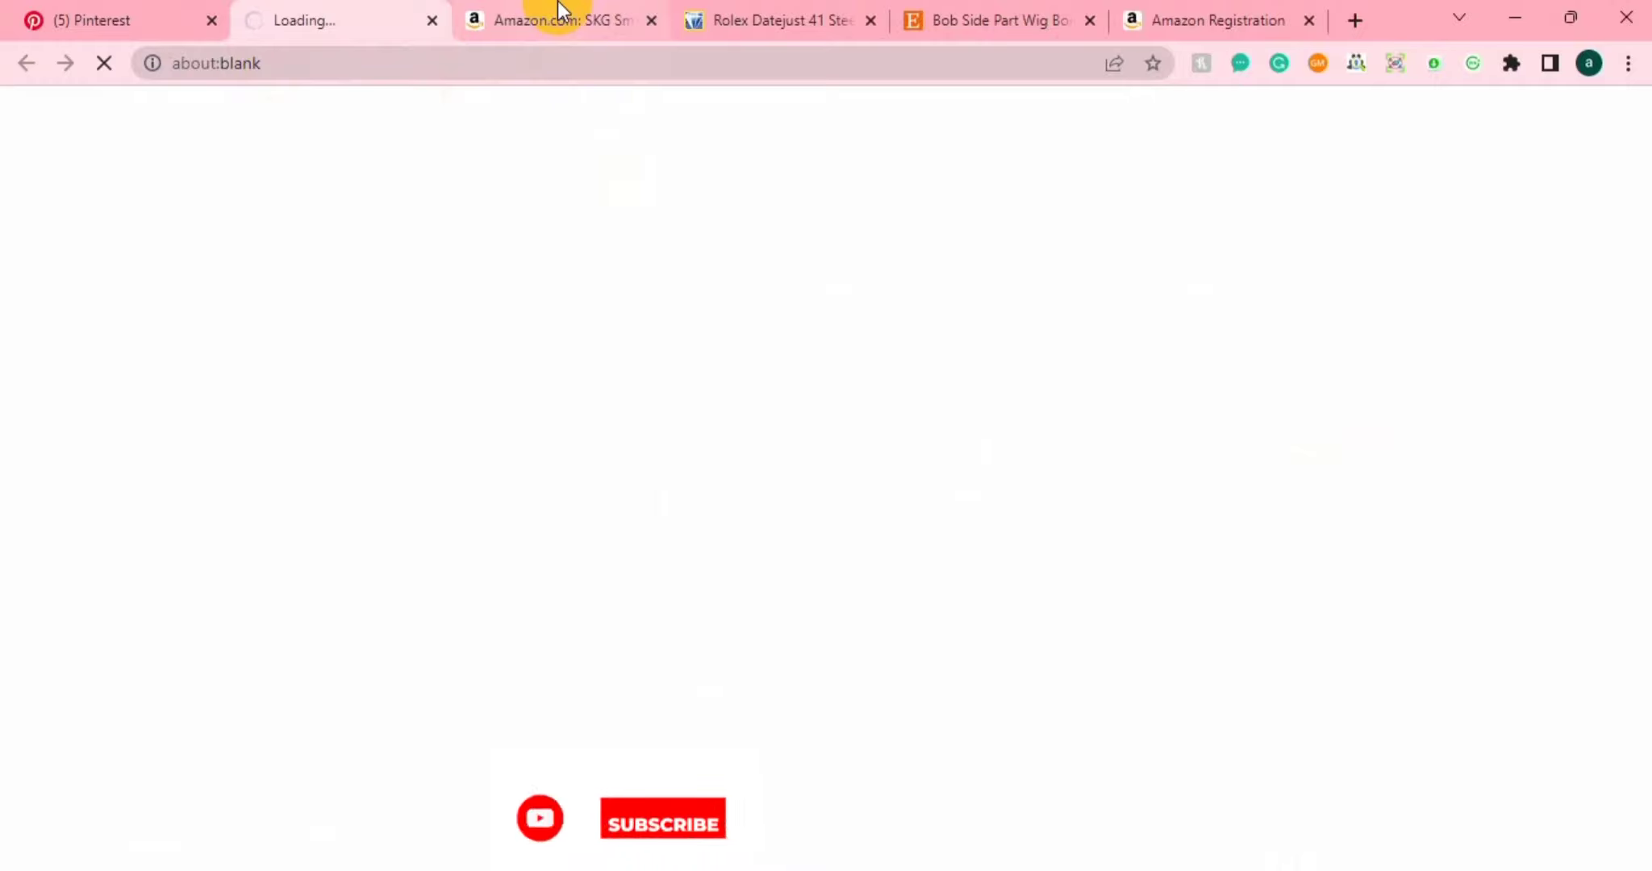
left_click(653, 21)
left_click(657, 22)
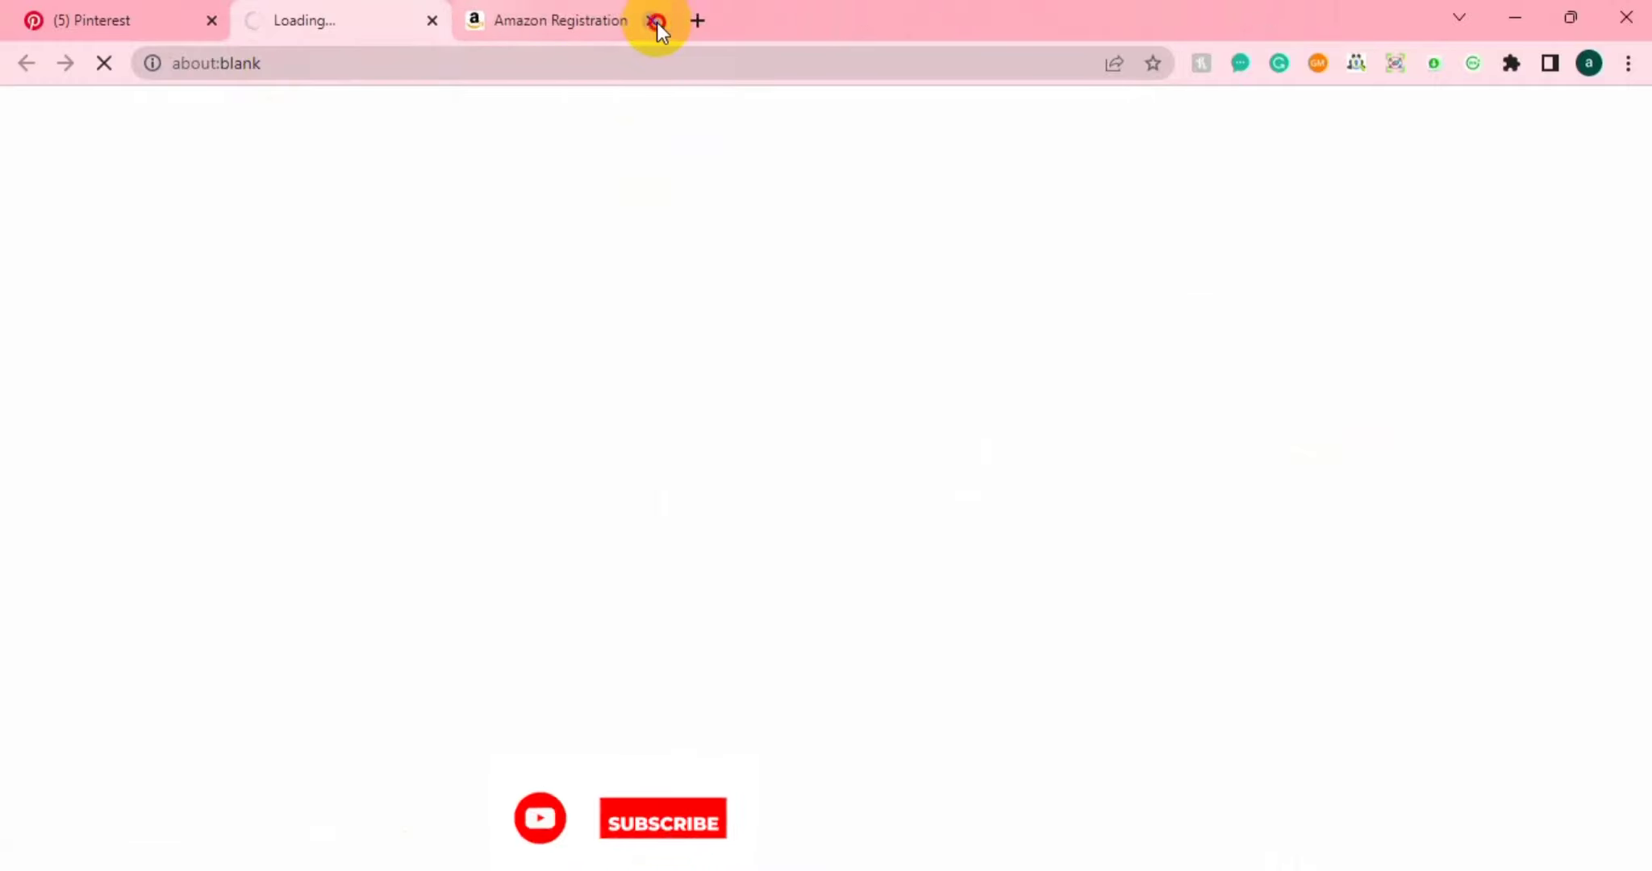
left_click(657, 22)
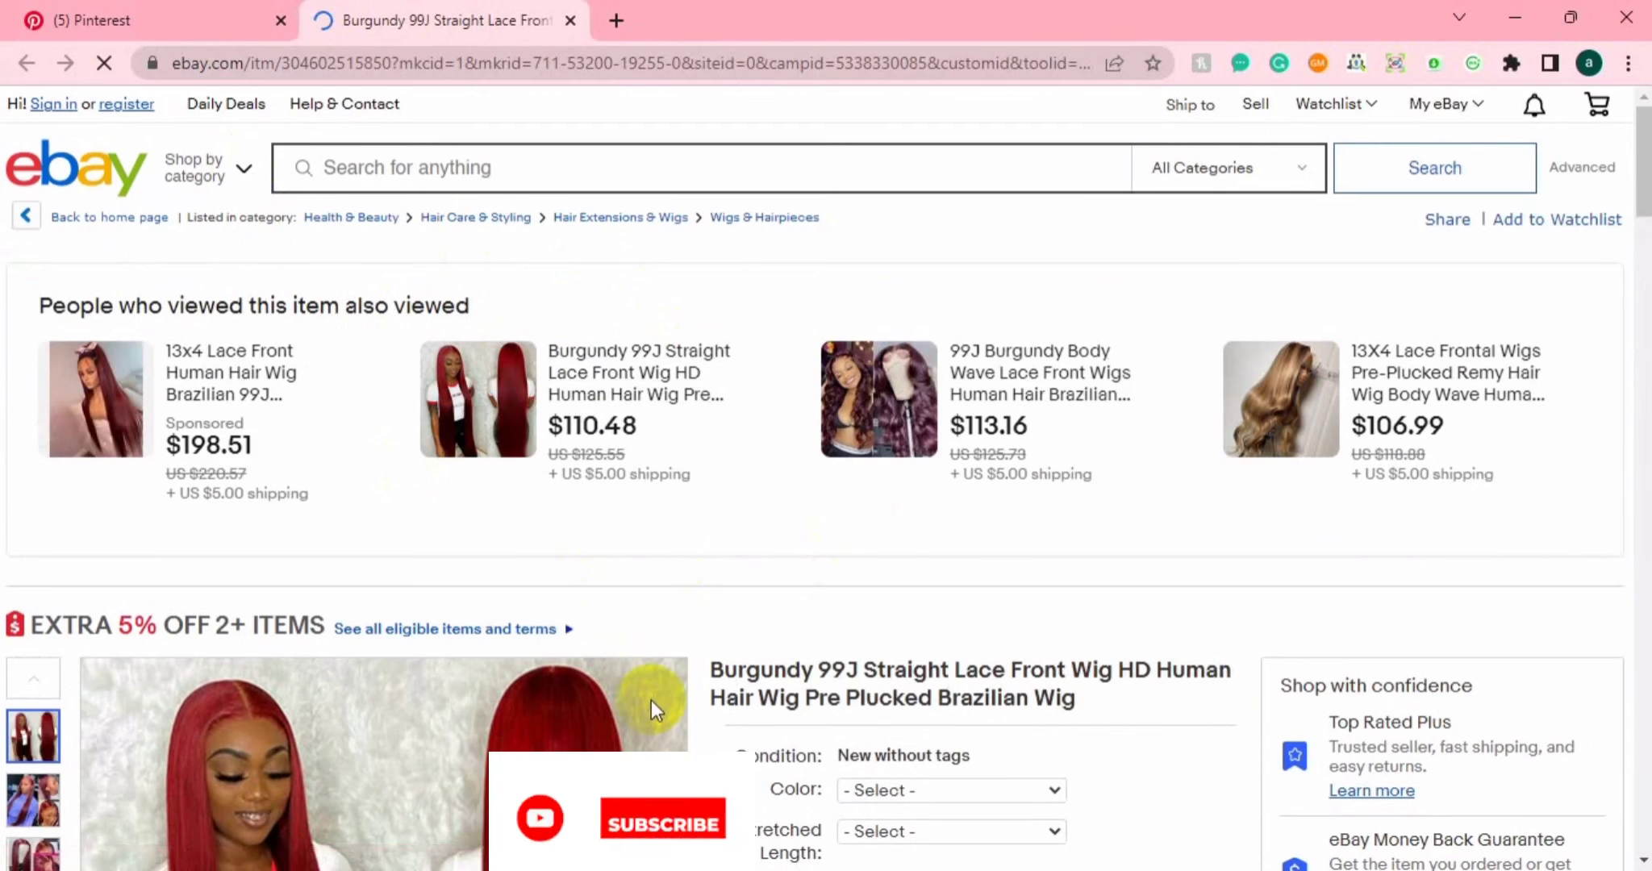
Scroll the US $117.51 eBay wig listing, then start a new blank tab
scroll(650, 700, "down", 2)
scroll(650, 699, "down", 4)
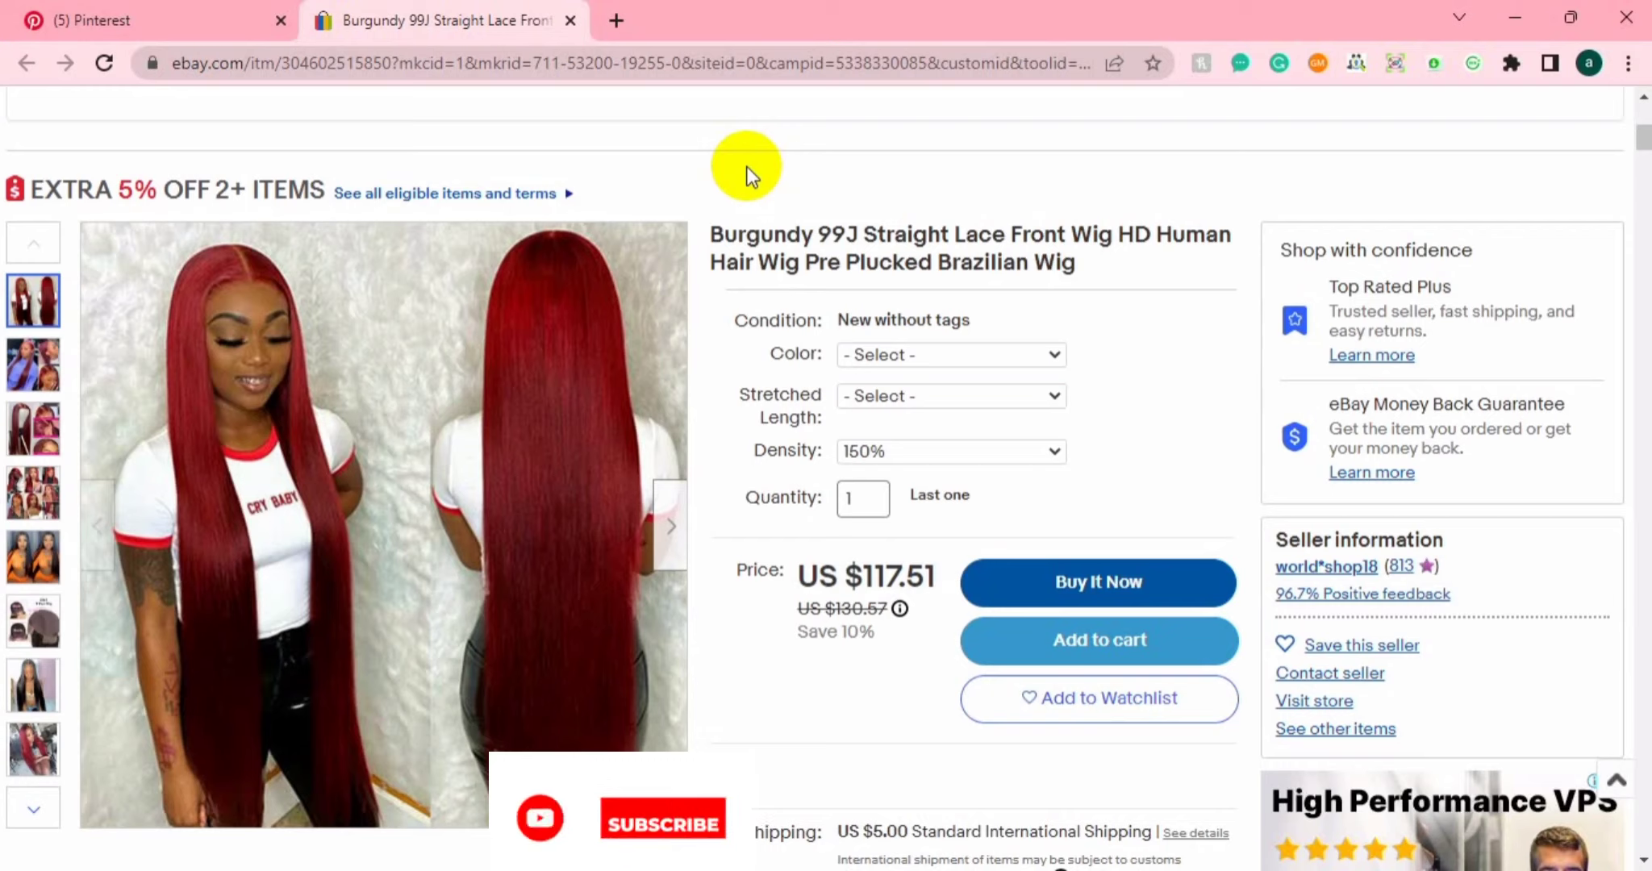
left_click(628, 8)
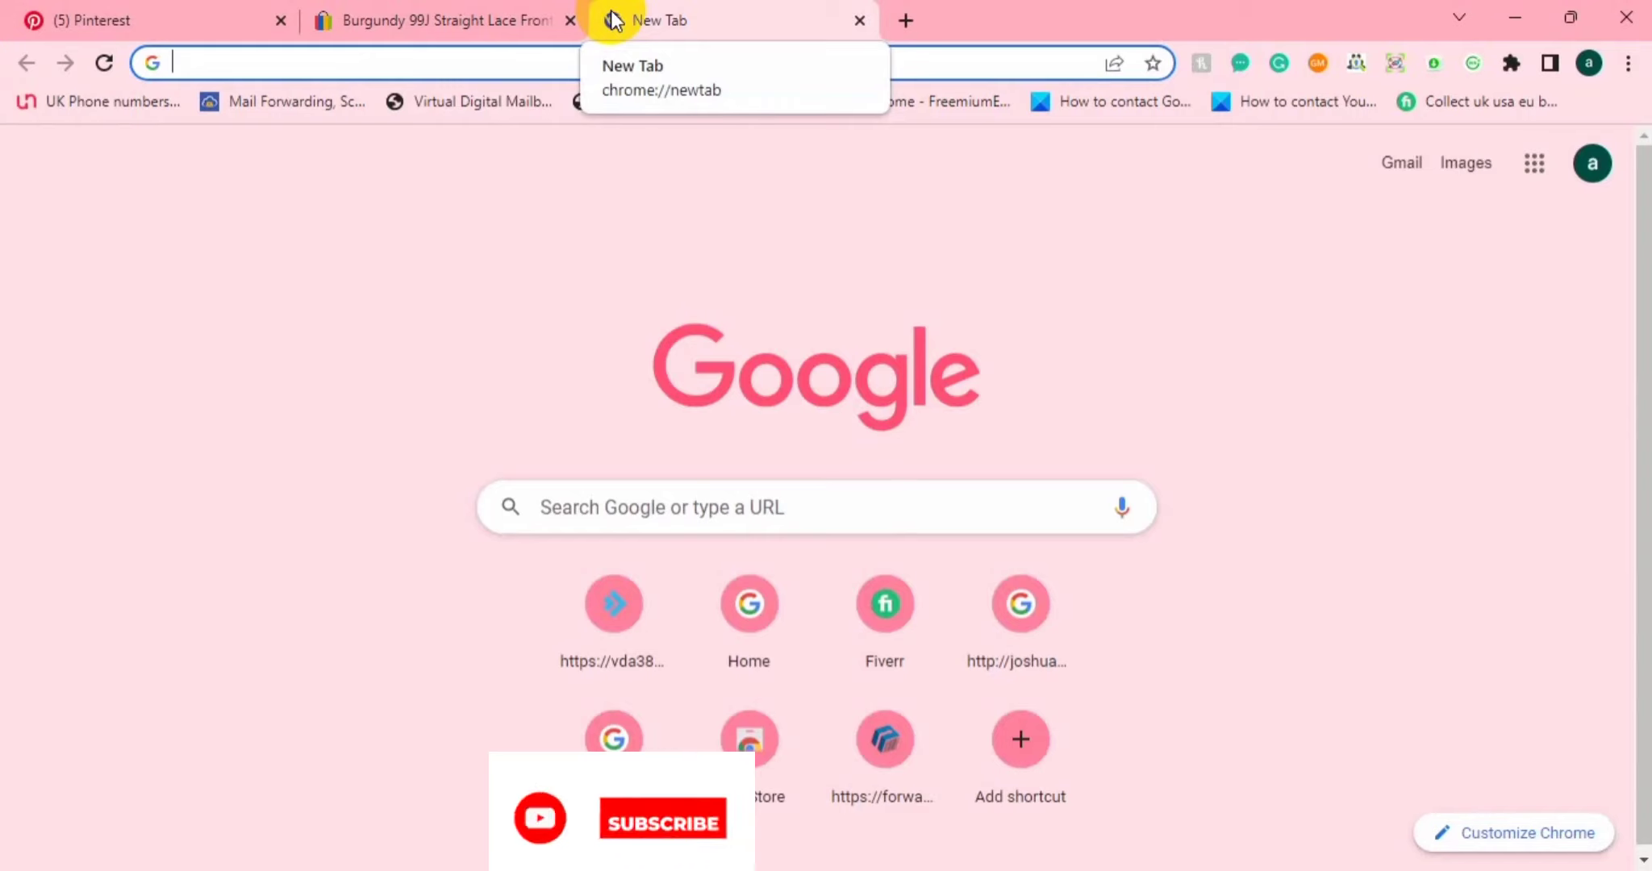
Search Google for 'amazon associates' using the address-bar suggestion
type("AM")
key("BackSpace")
key("BackSpace")
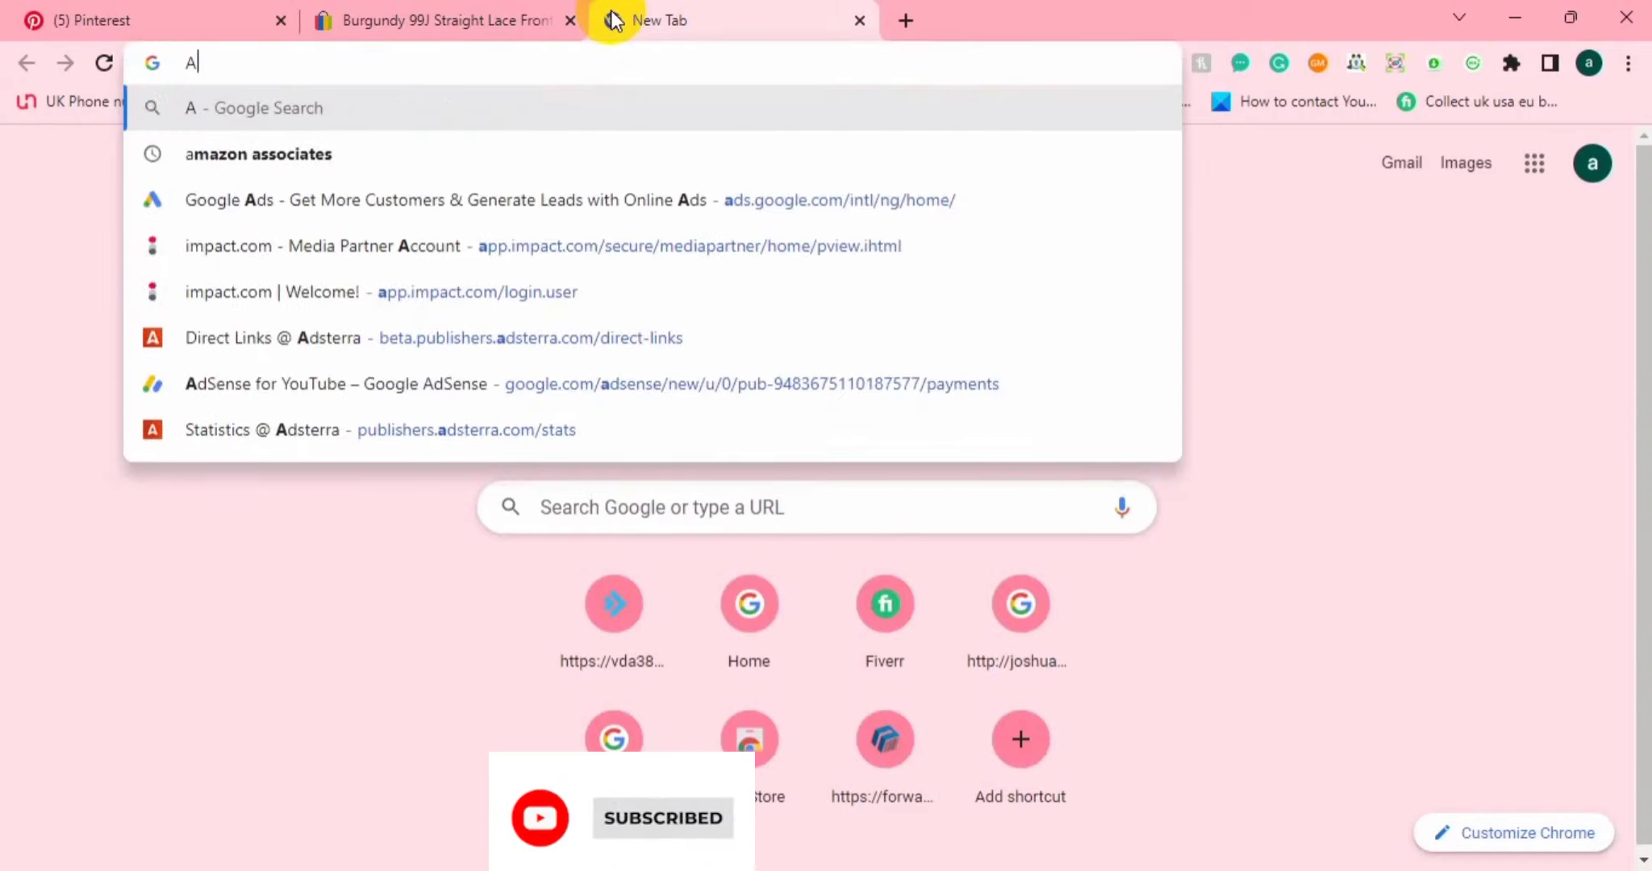
key("Down")
key("Return")
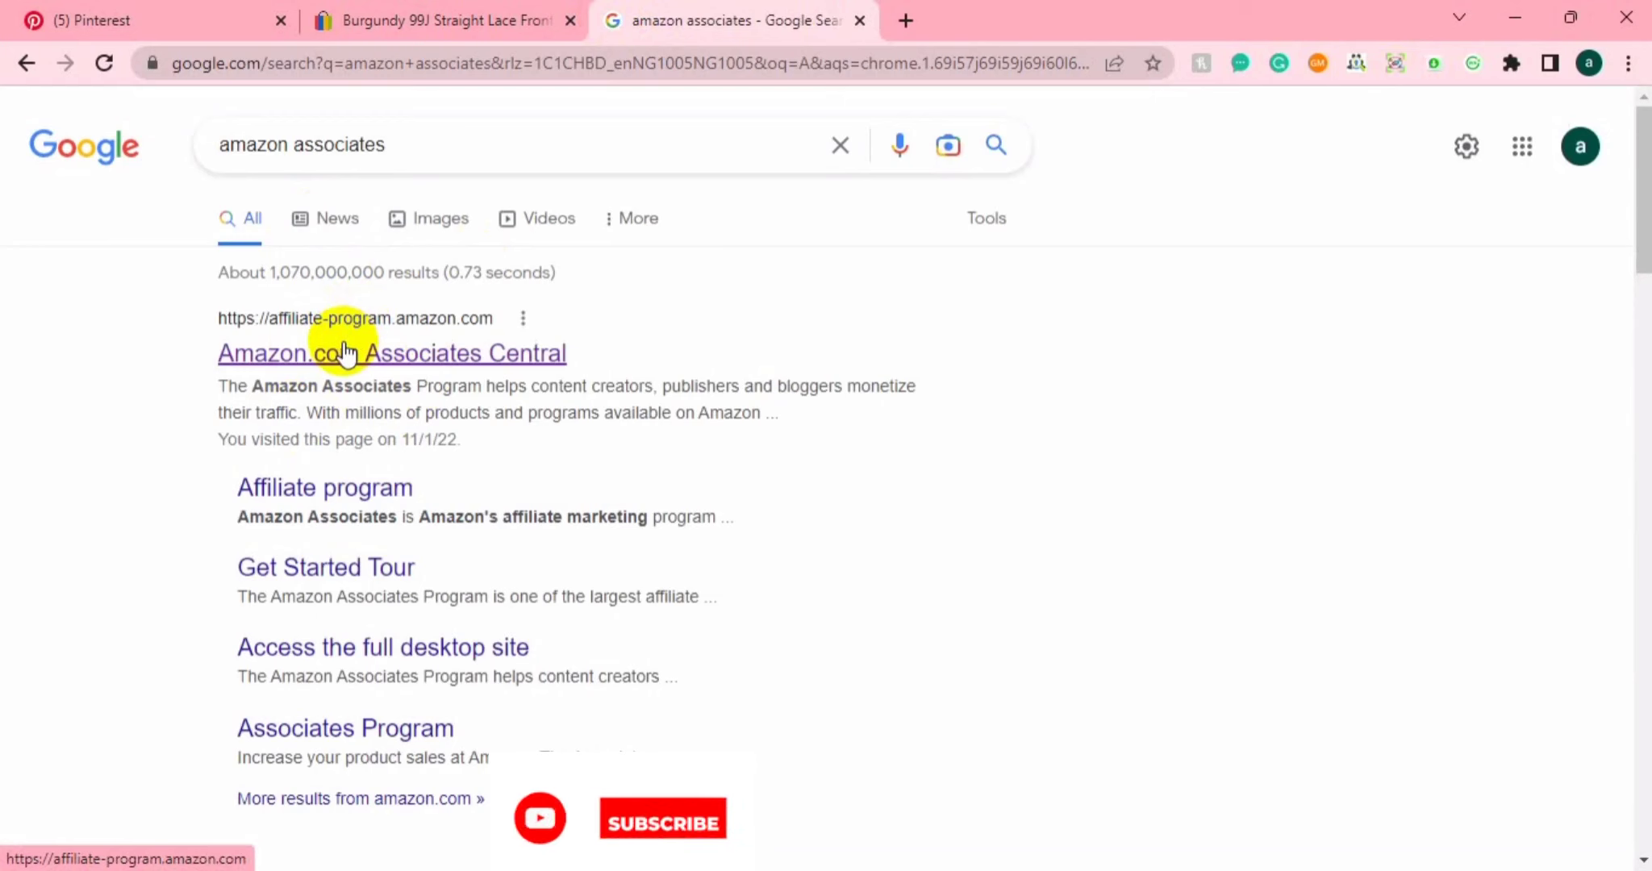
Open Associates Central in a new tab and start sign-up with a new Amazon account
right_click(336, 342)
left_click(475, 369)
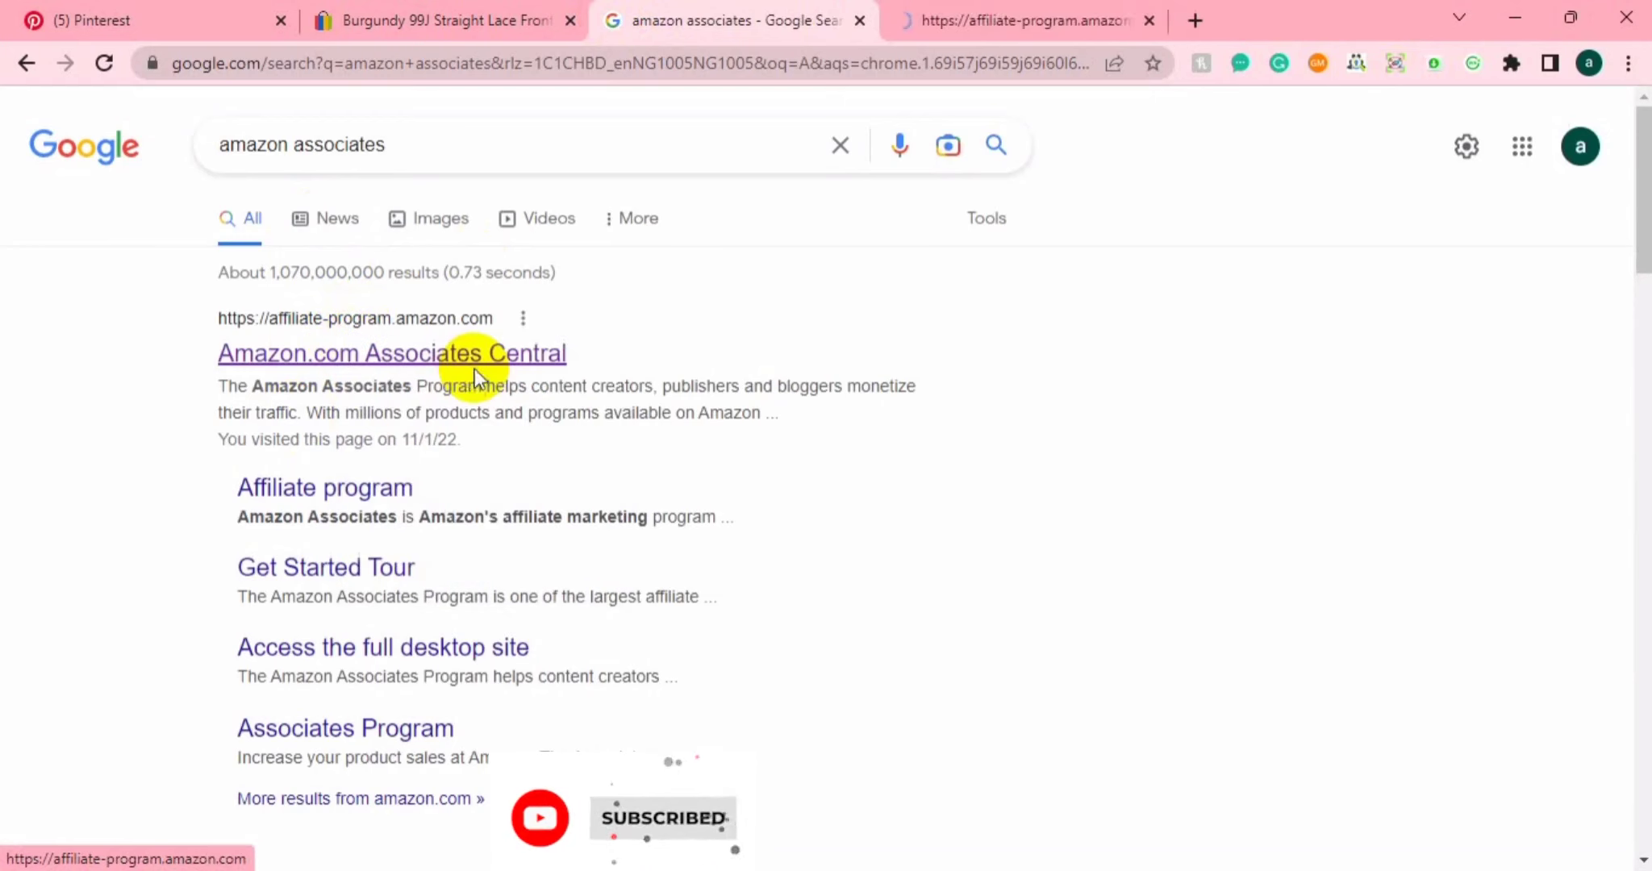
left_click(996, 20)
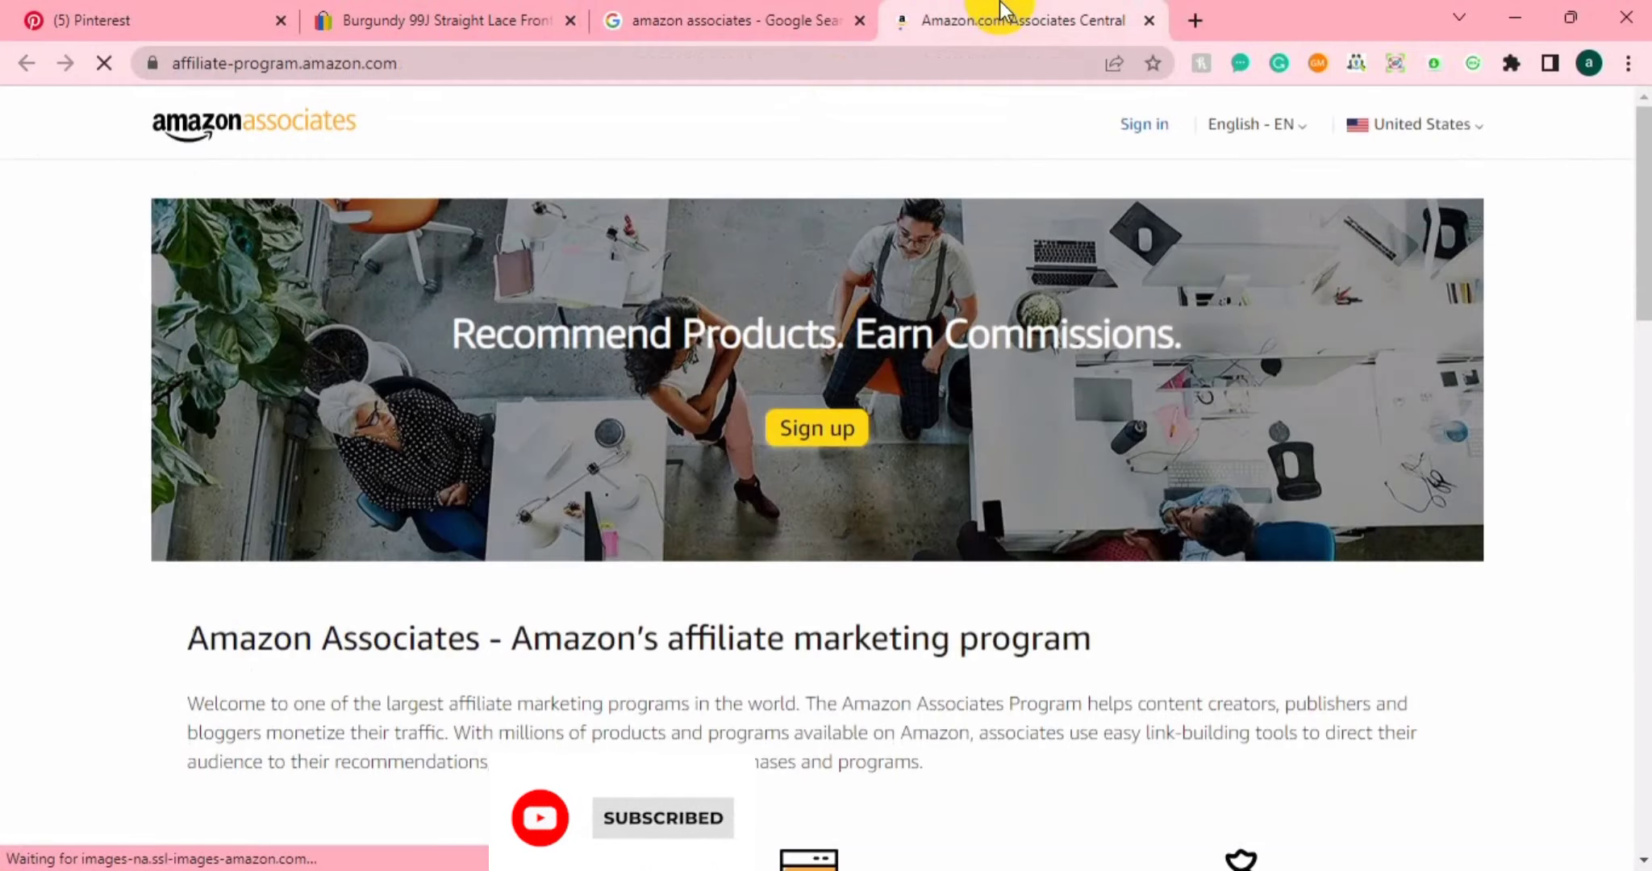
left_click(819, 456)
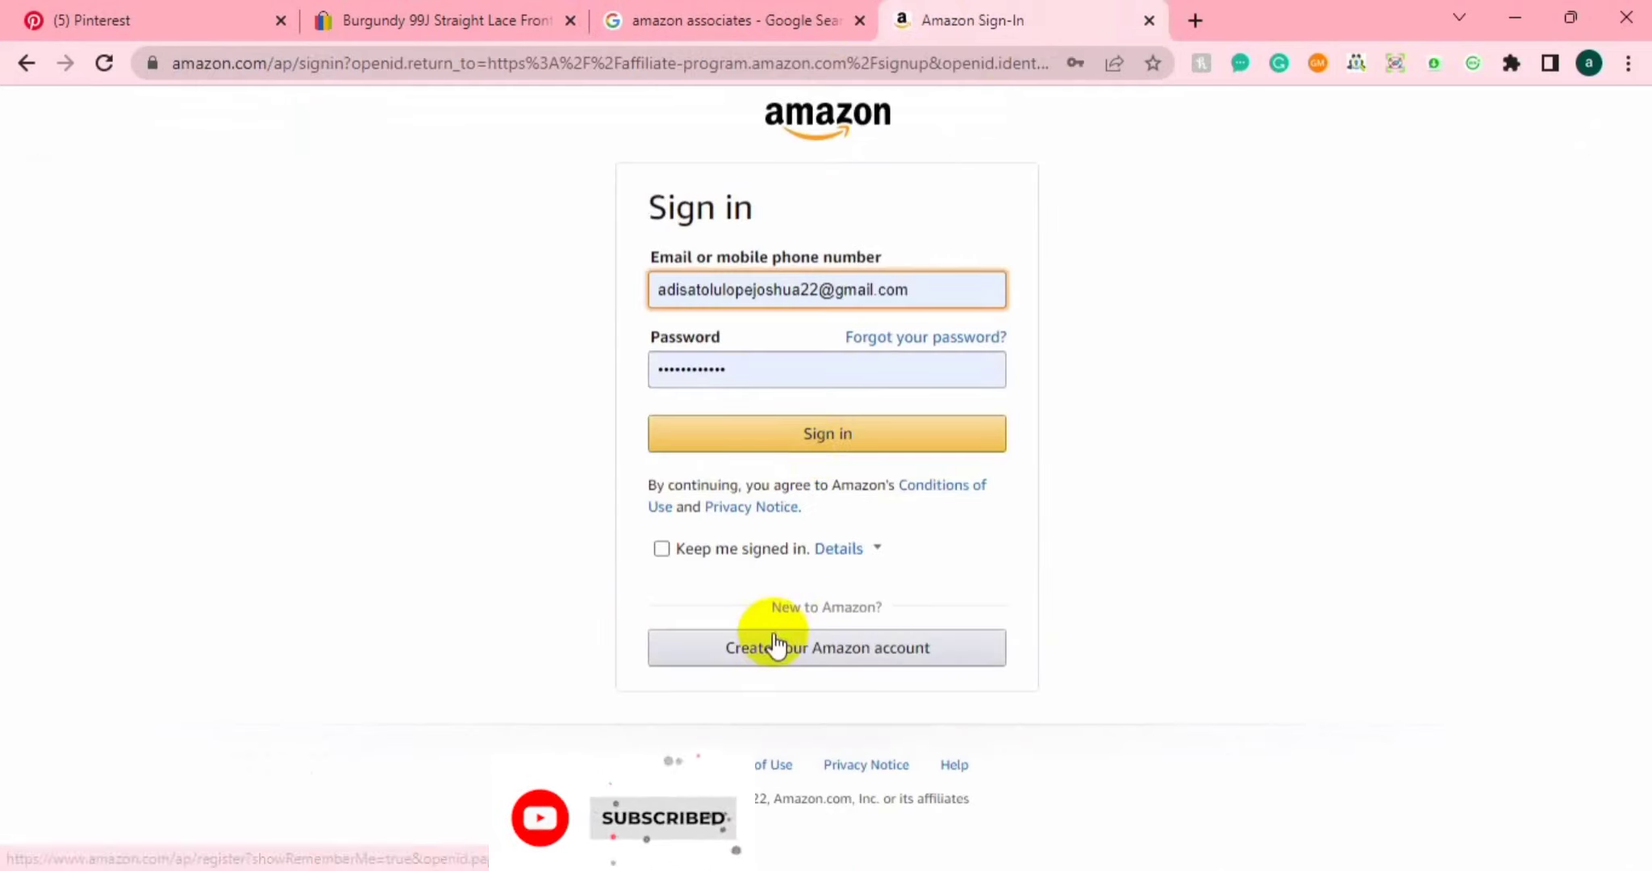
left_click(770, 646)
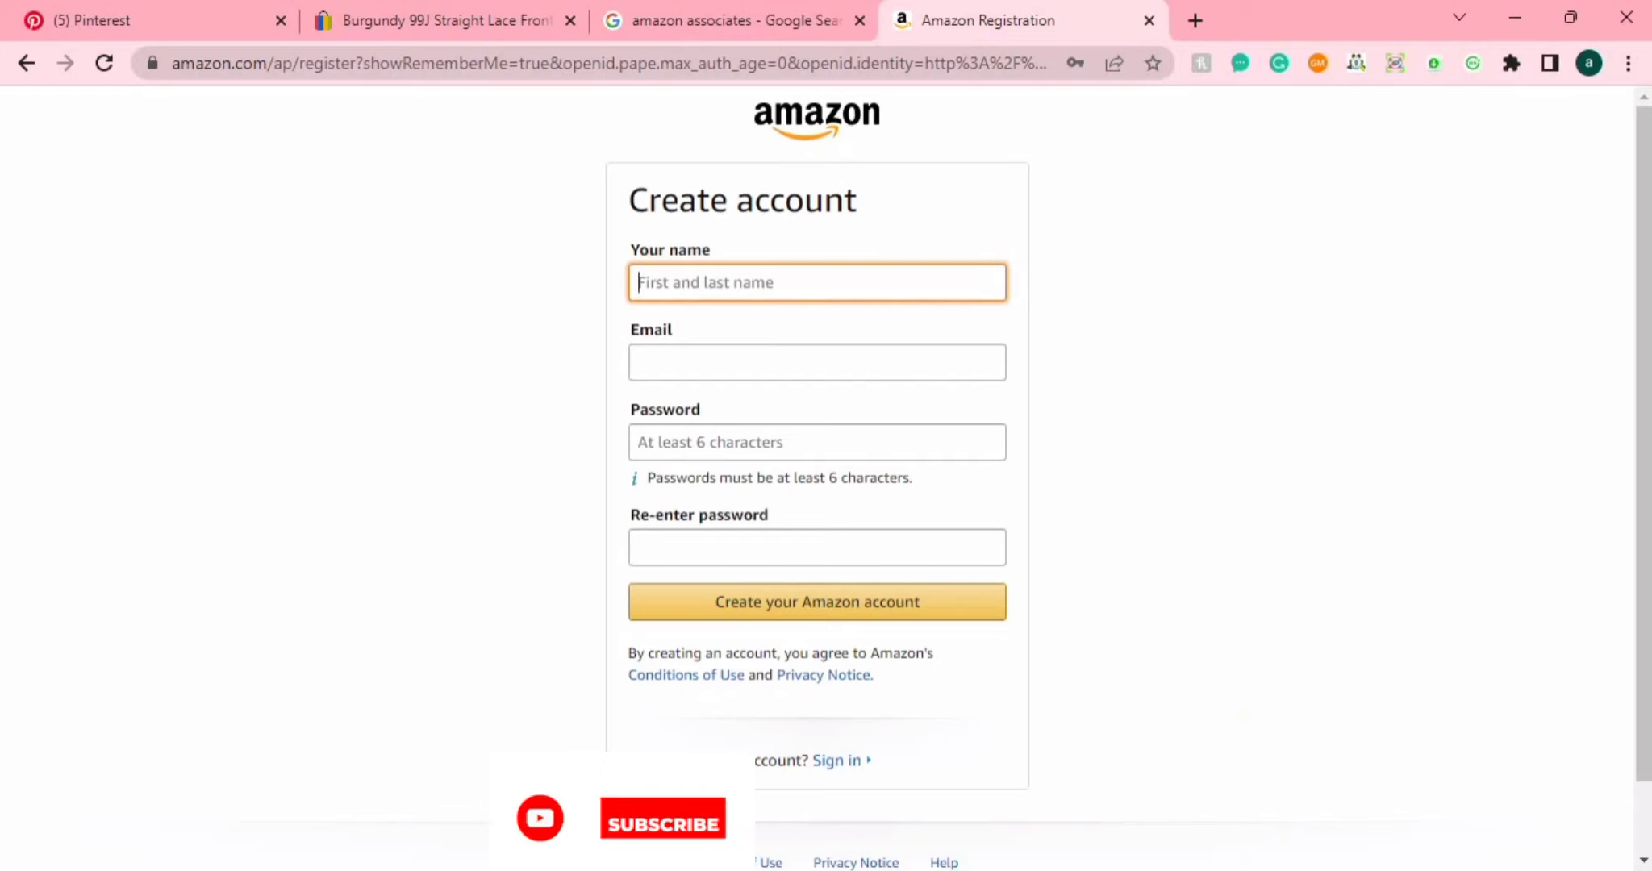
Load Pinterest.com in the other browser window
left_click(1263, 869)
type("PINTE")
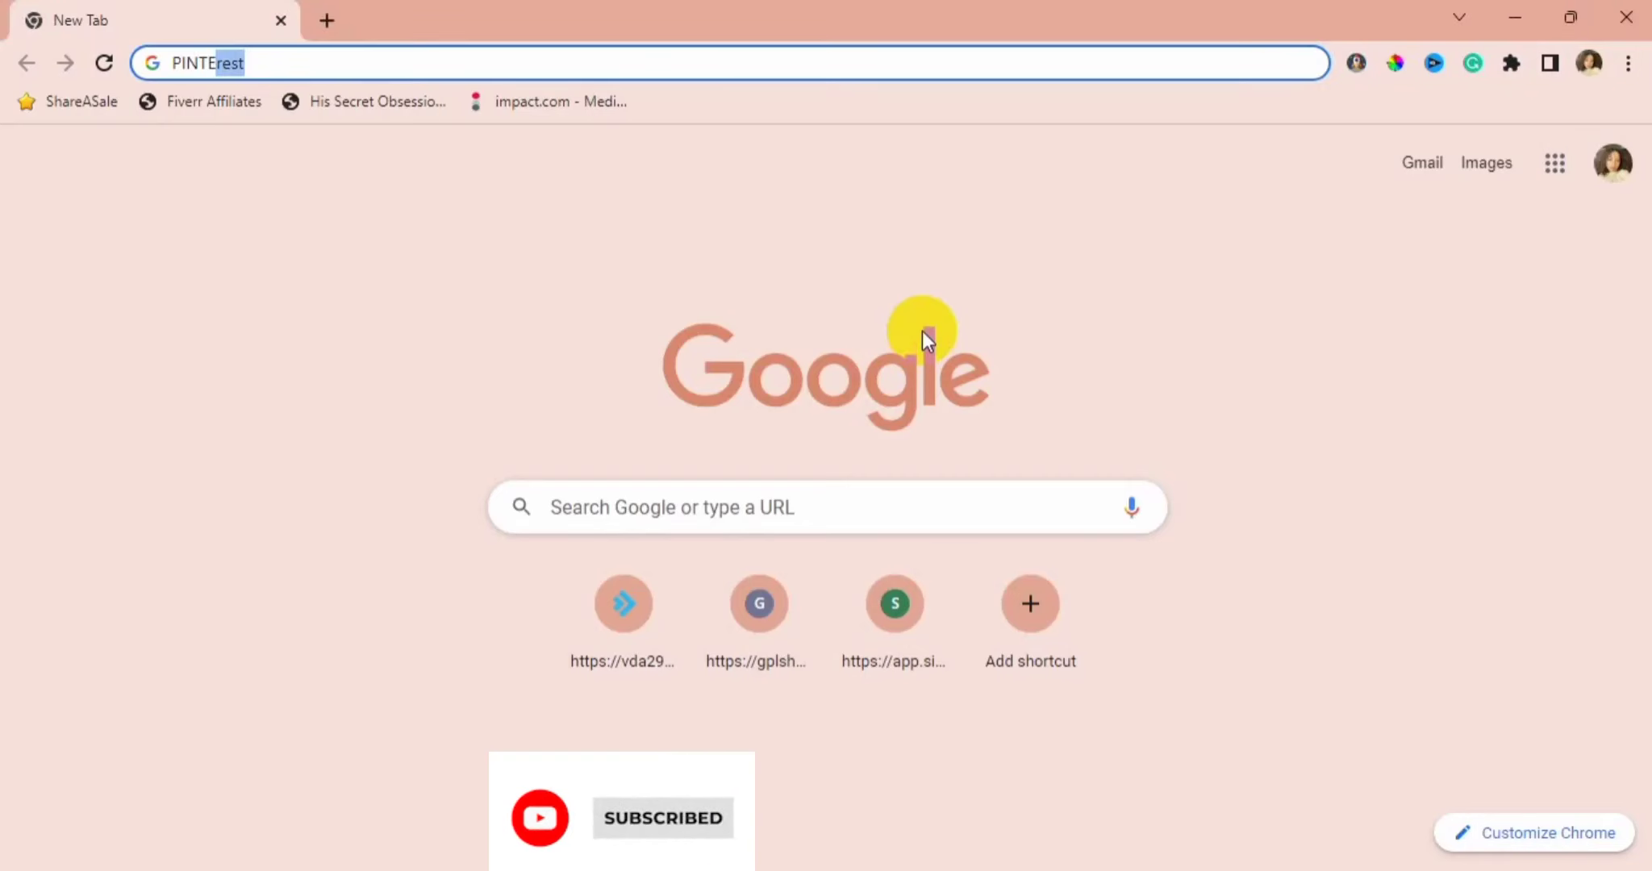
key("Right")
key("ctrl+a")
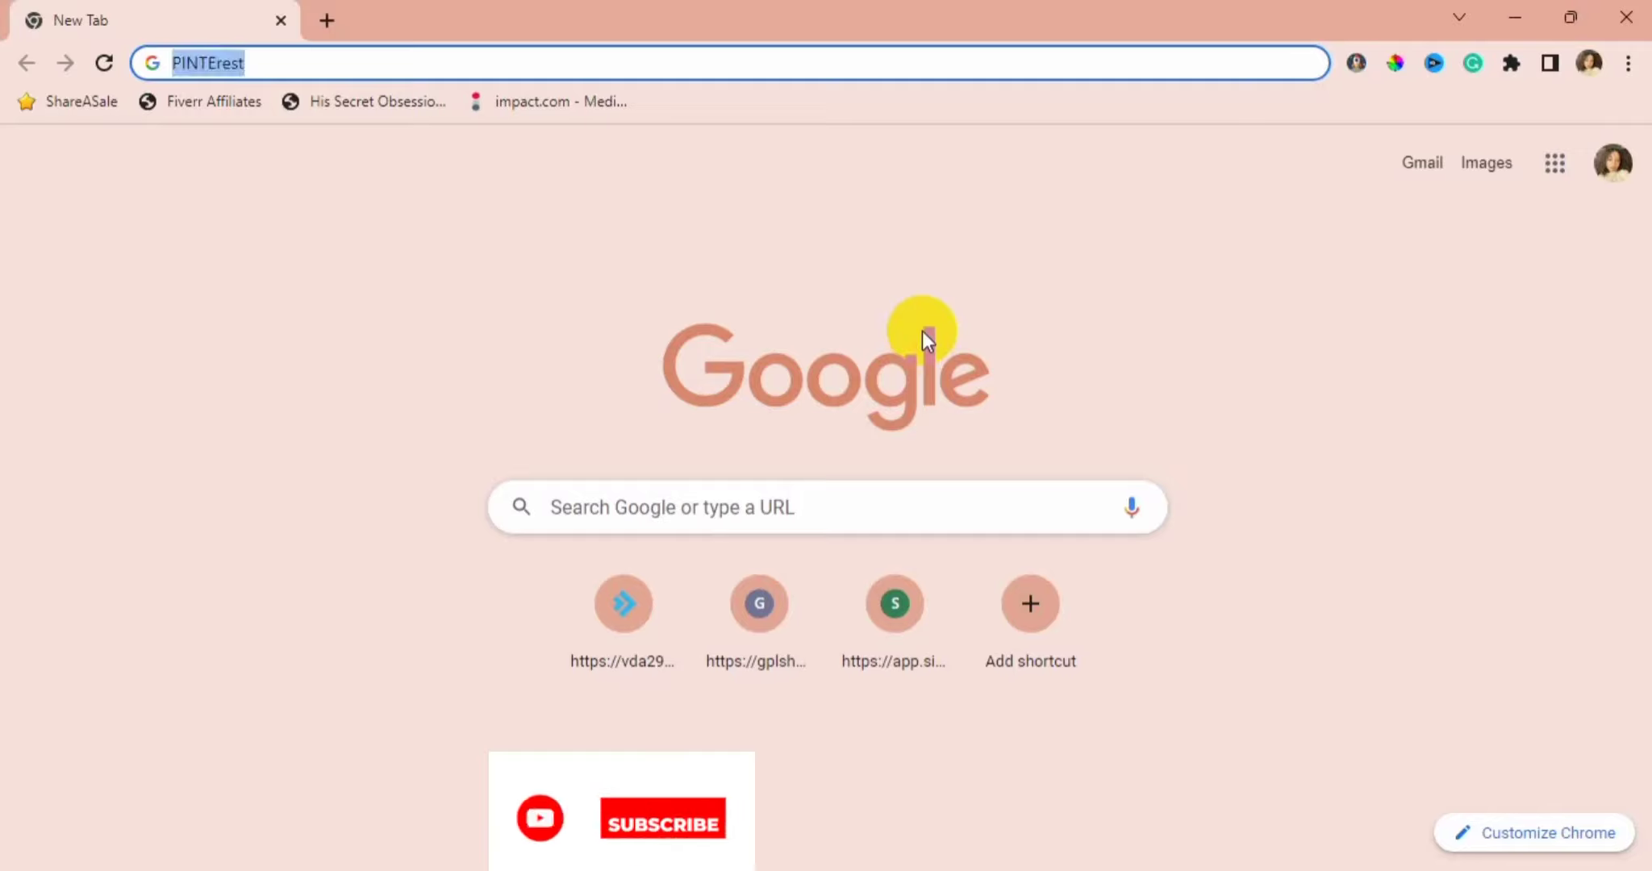
key("BackSpace")
type("Pi")
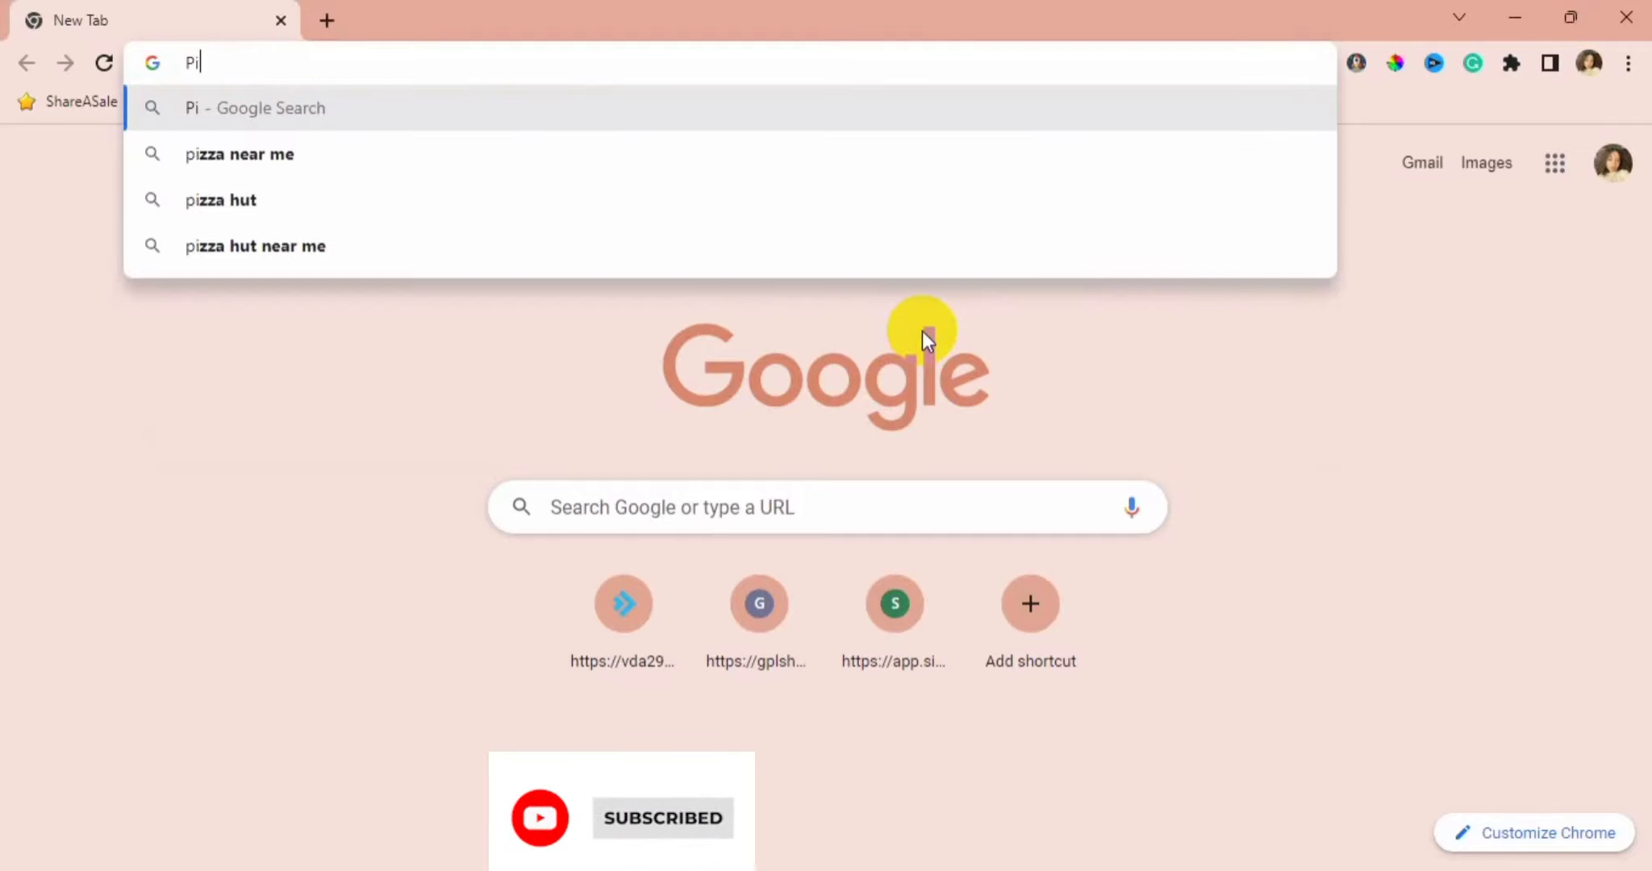
type("nterest.com")
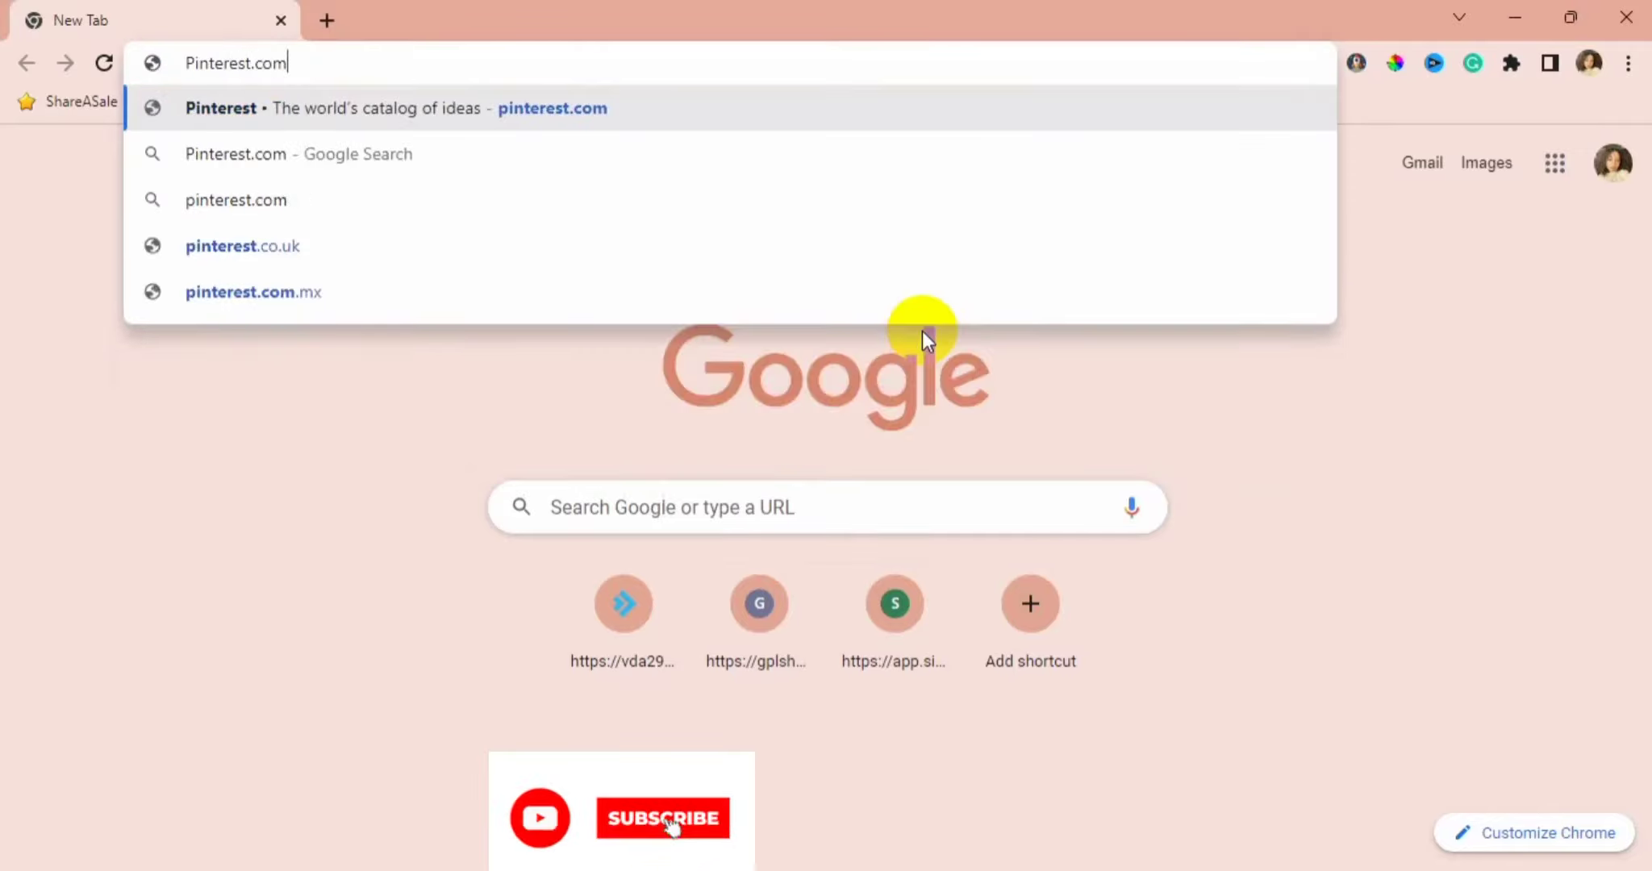
key("Return")
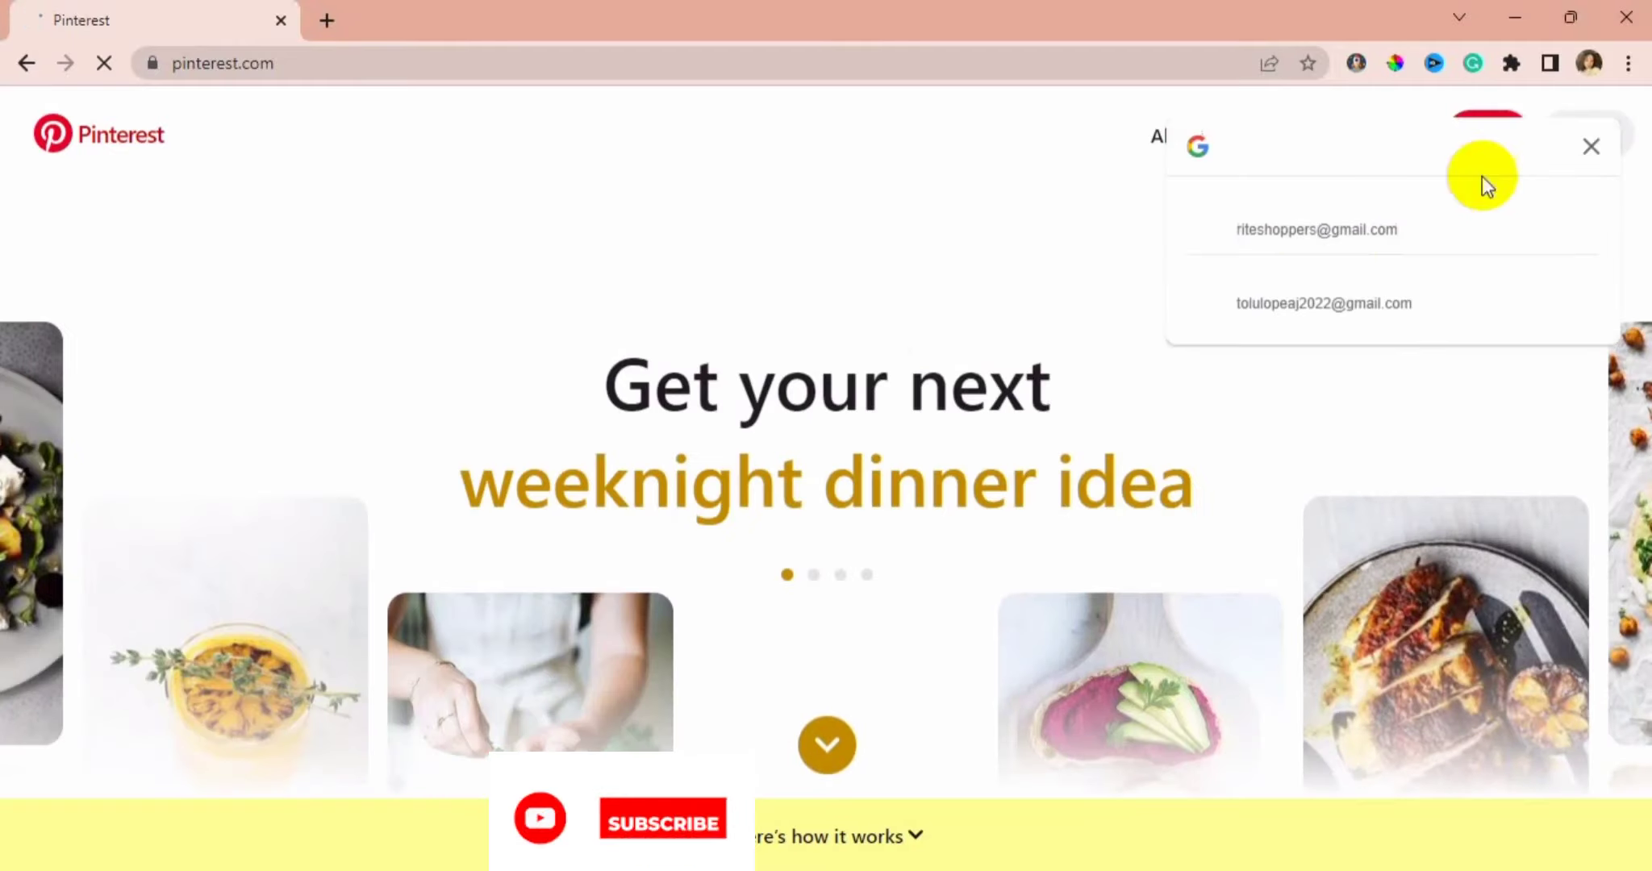
Dismiss the Google sign-in prompt, then open and close Pinterest's sign-up window
left_click(1589, 145)
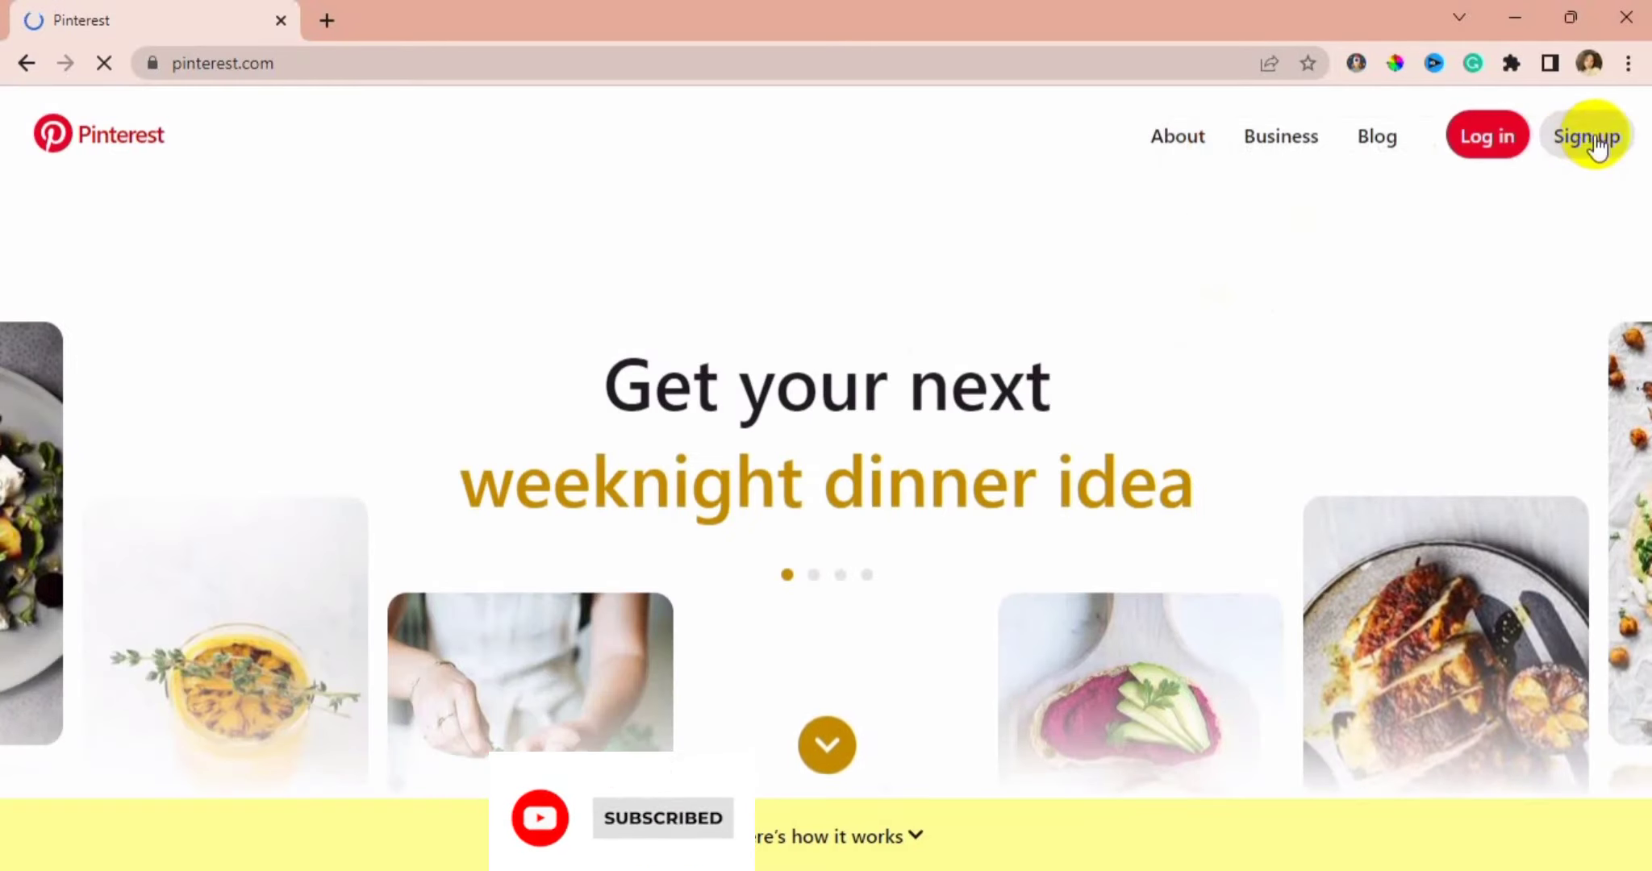
left_click(1589, 137)
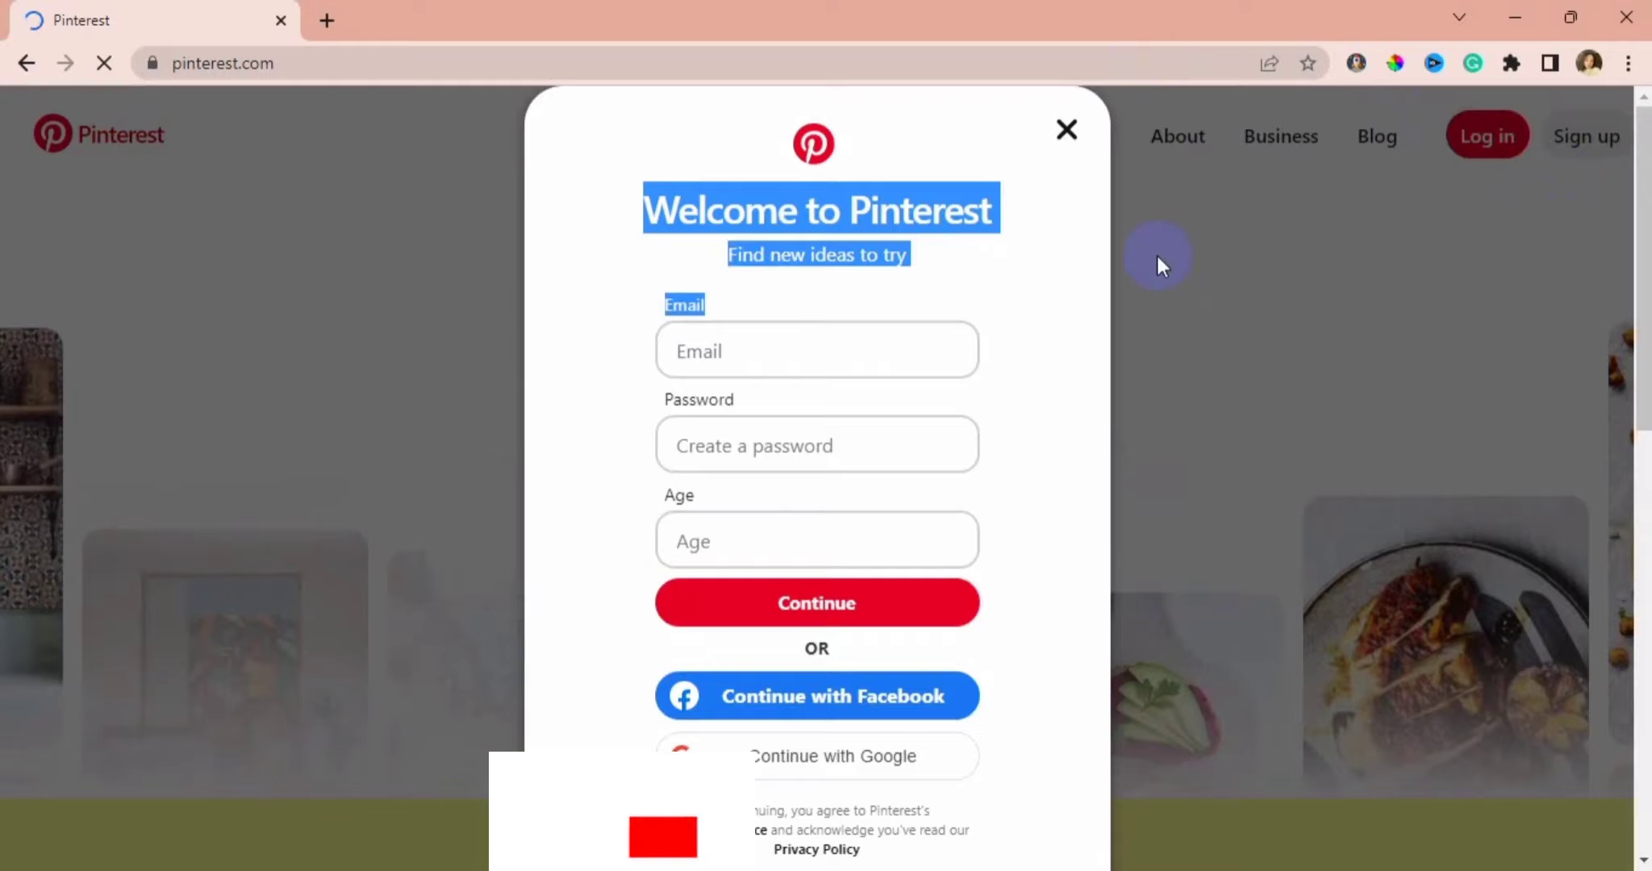
left_click(1156, 254)
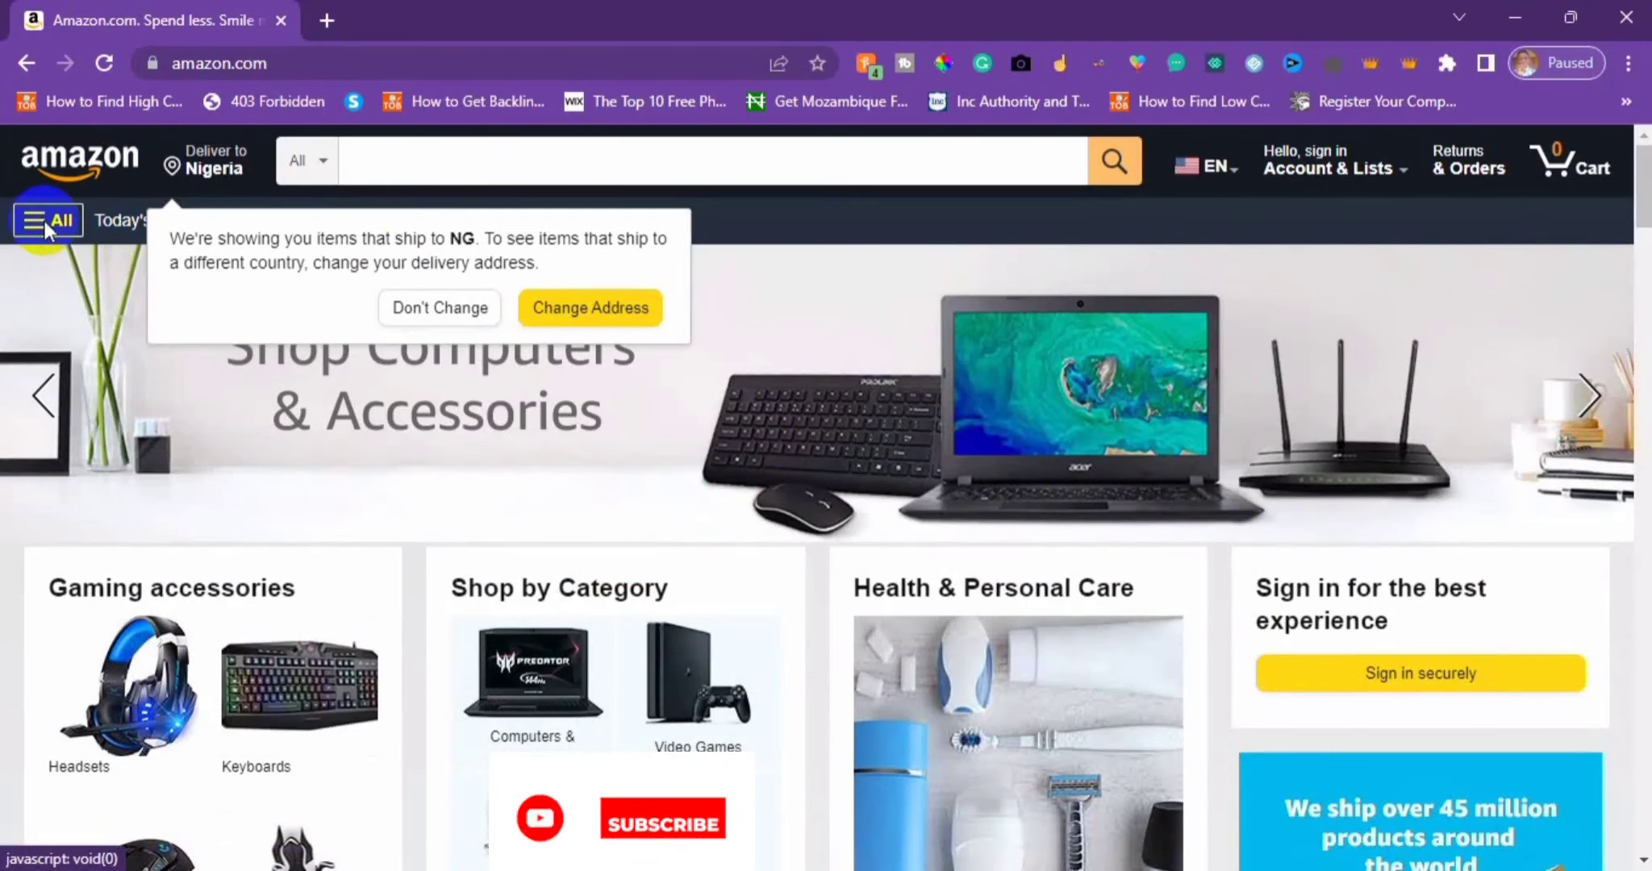
Browse Amazon's All departments list to Women's Fashion and show its Shoes results
left_click(46, 231)
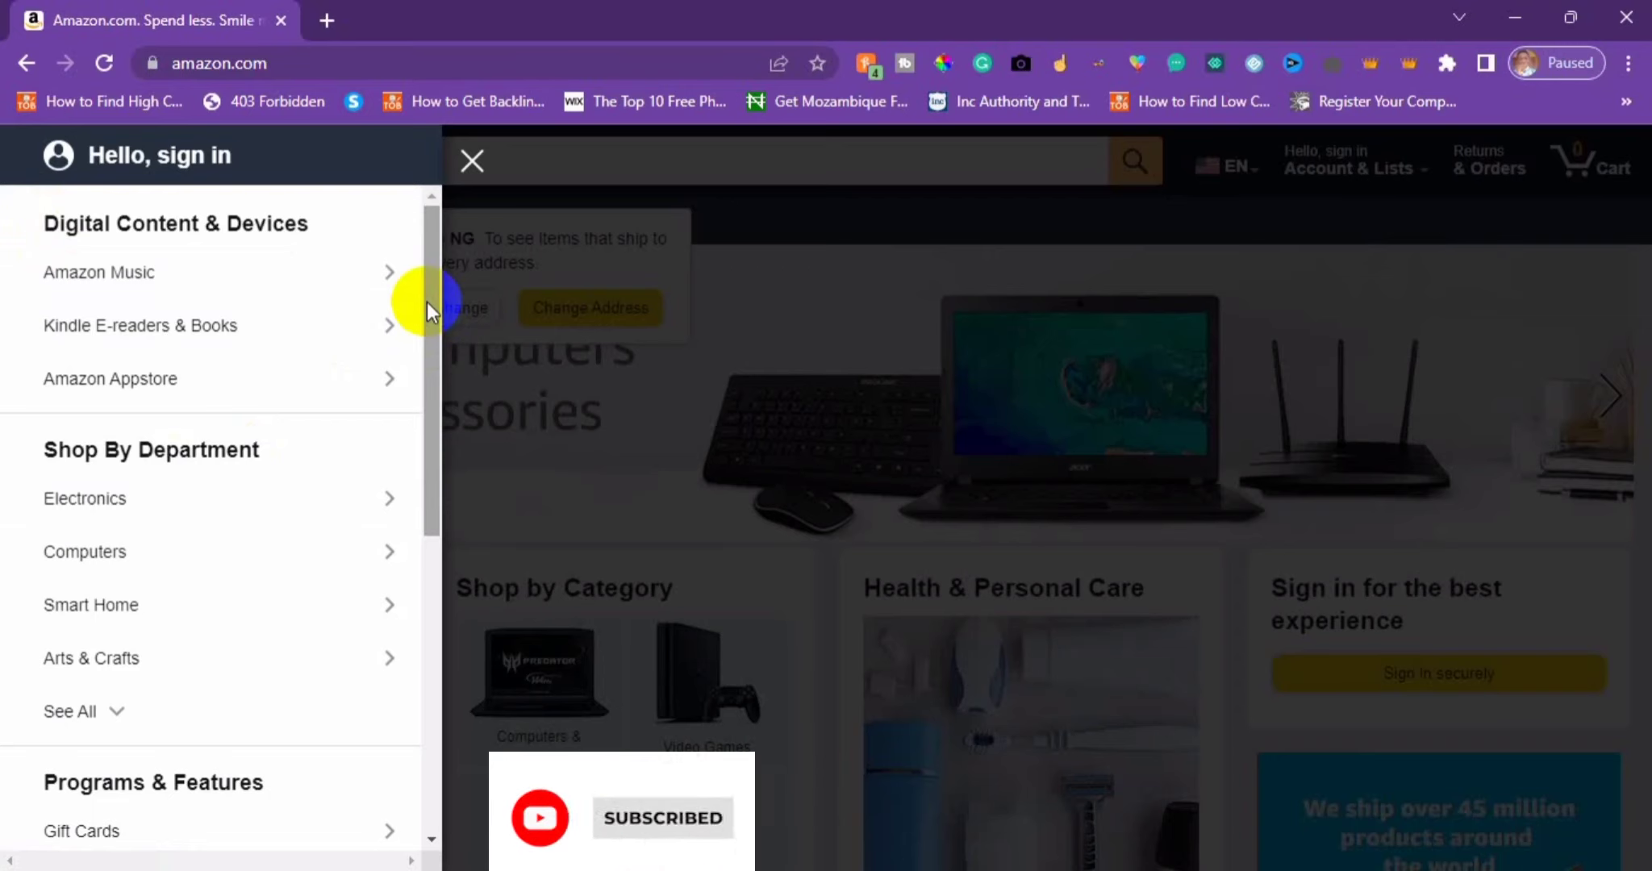
left_click_drag(428, 302, 429, 335)
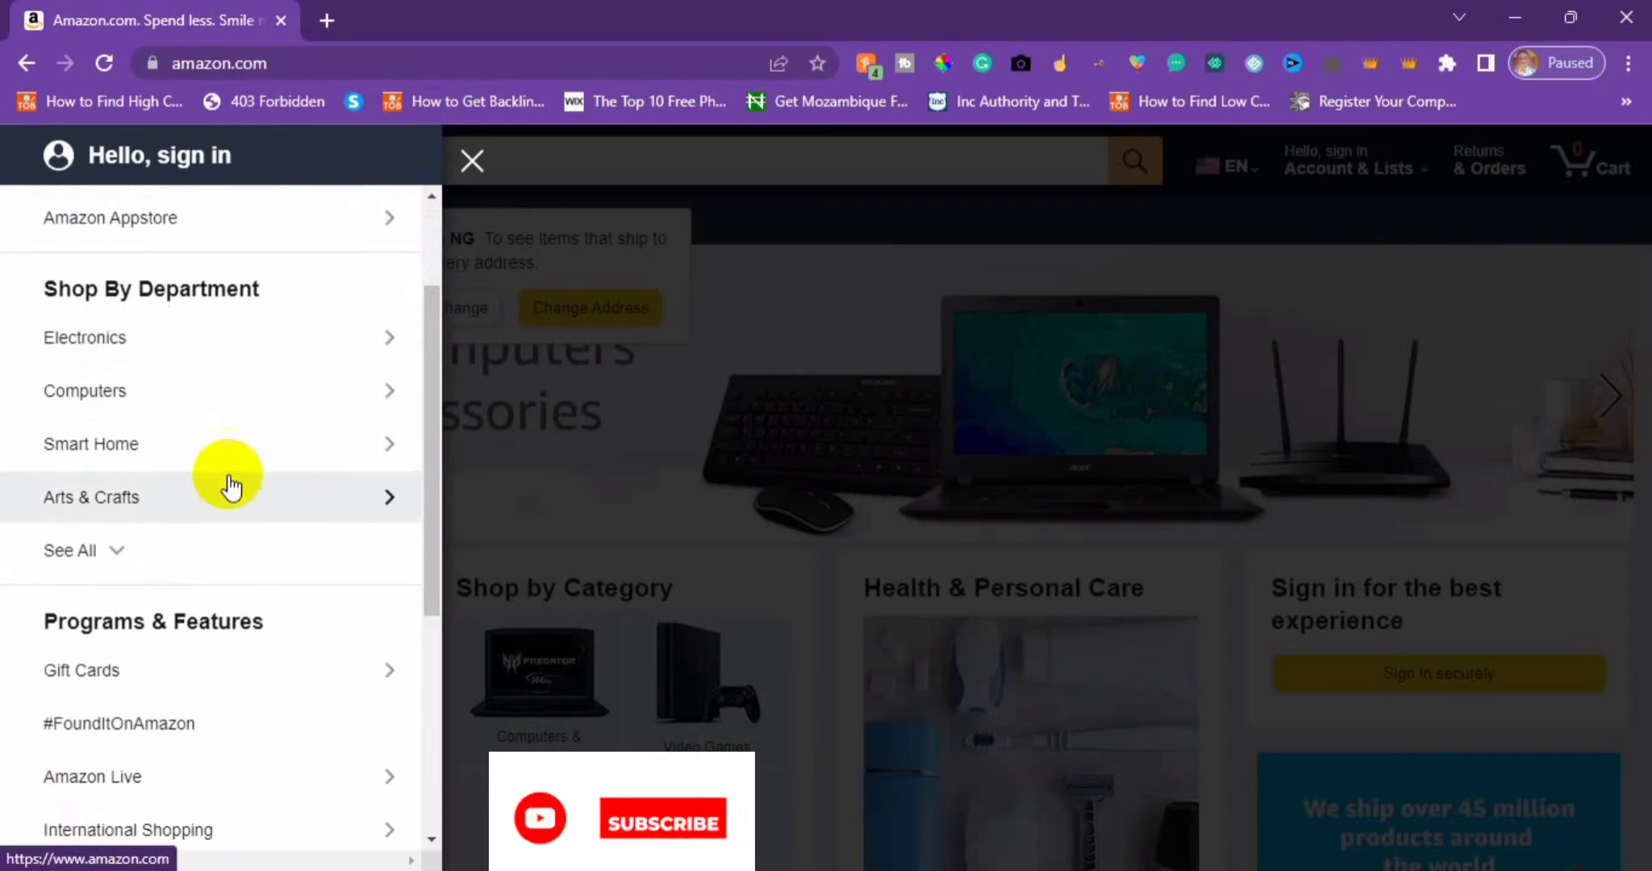
left_click(121, 556)
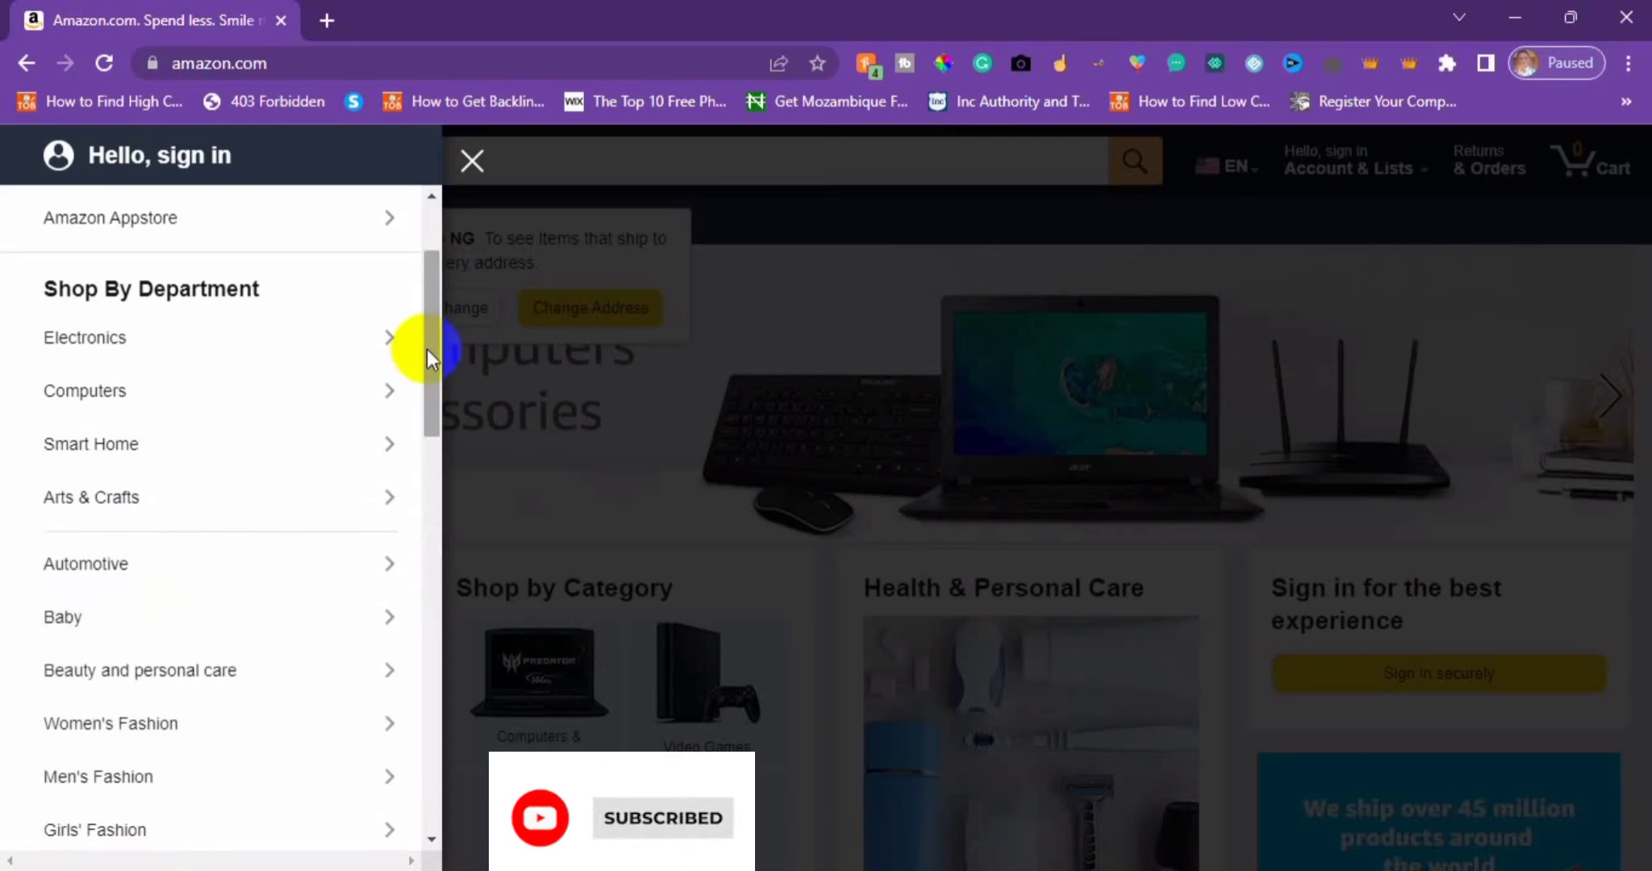
scroll(428, 355, "down", 4)
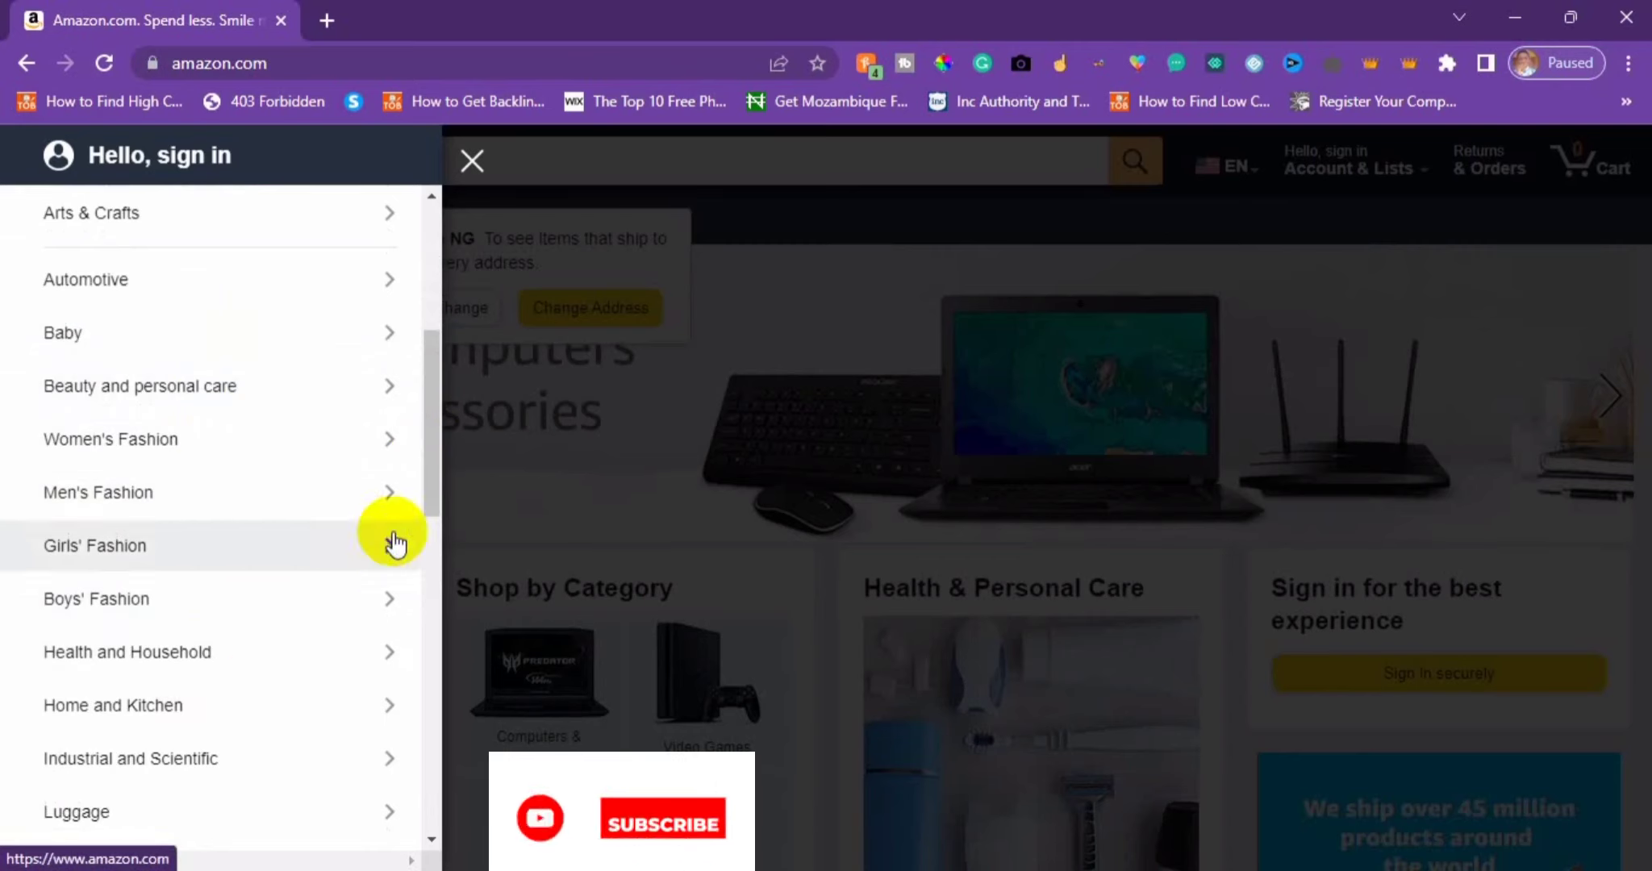
left_click(426, 491)
left_click_drag(425, 490, 416, 553)
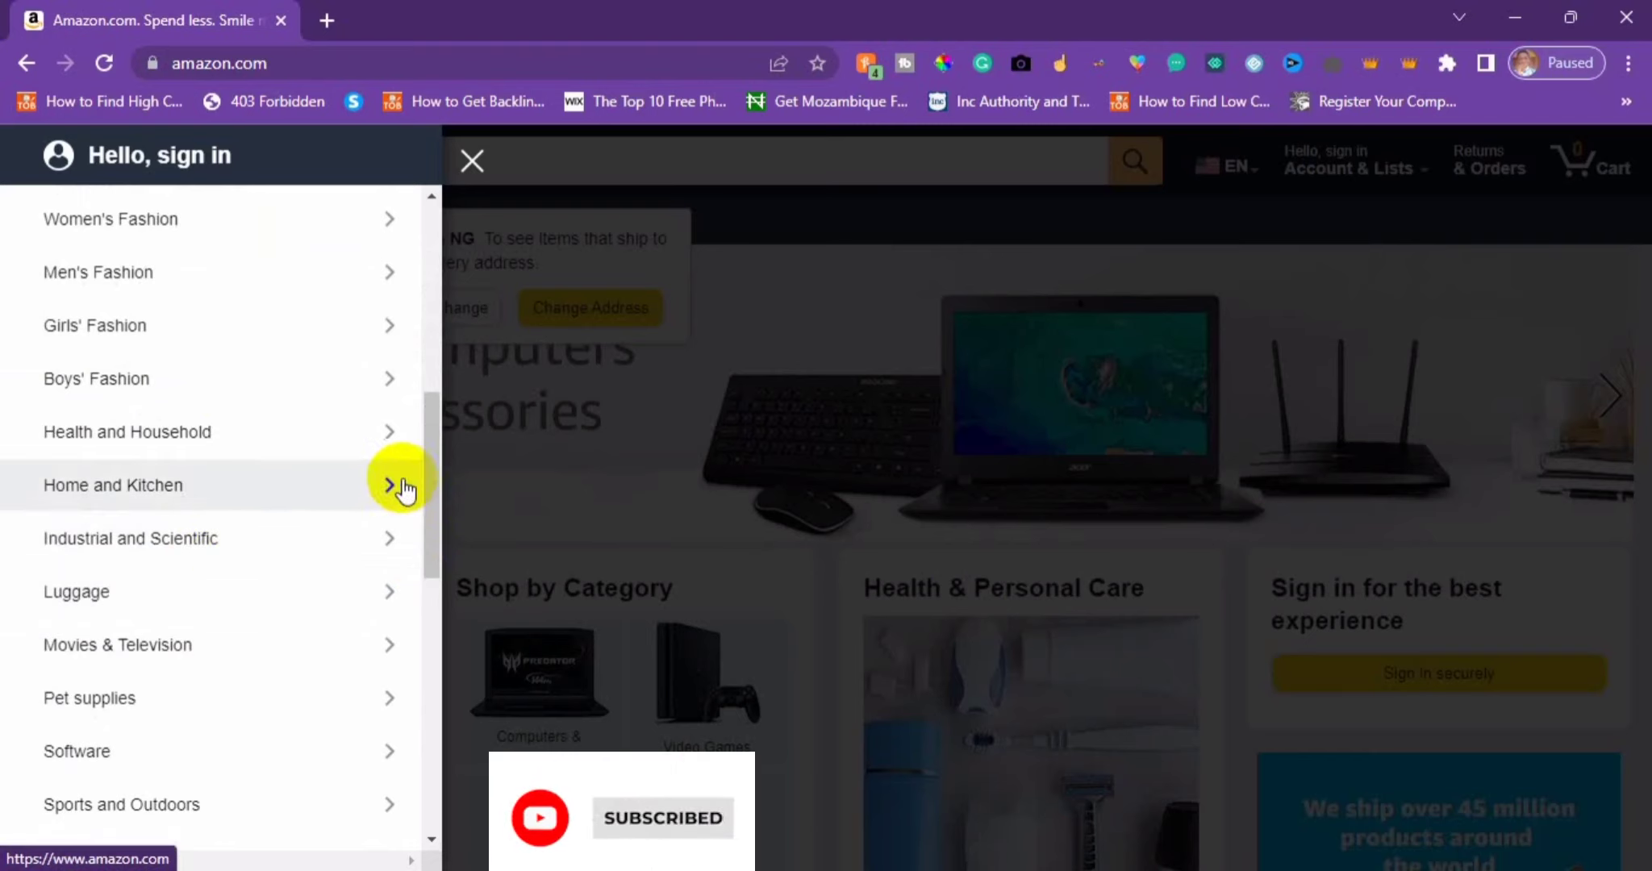
left_click(428, 479)
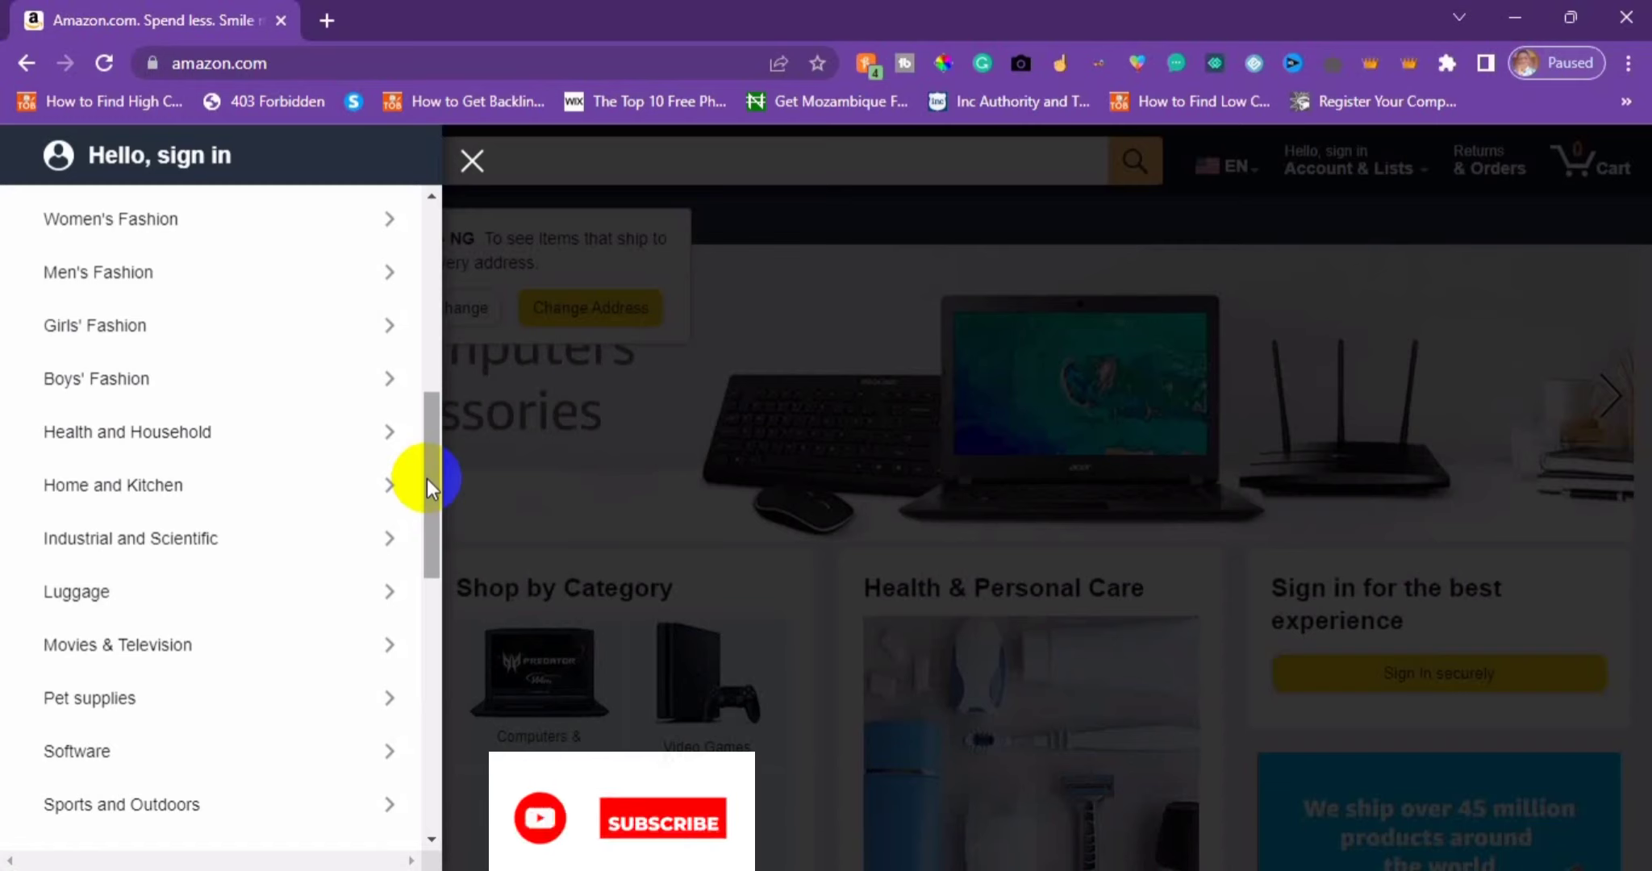
left_click_drag(434, 456, 437, 421)
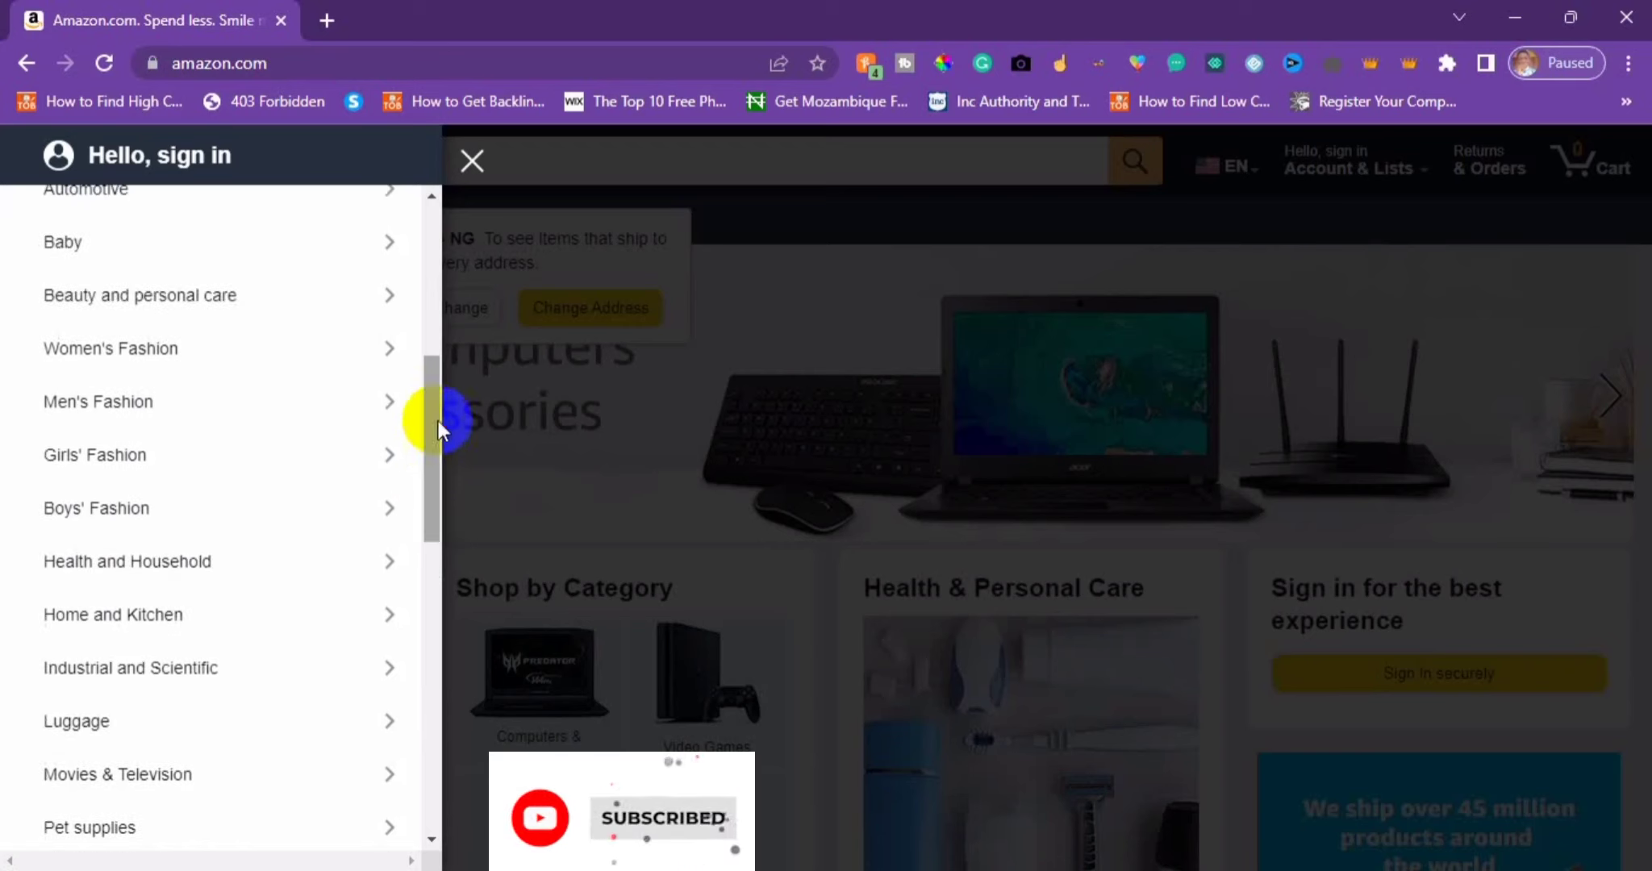
left_click(178, 367)
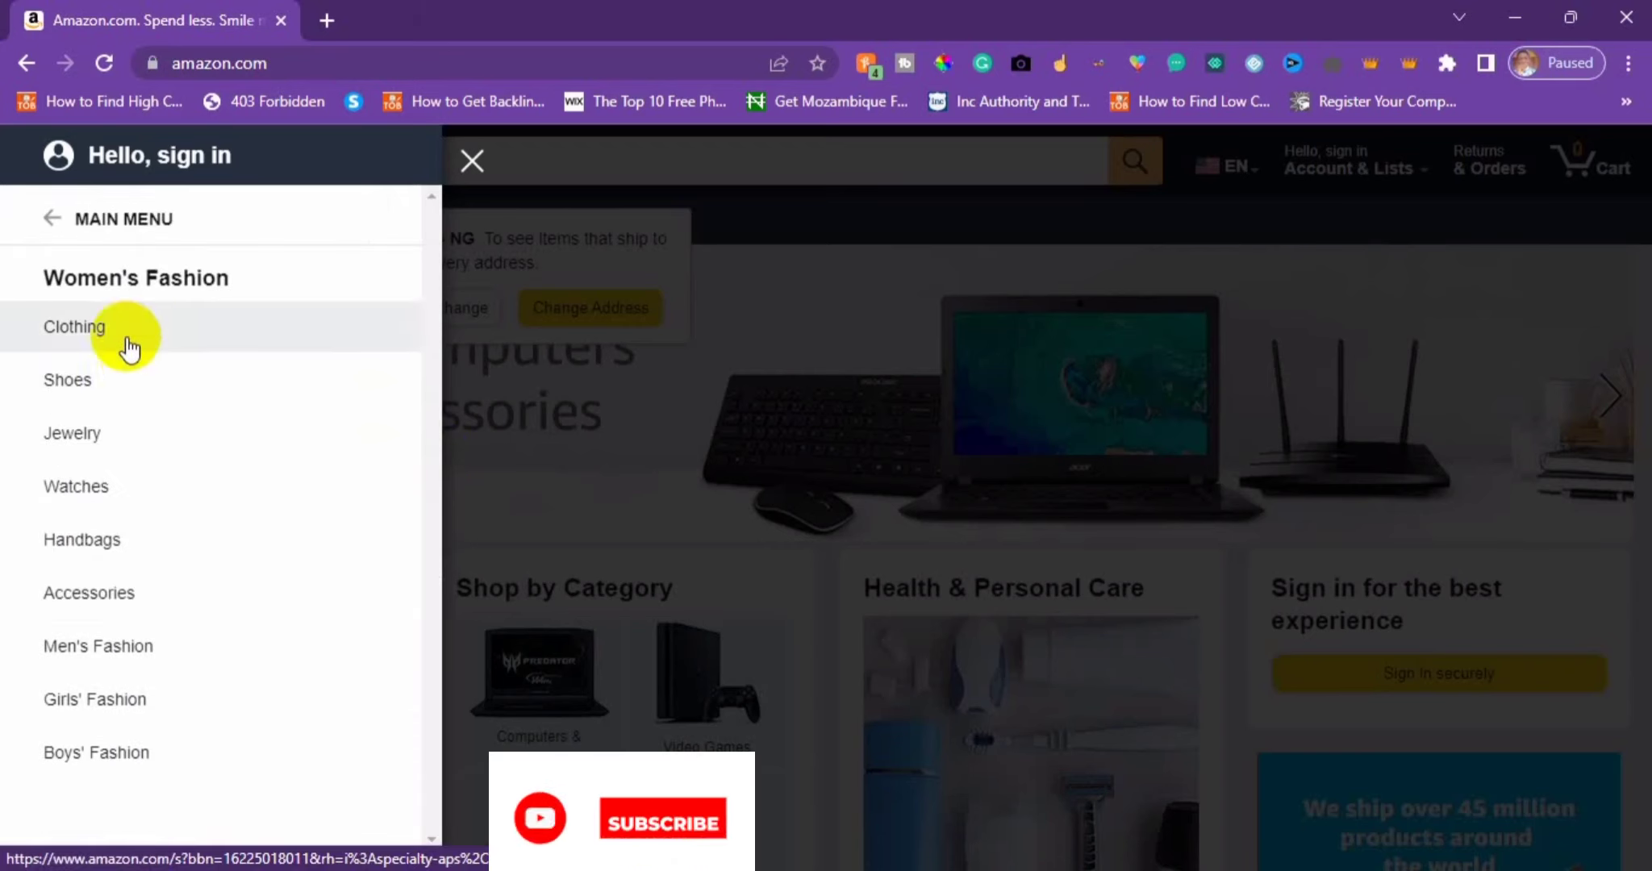
left_click(113, 376)
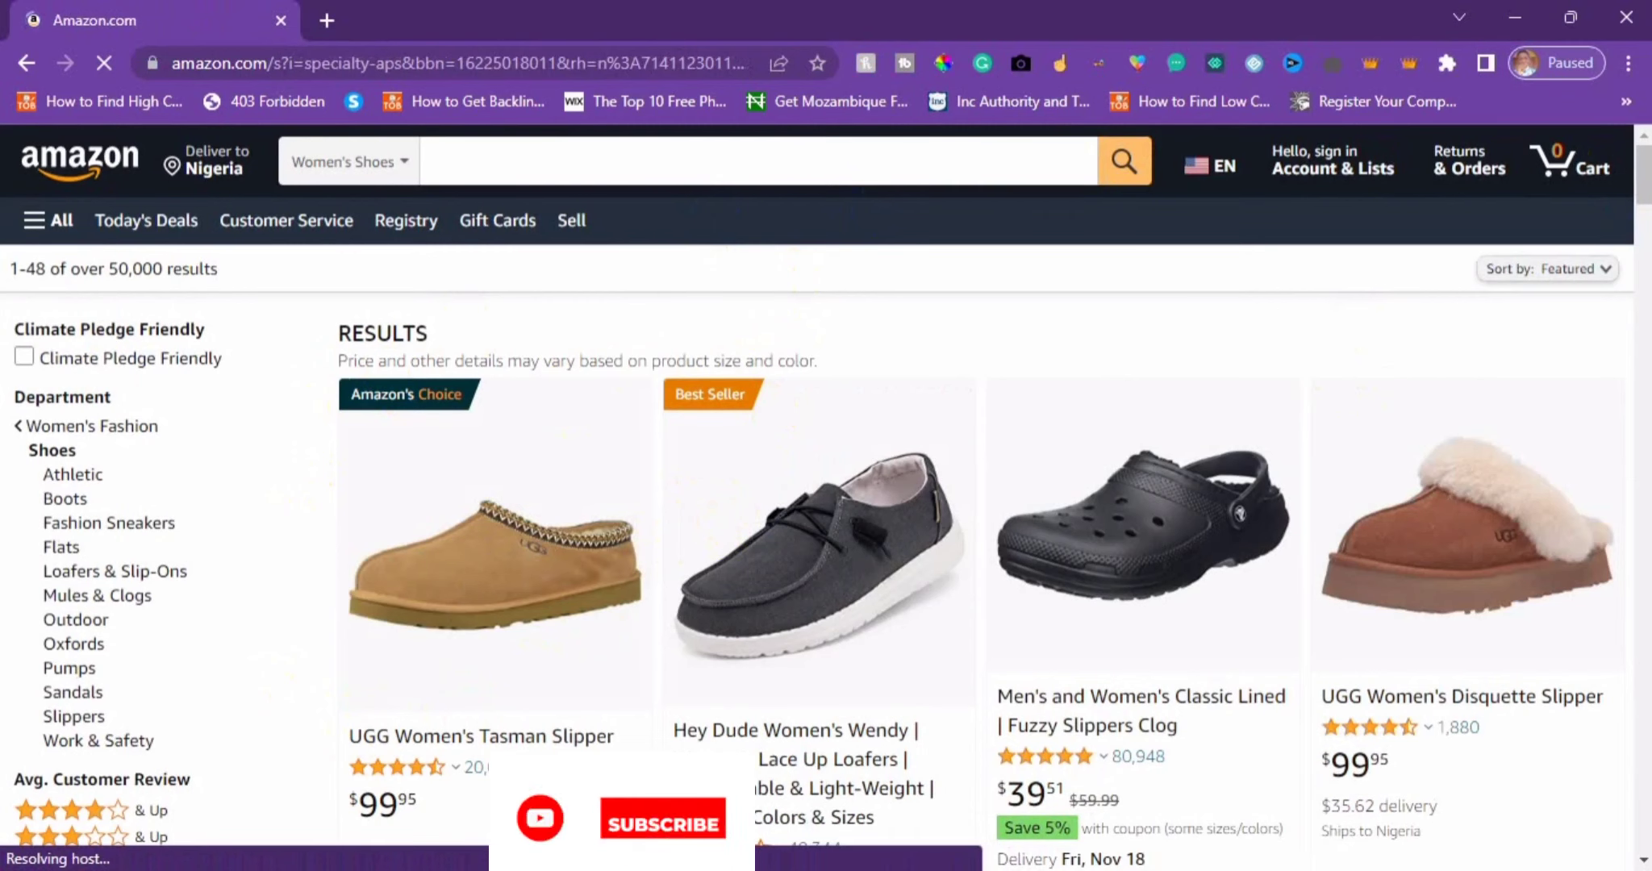
Open Amazon Associates Central home in a new tab via the 'ass' suggestion
mouse_move(1642, 148)
left_mouse_down()
mouse_move(1643, 216)
mouse_move(1645, 147)
left_mouse_up()
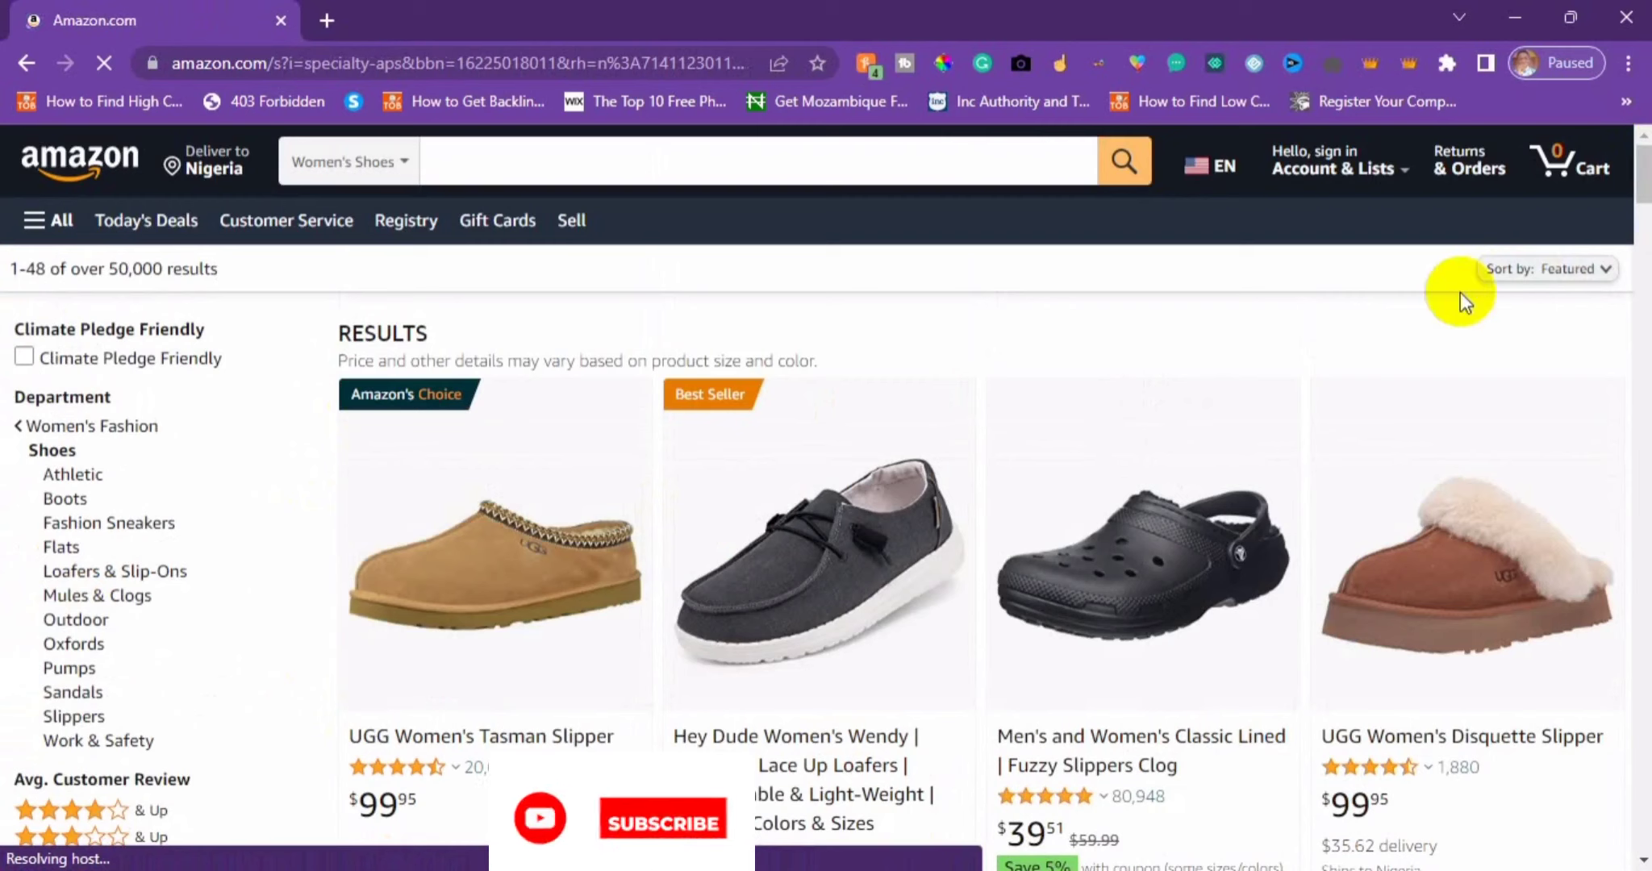
left_click(325, 15)
type("ass")
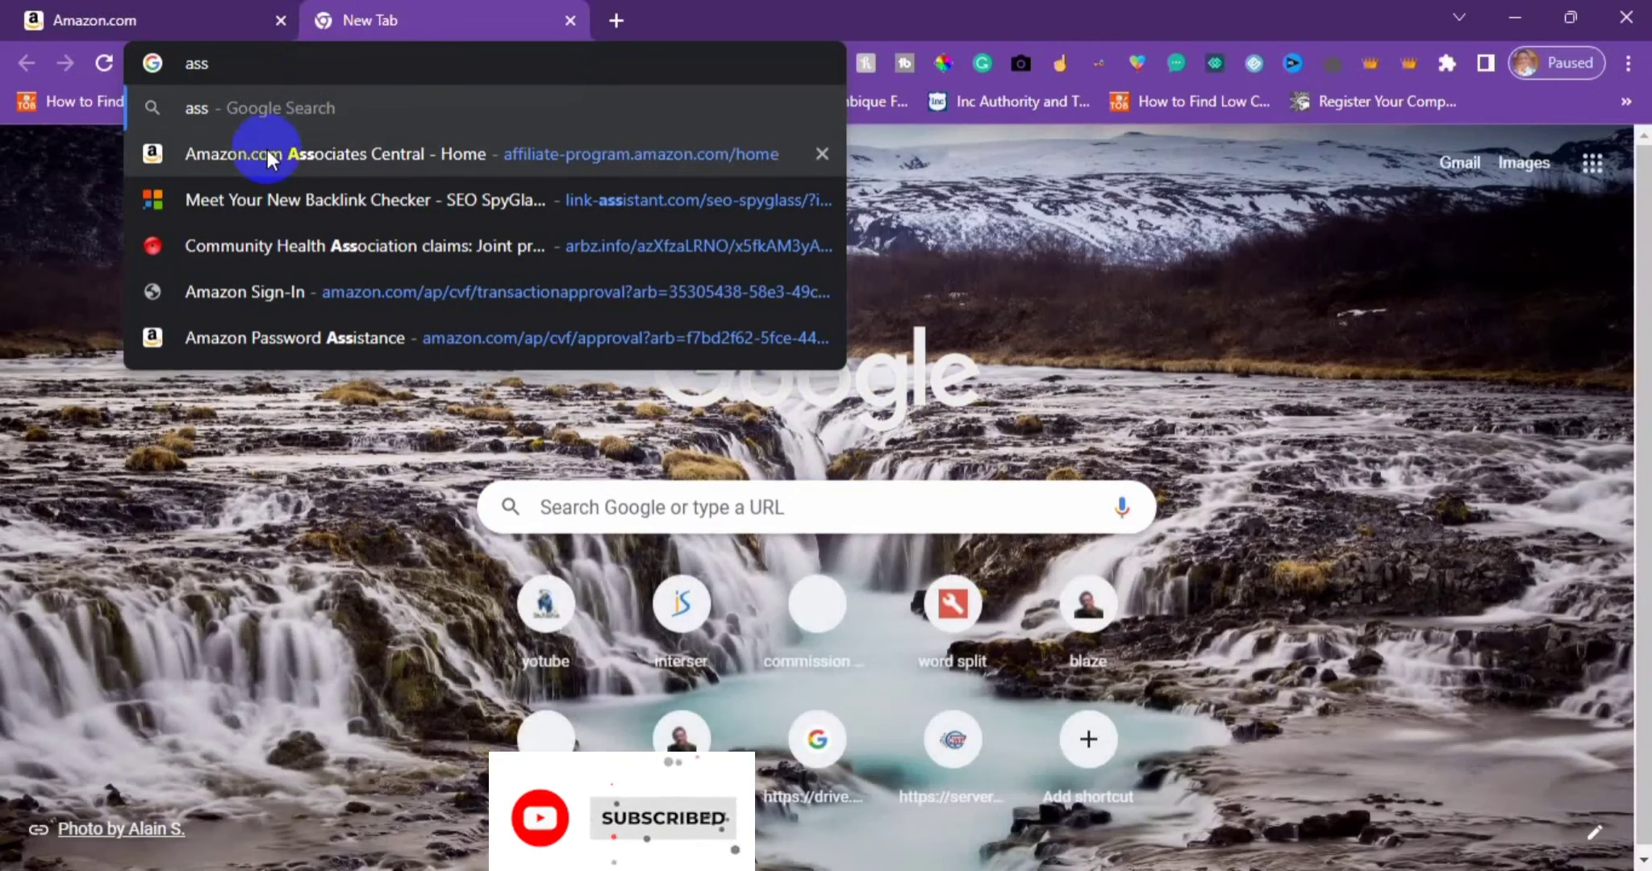
left_click(266, 152)
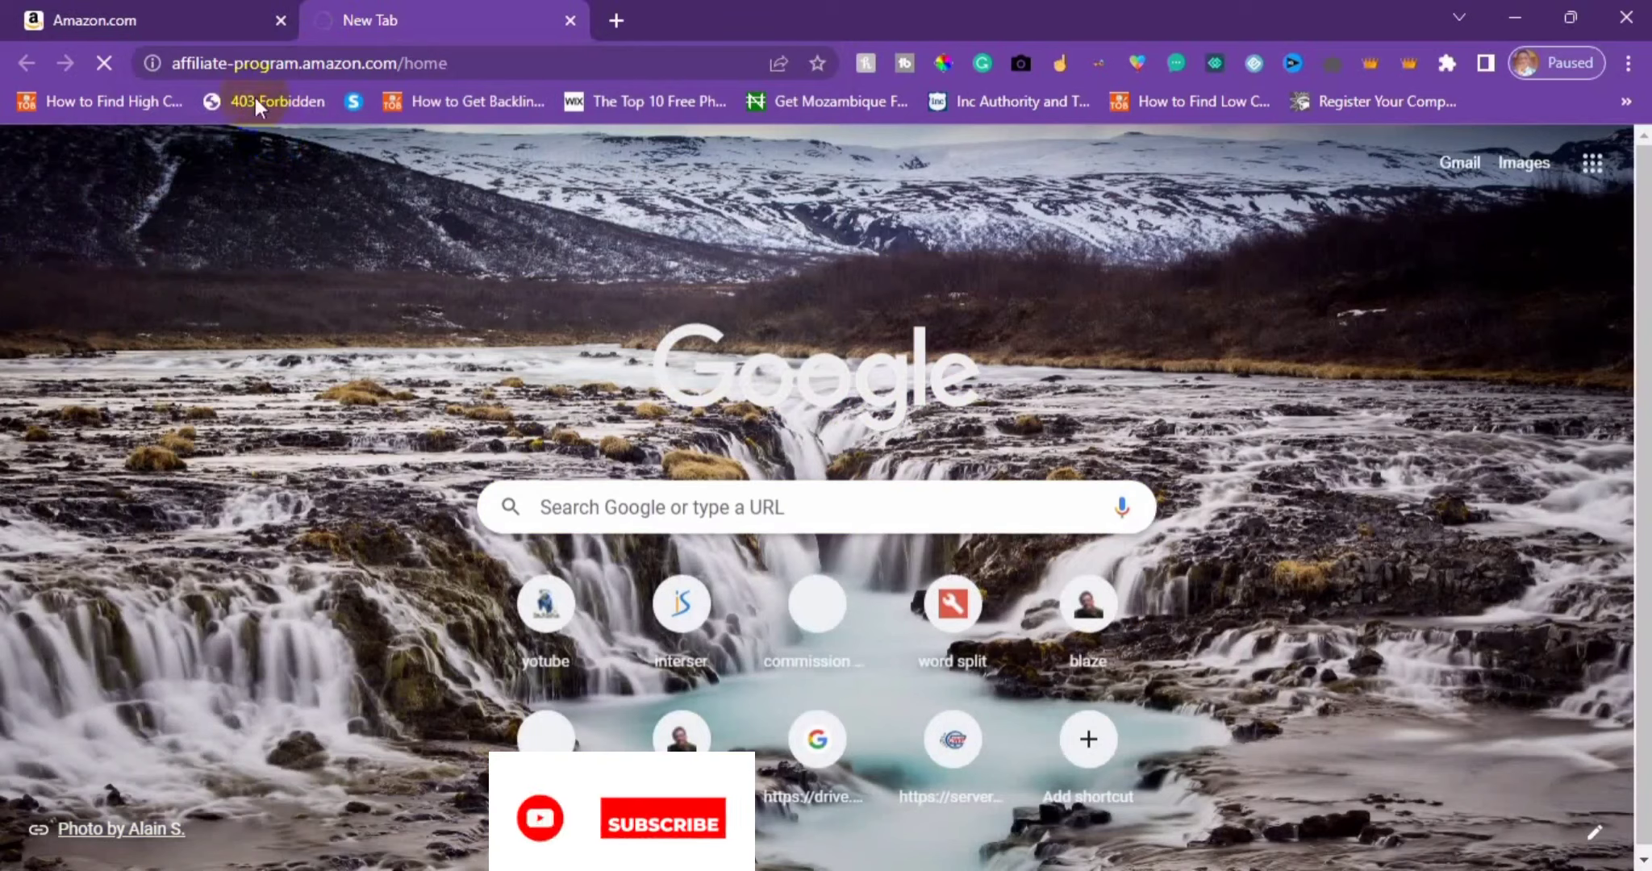
Return to the women's shoes results, now showing the SiteStripe affiliate bar
left_click(218, 4)
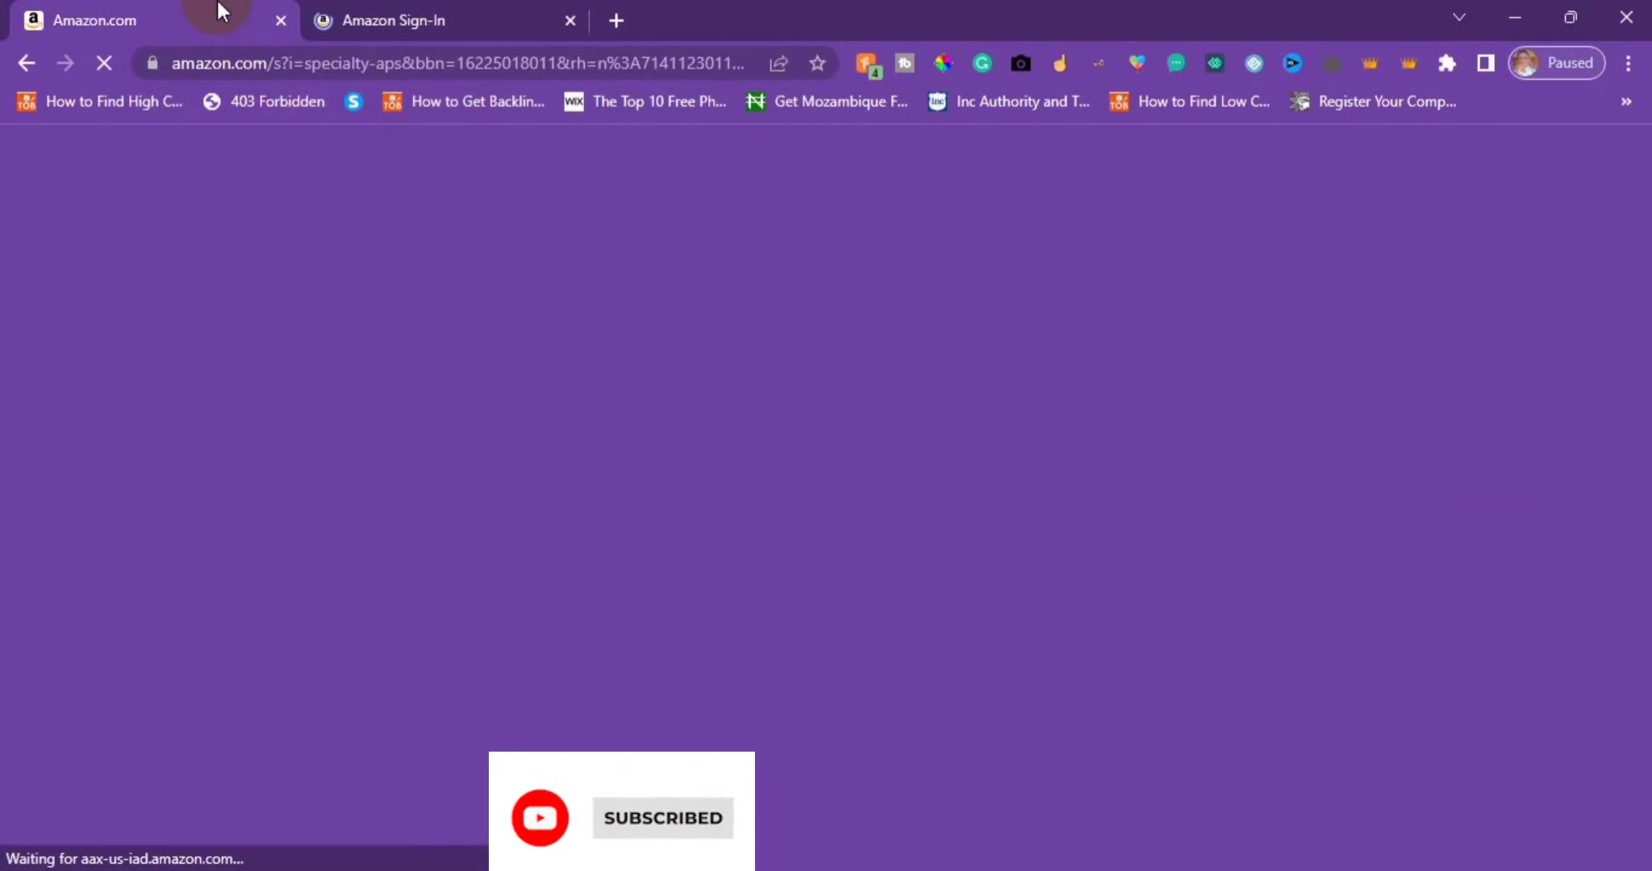
left_click(415, 3)
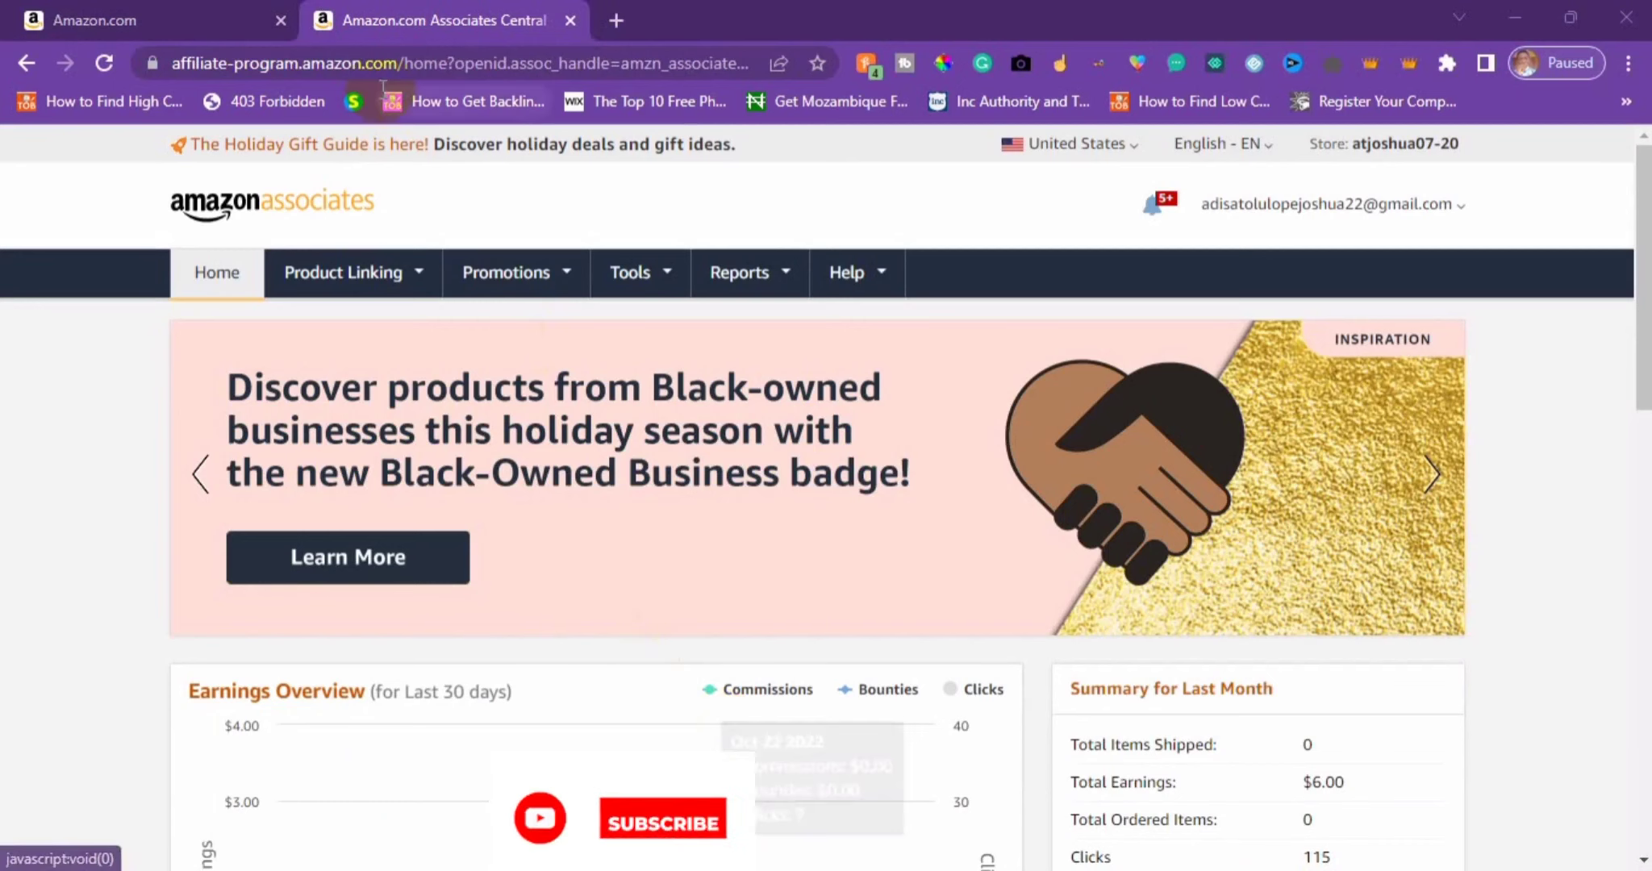
left_click(248, 4)
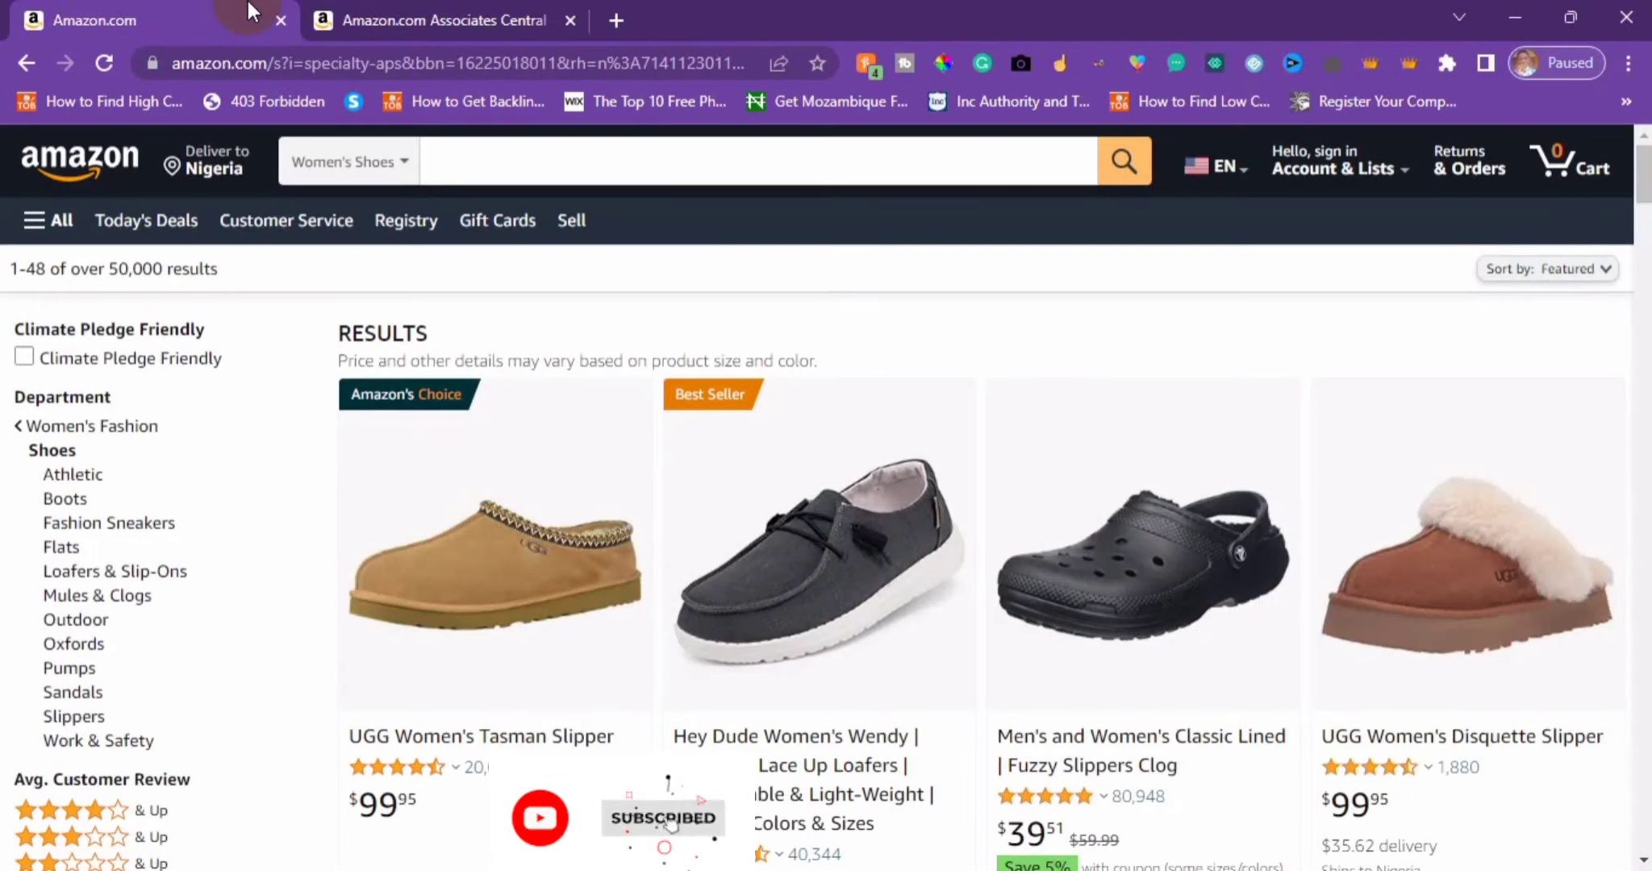
left_click(383, 219)
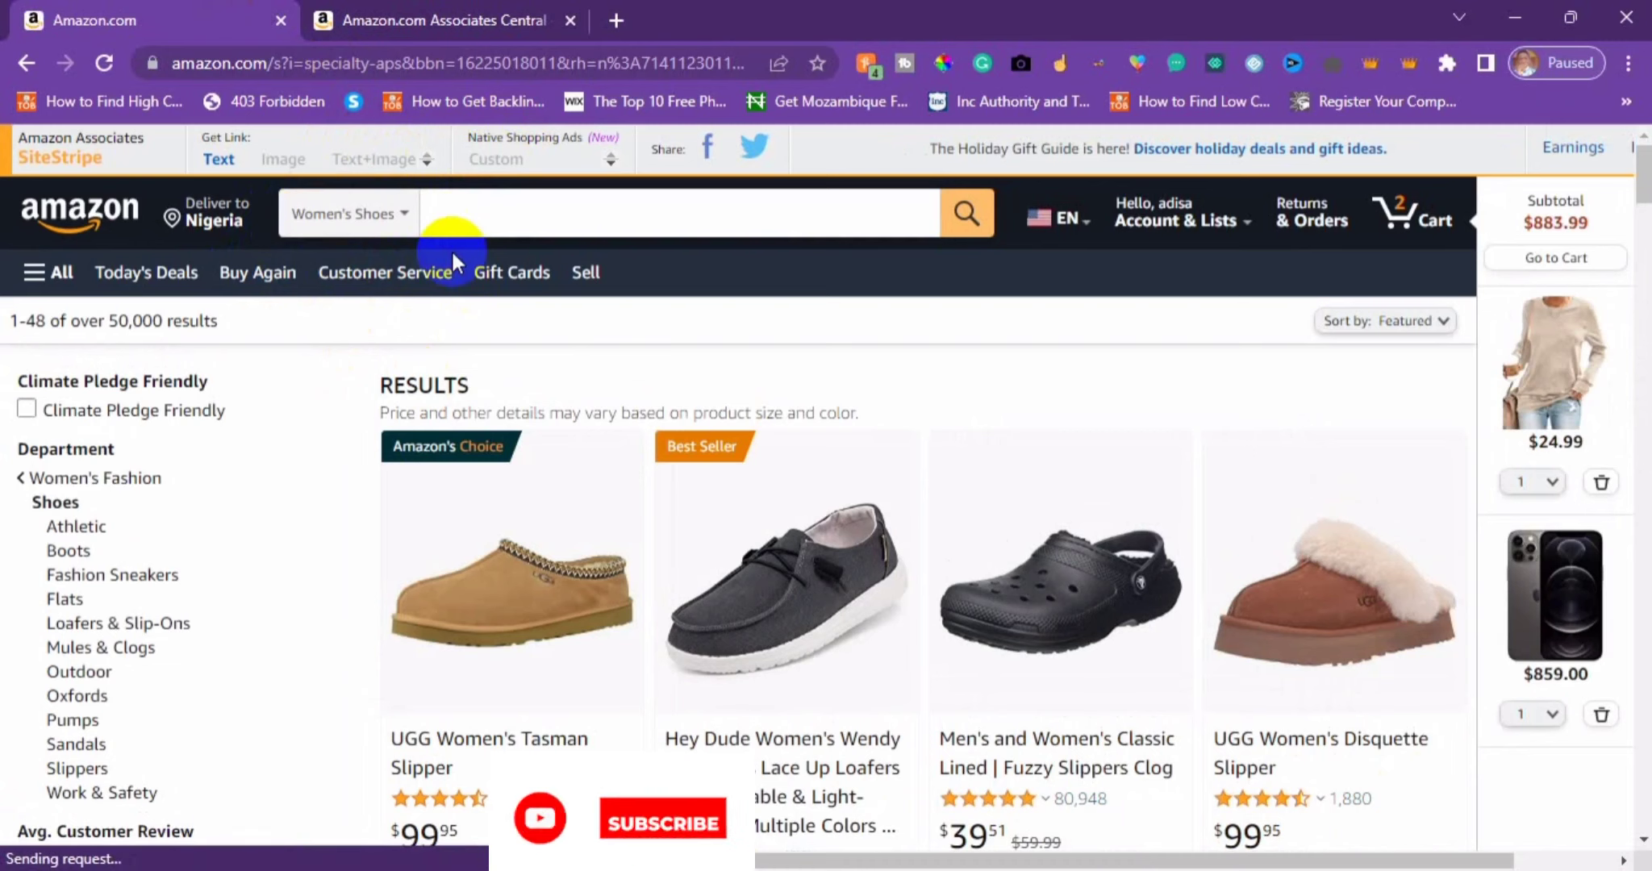
scroll(451, 250, "down", 1)
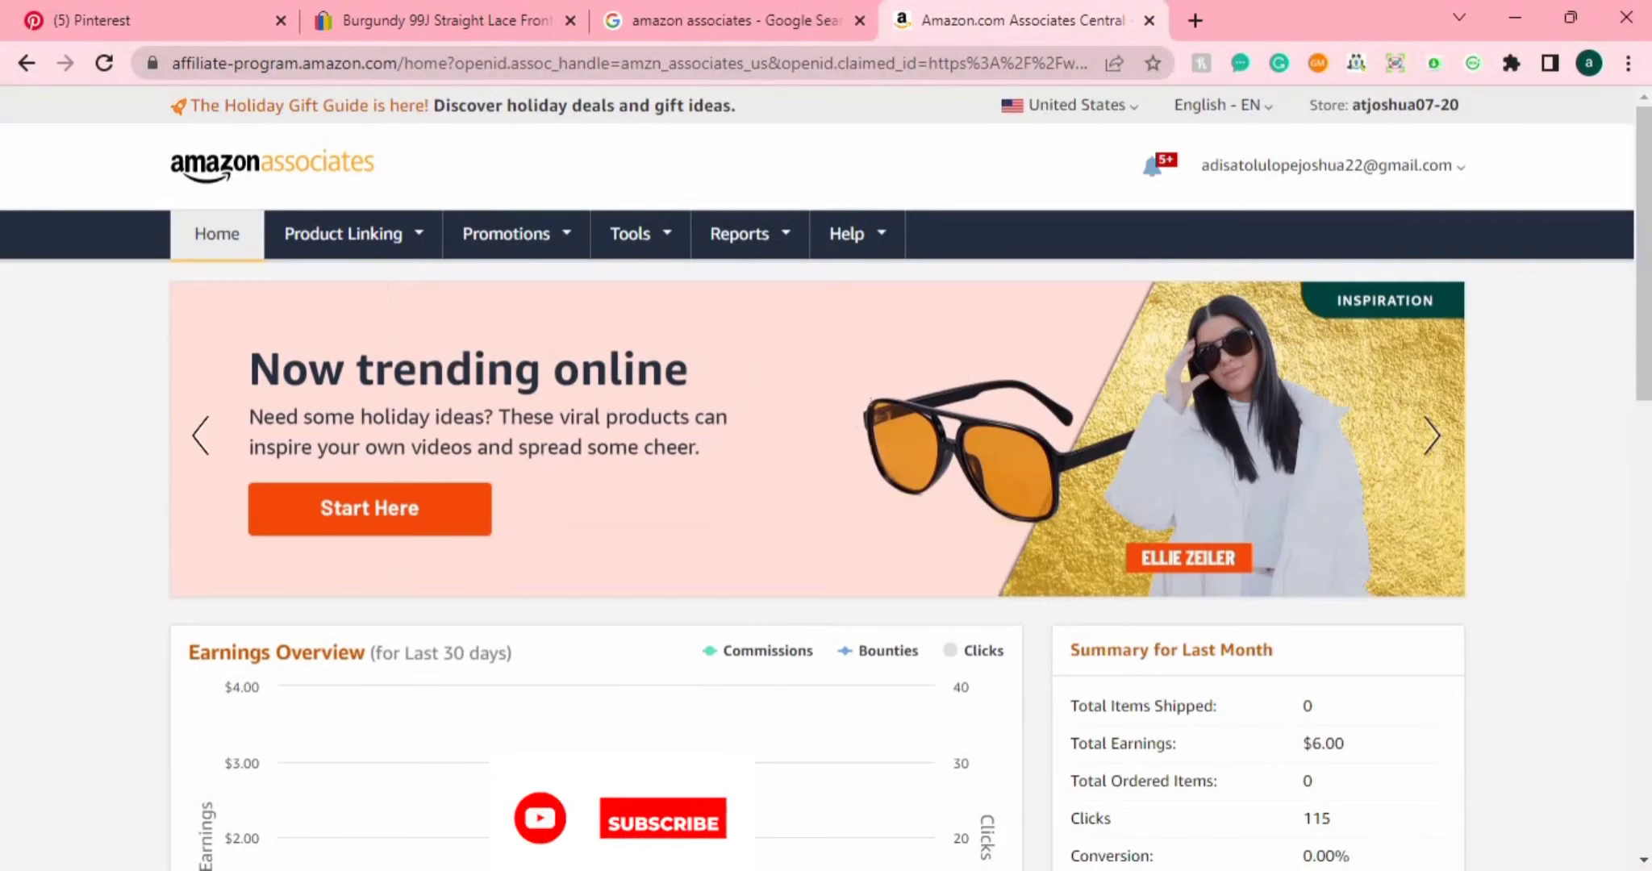
Cycle through the Google search, eBay and Pinterest tabs
left_click(715, 17)
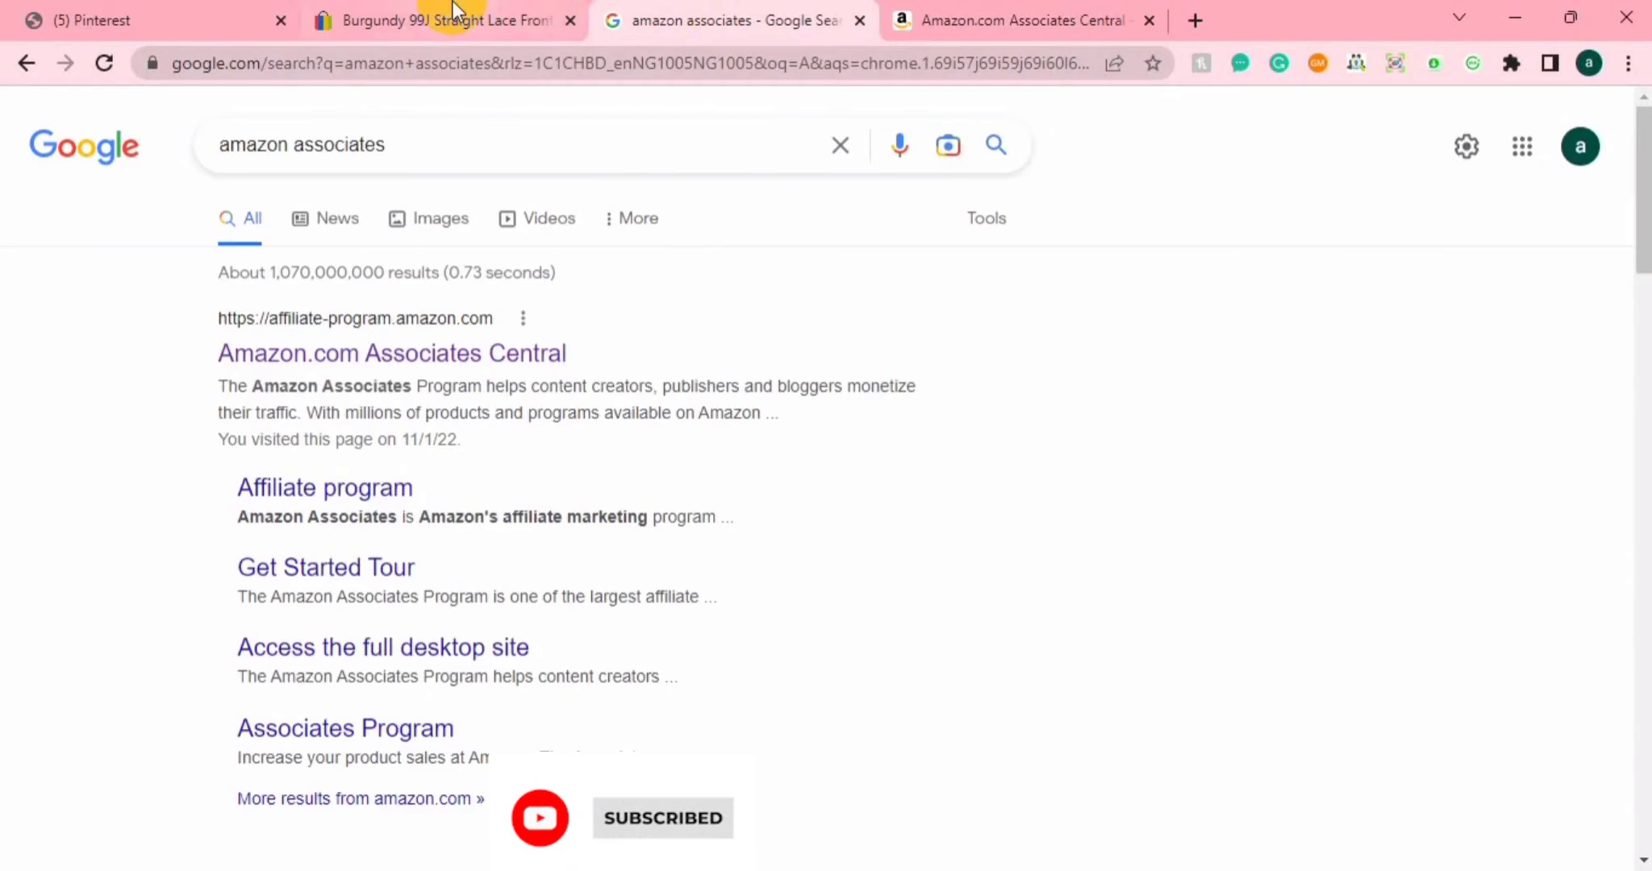
left_click(455, 12)
left_click(137, 11)
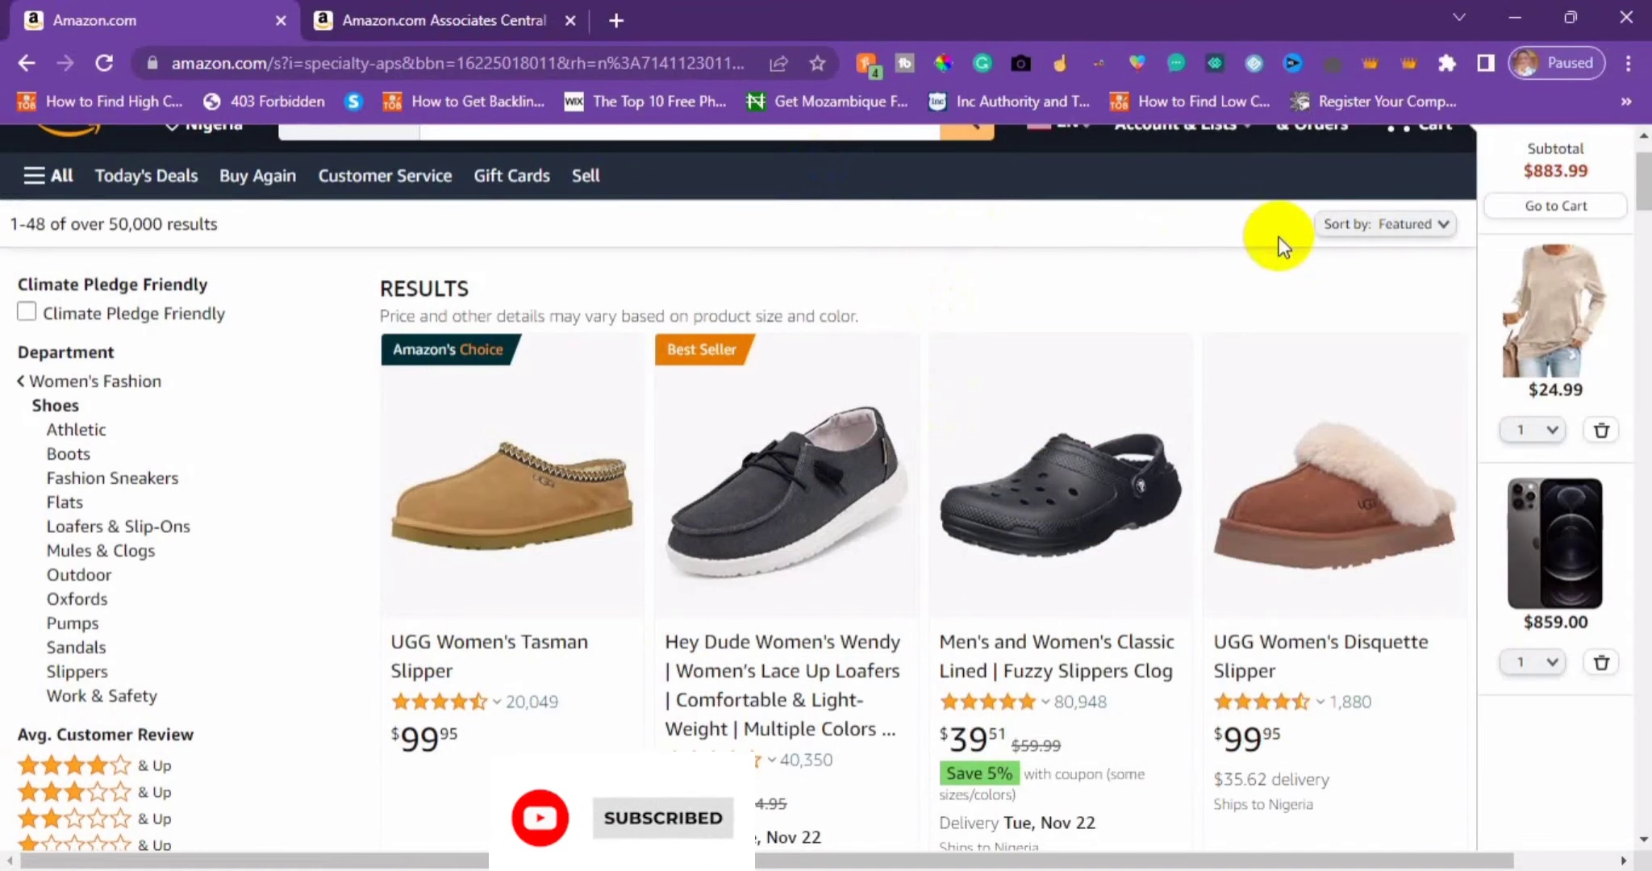
From the Amazon homepage, search for 'watch' and scroll the smartwatch results
scroll(1621, 188, "up", 2)
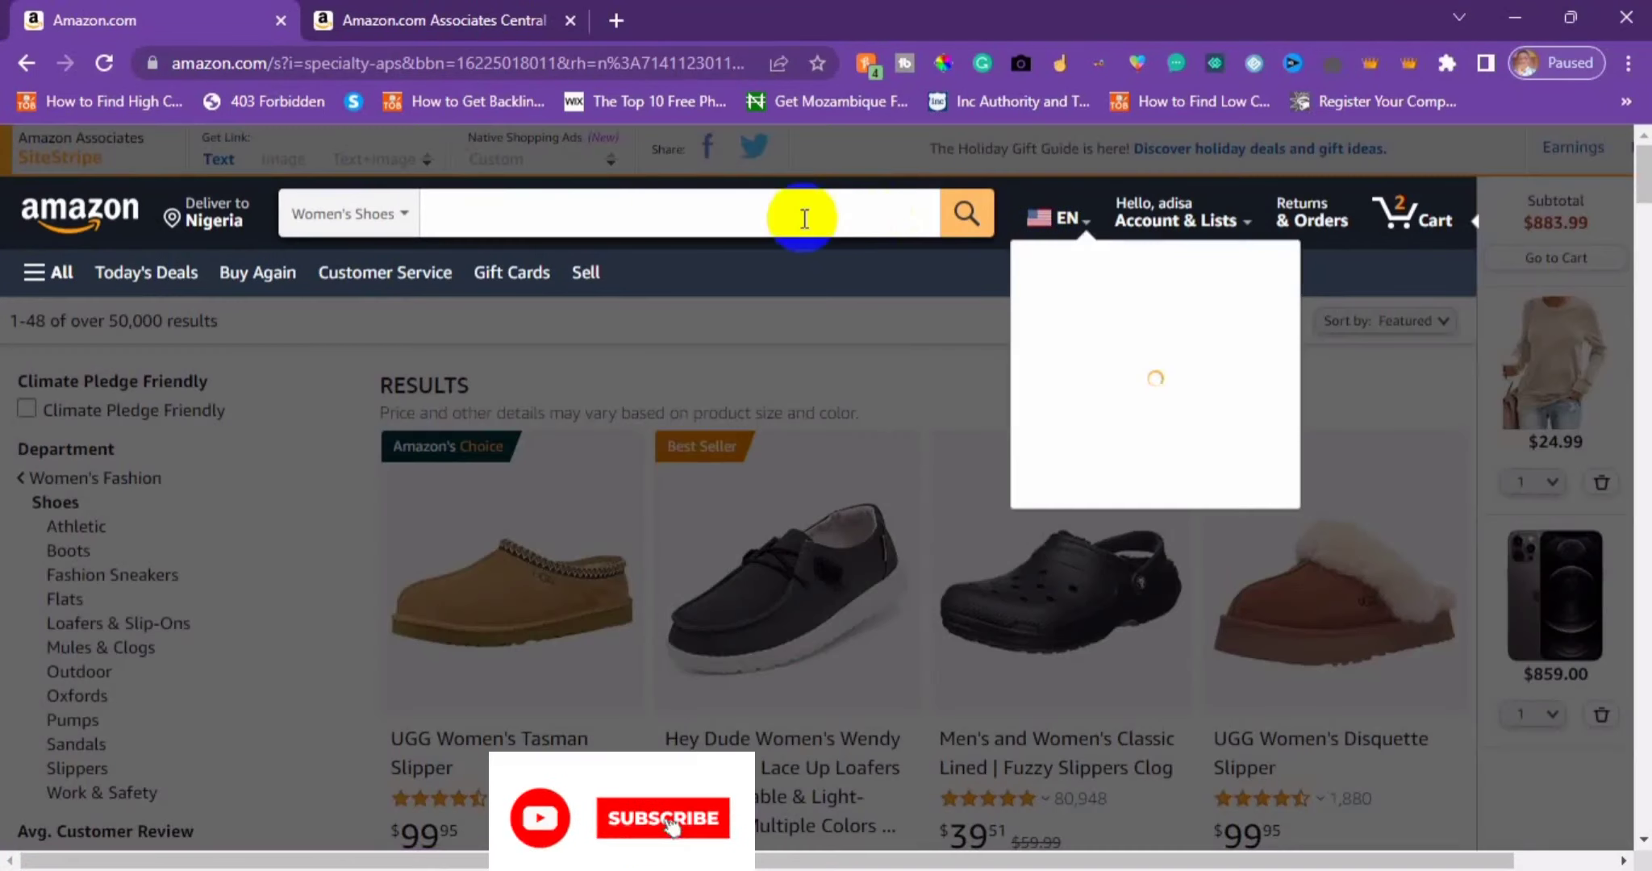
left_click(800, 214)
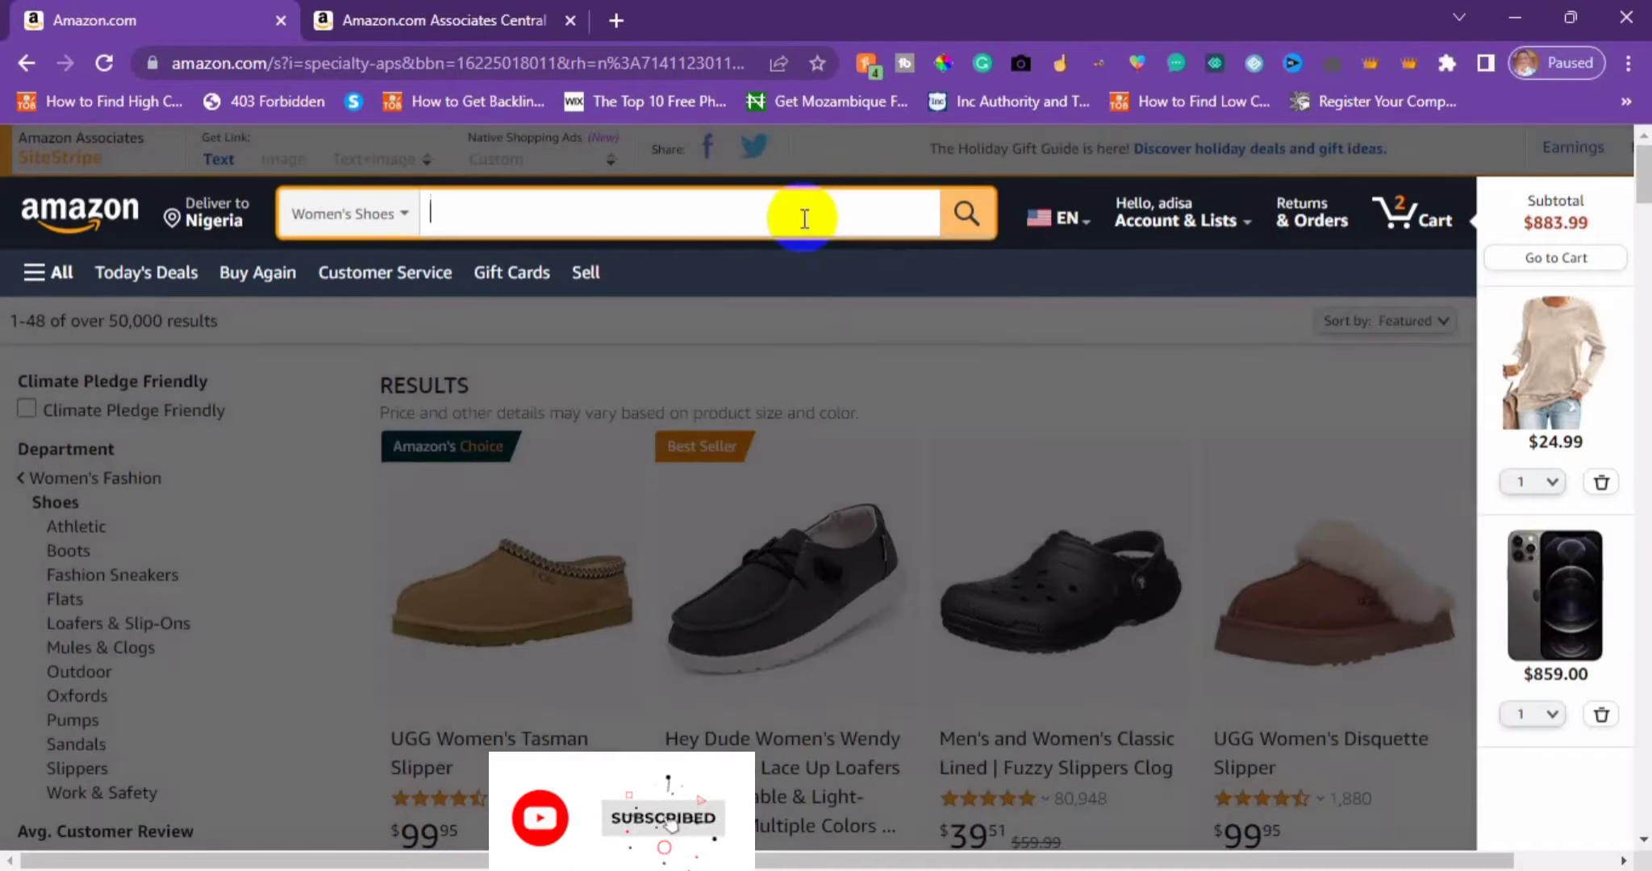
left_click(48, 215)
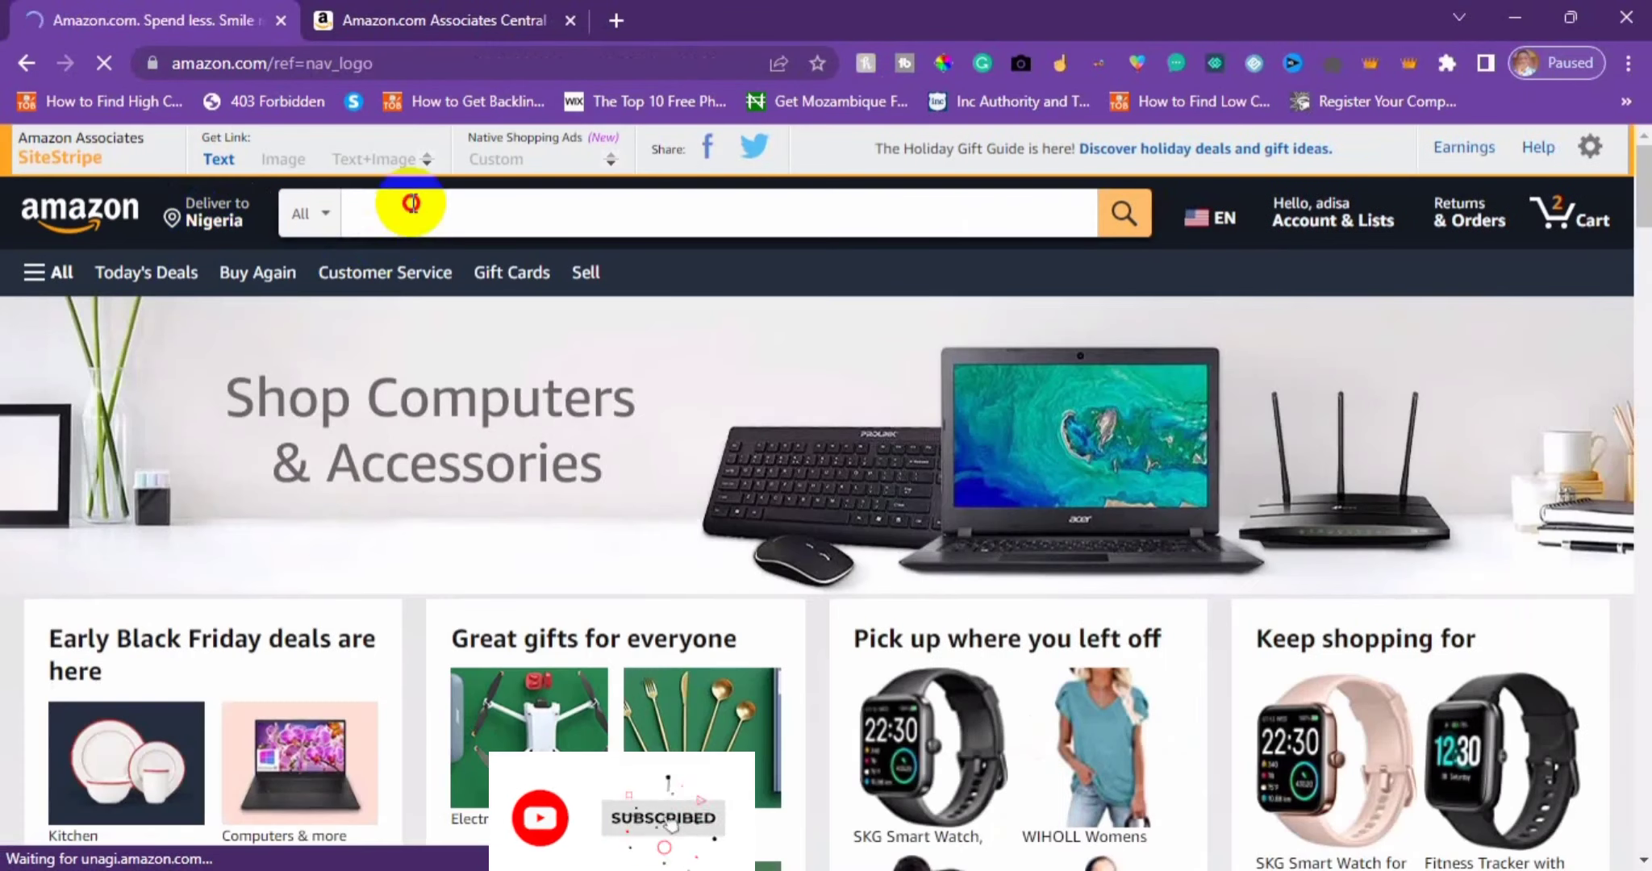
left_click(413, 204)
type("wa")
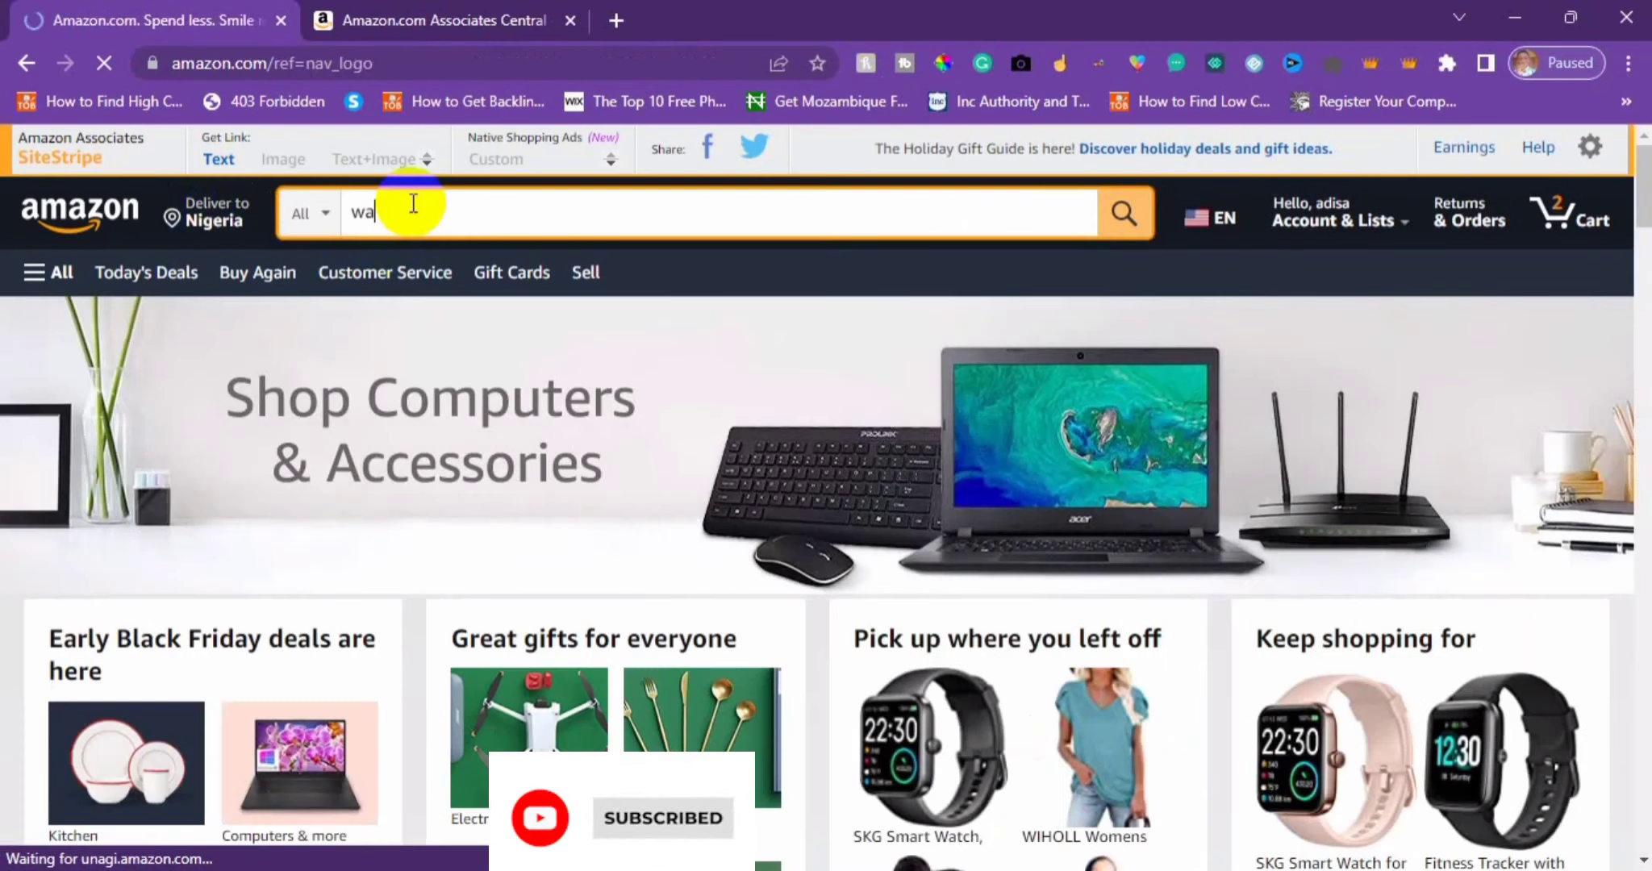
type("tch")
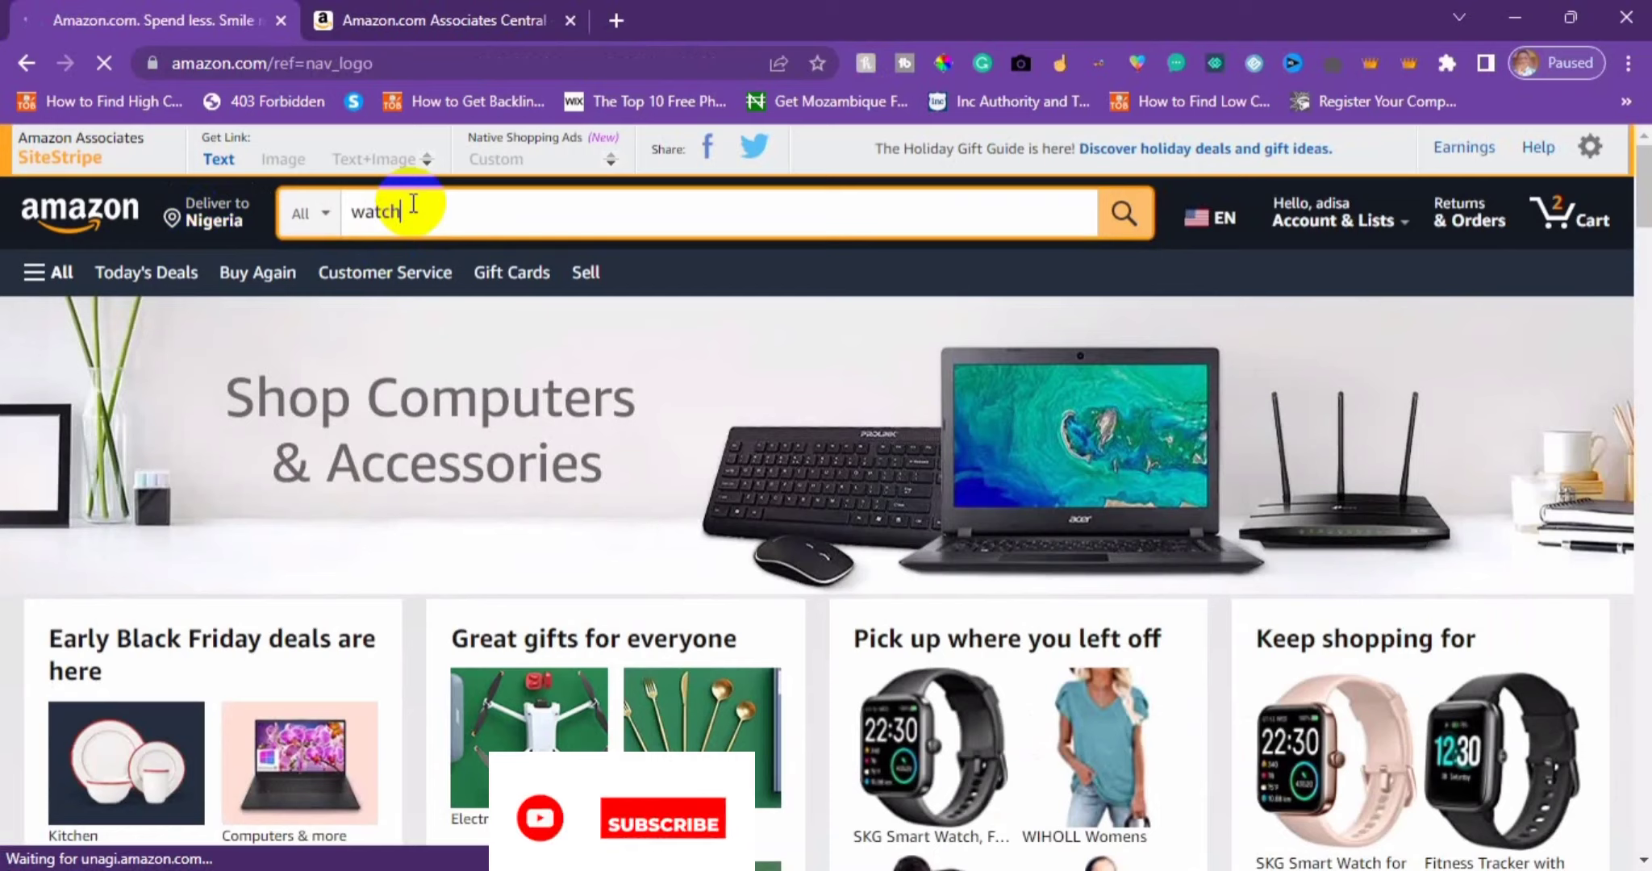
key("Return")
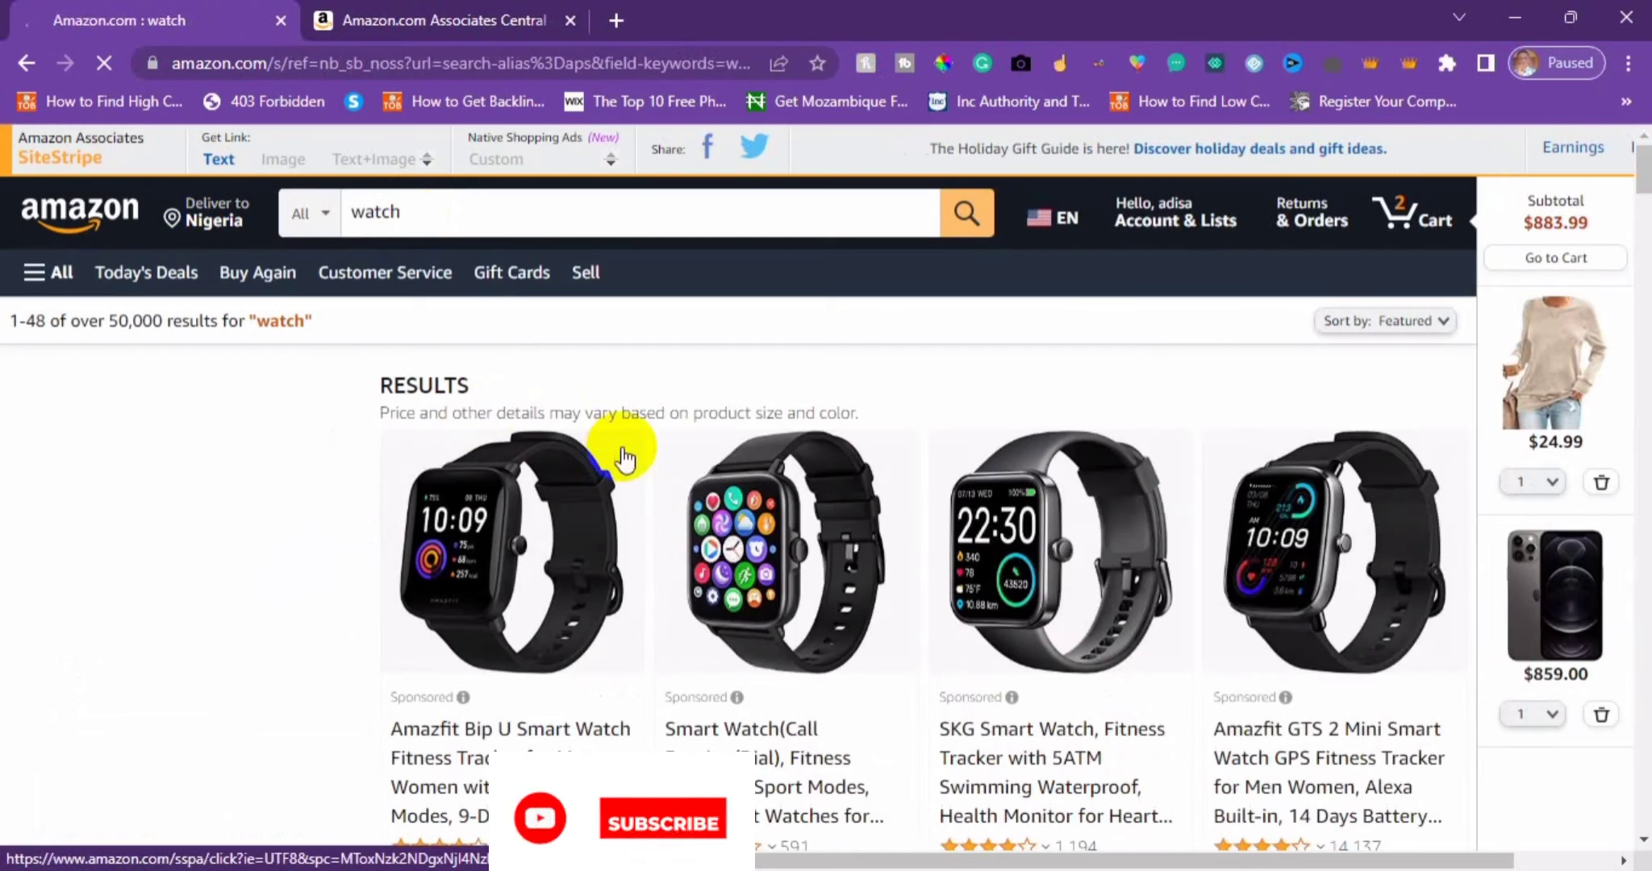
scroll(844, 488, "down", 3)
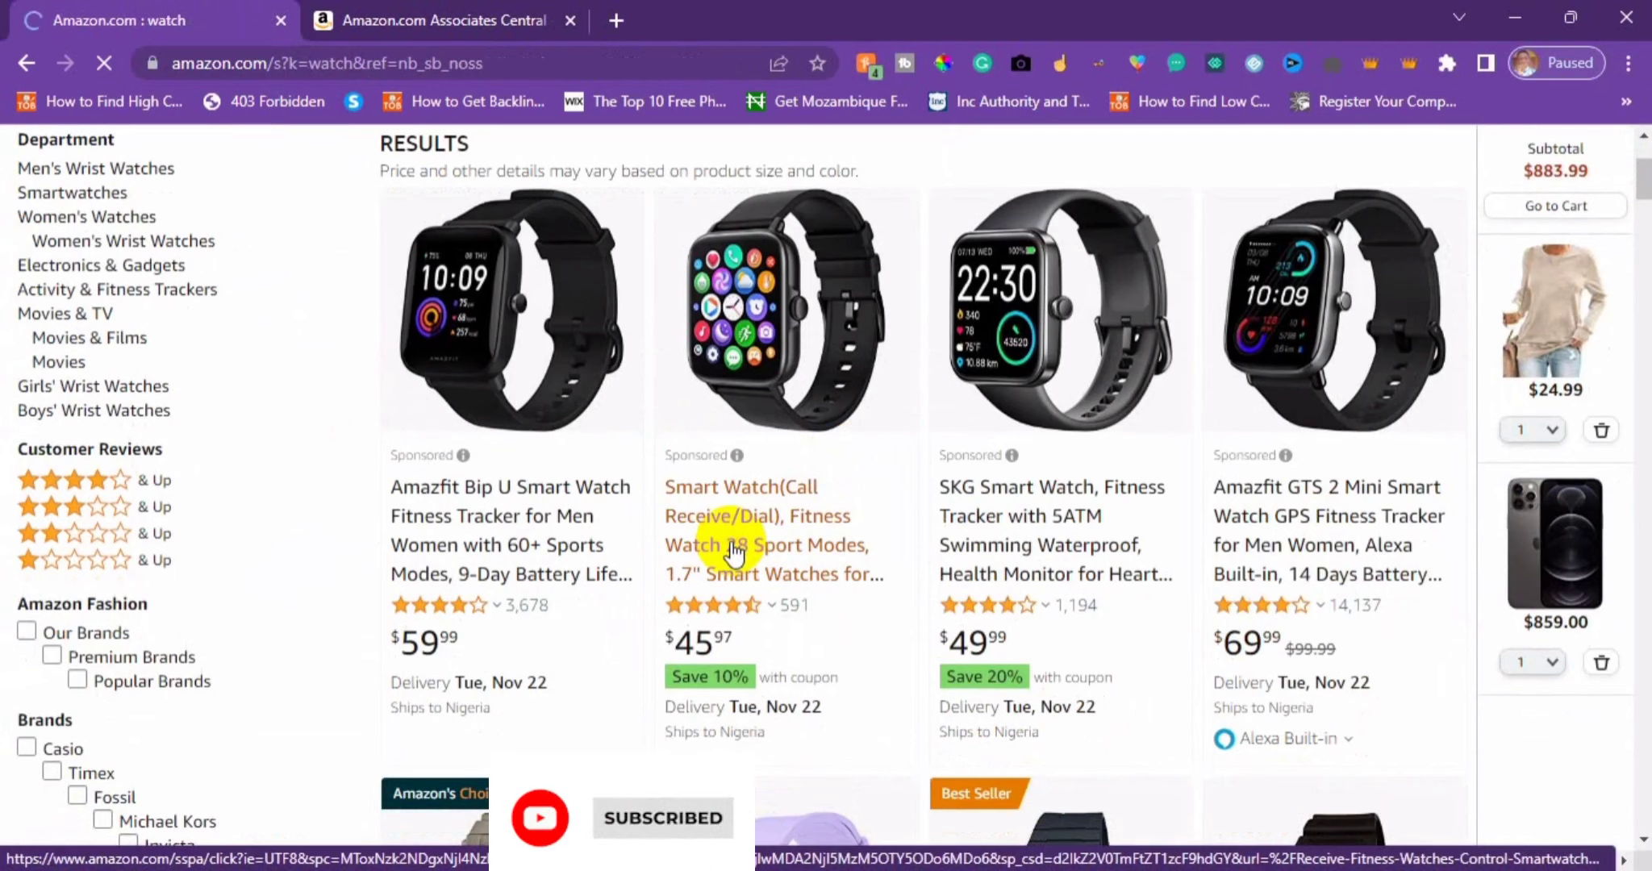
Open the MVEFOIT Smart Watch (Call Receive/Dial) listing and generate its short amzn.to SiteStripe text link
left_click(734, 553)
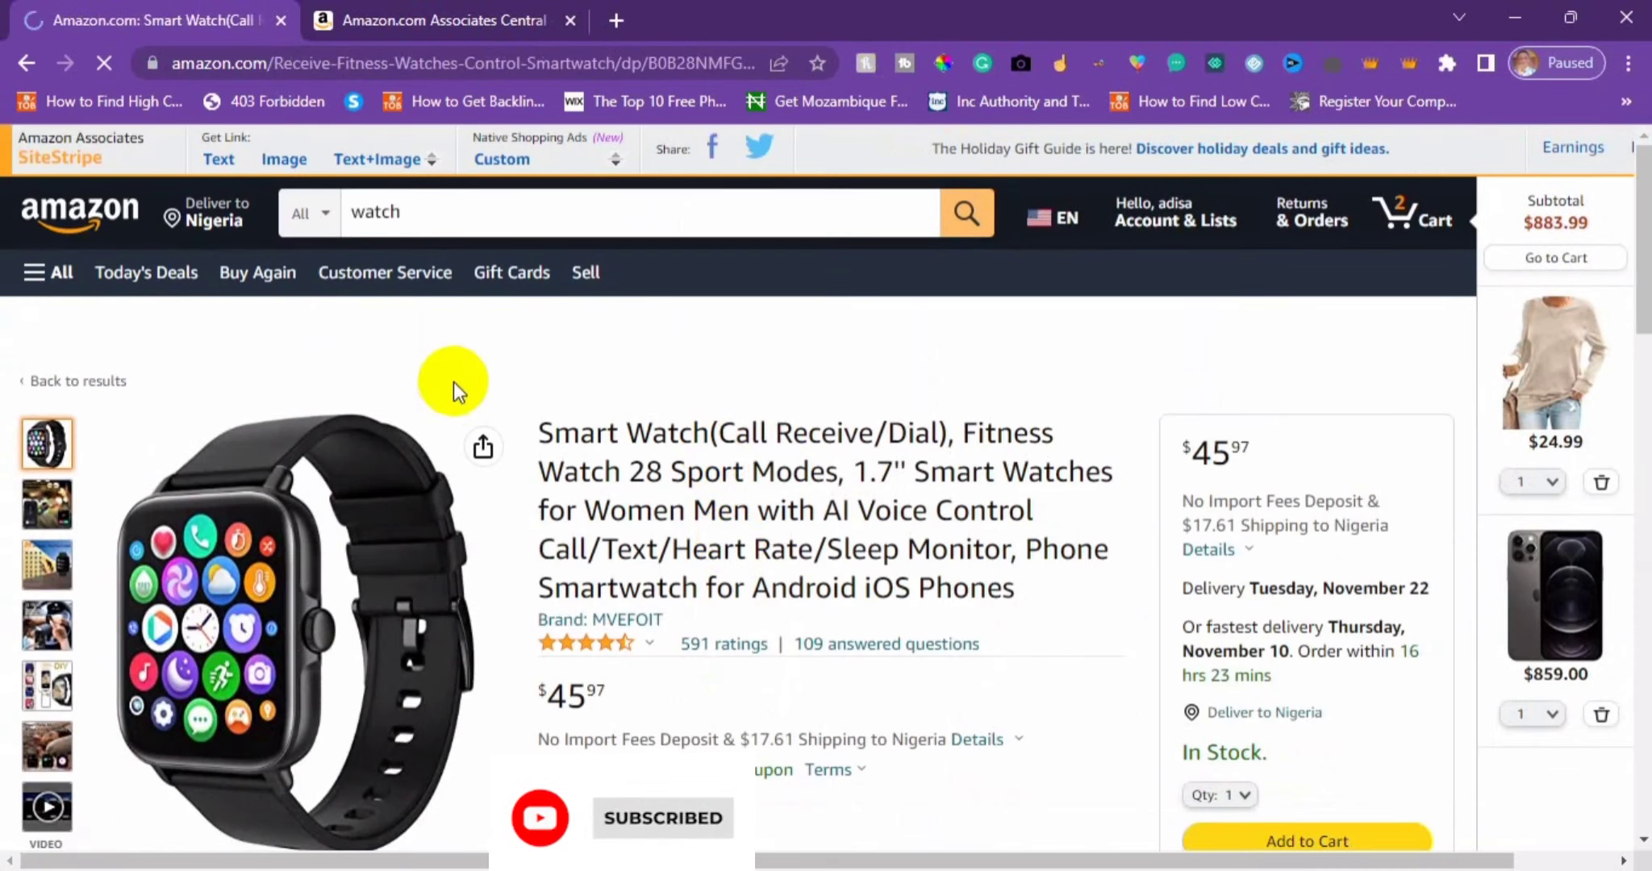
left_click(216, 167)
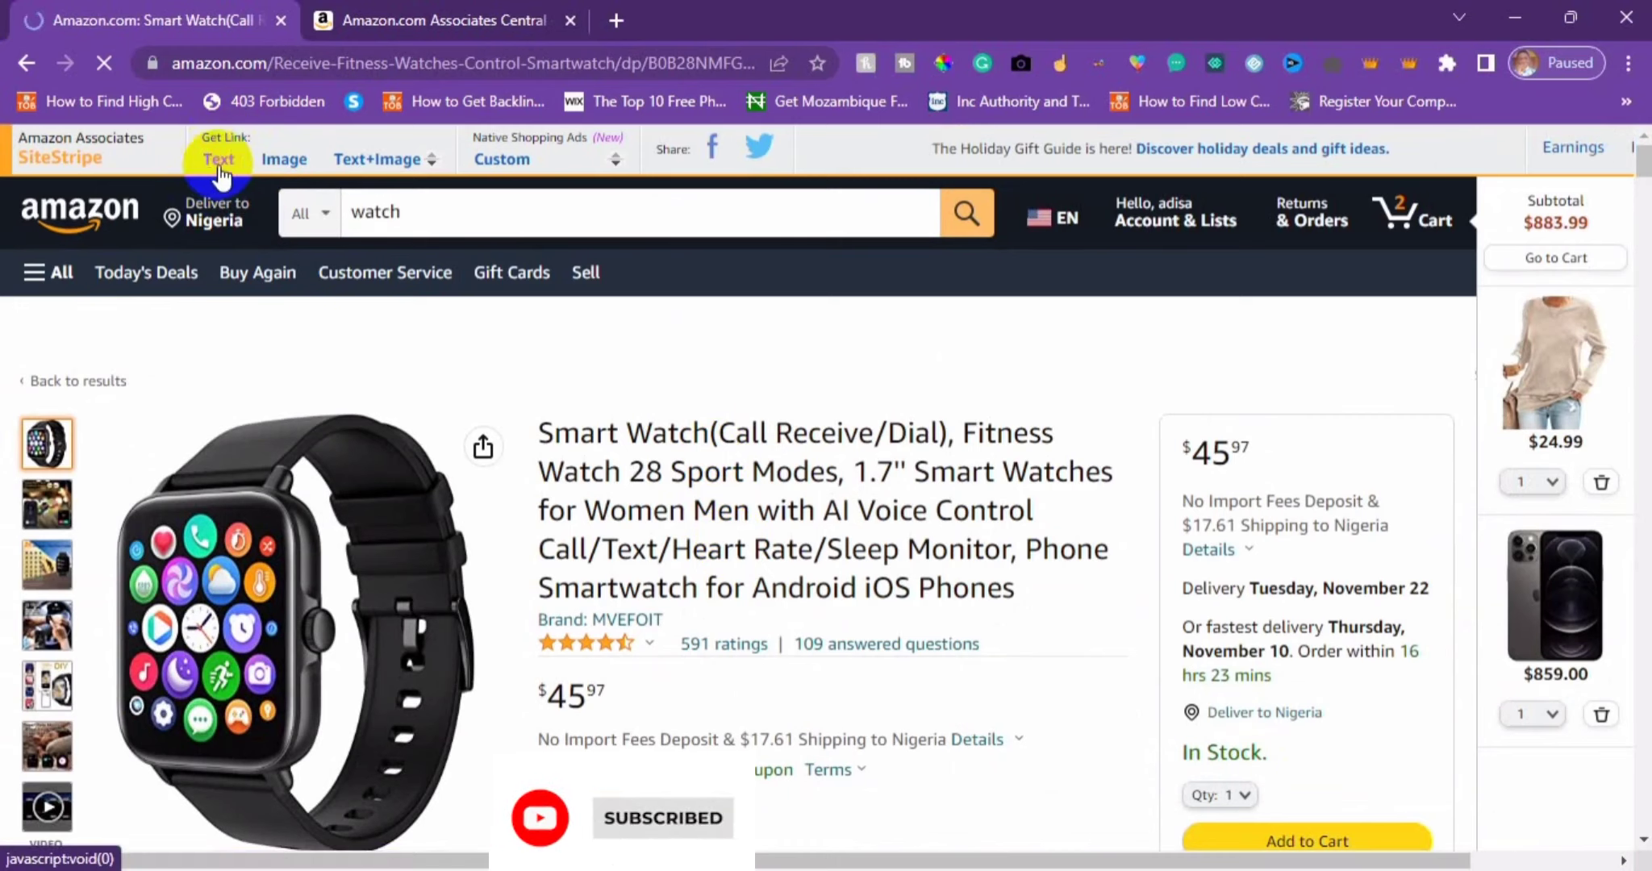
left_click(281, 161)
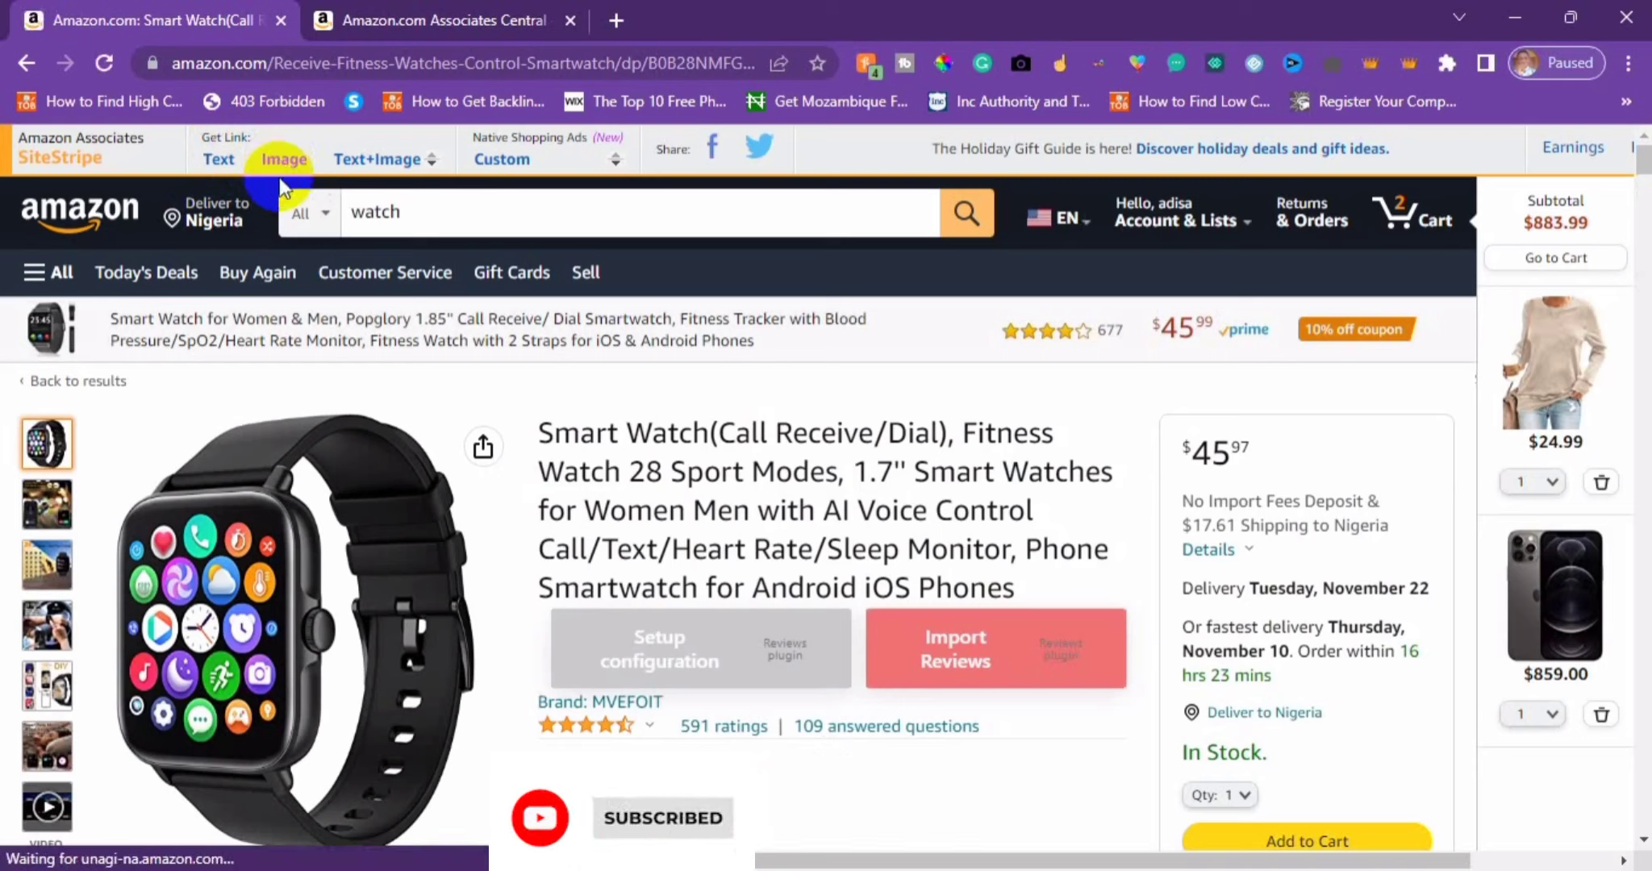
left_click(284, 161)
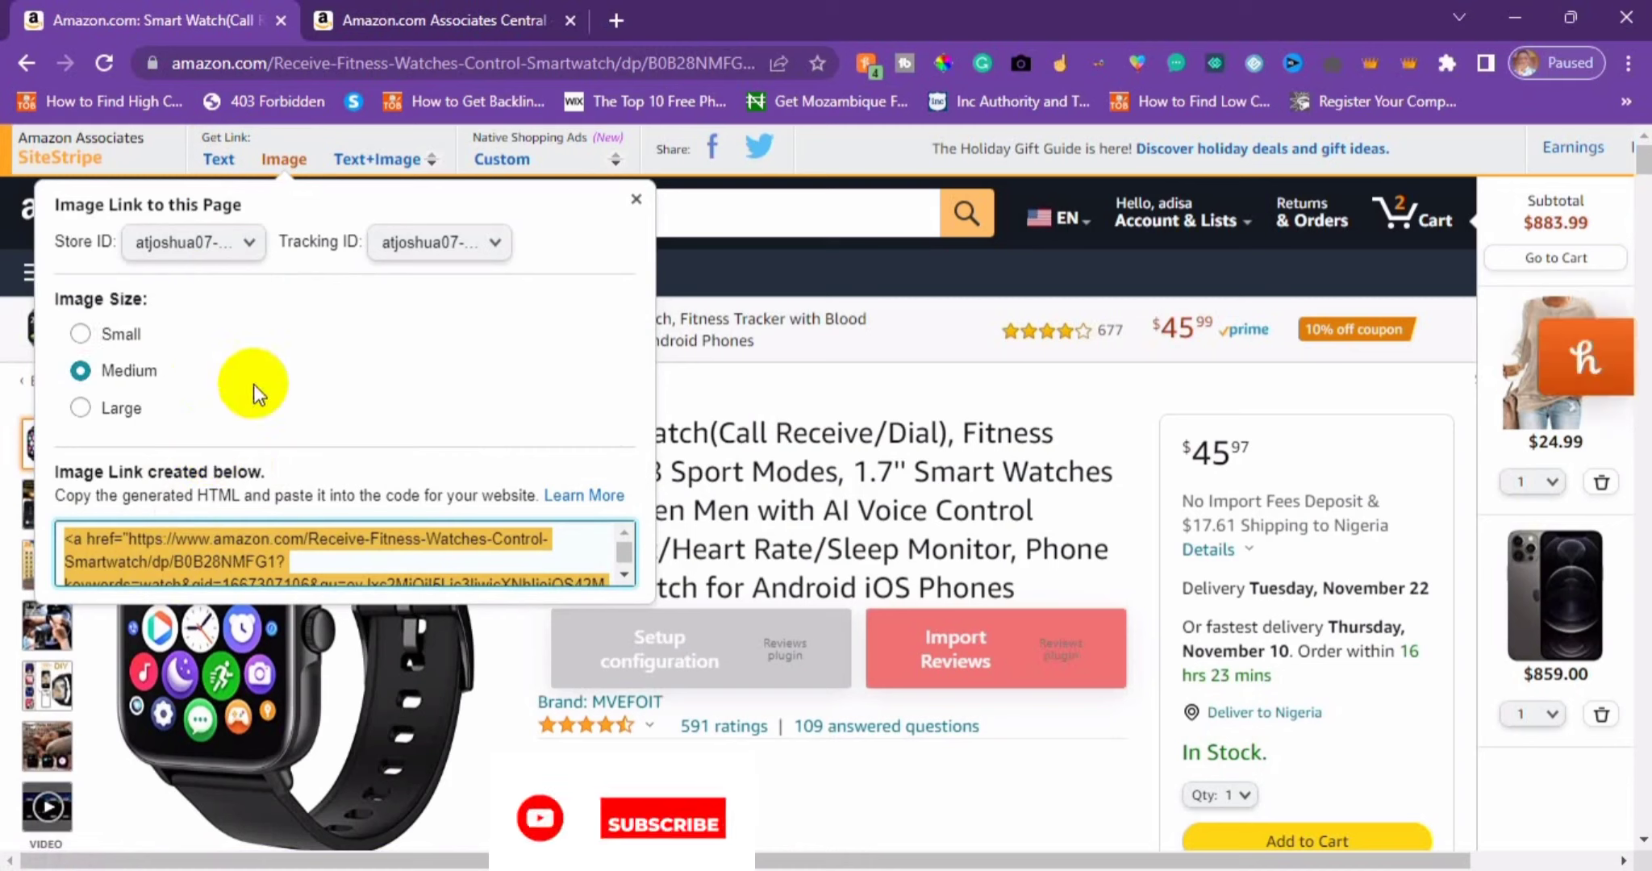
left_click(230, 168)
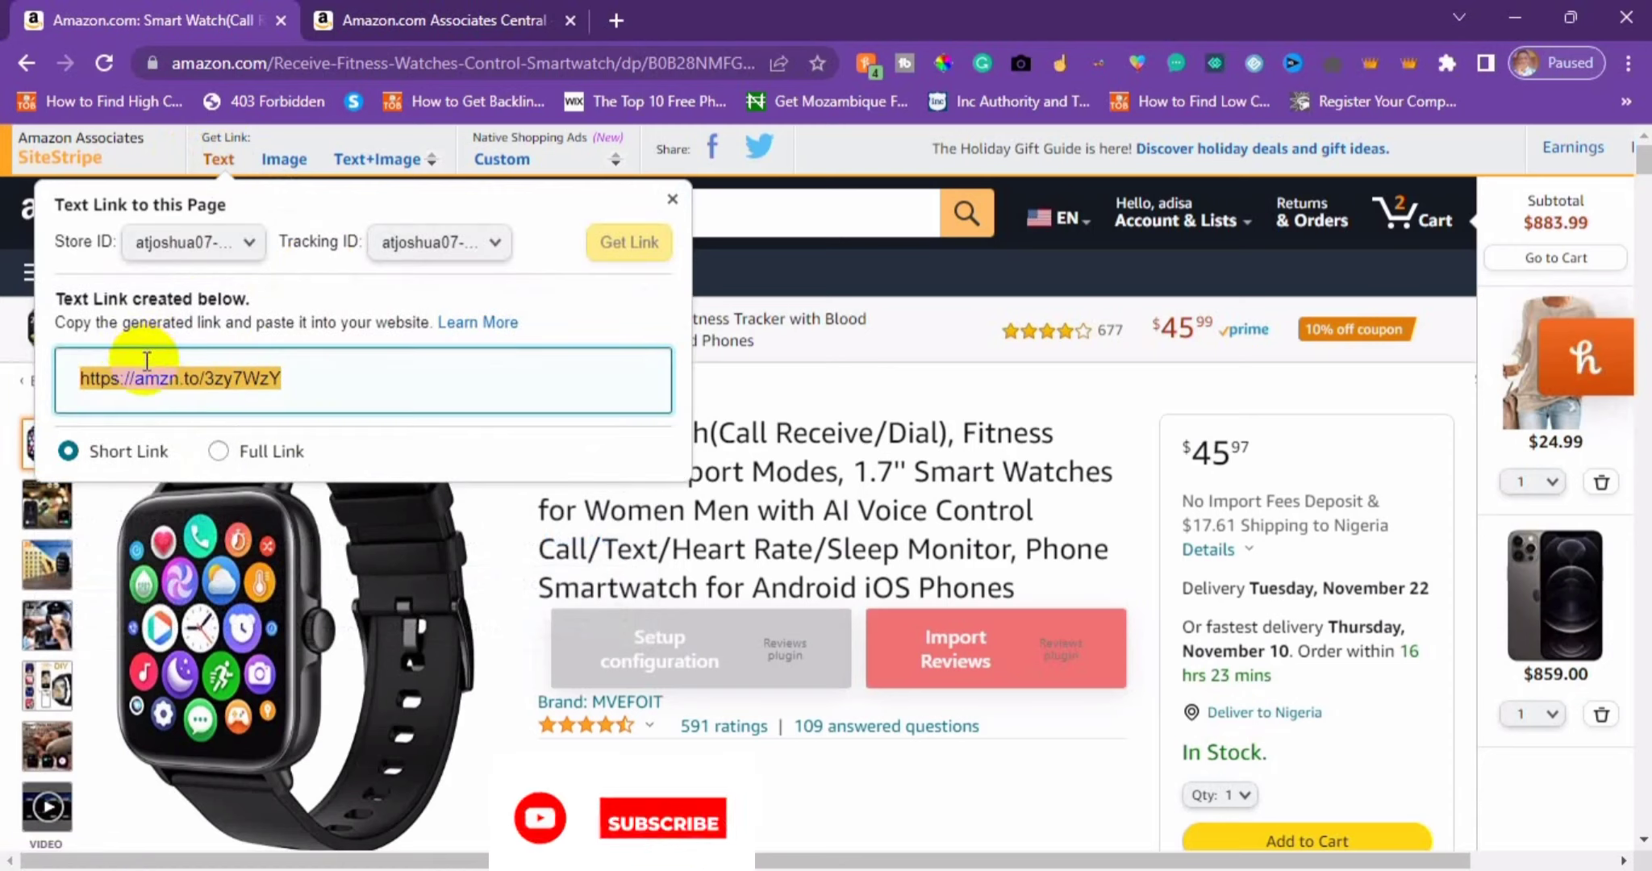
left_click(765, 383)
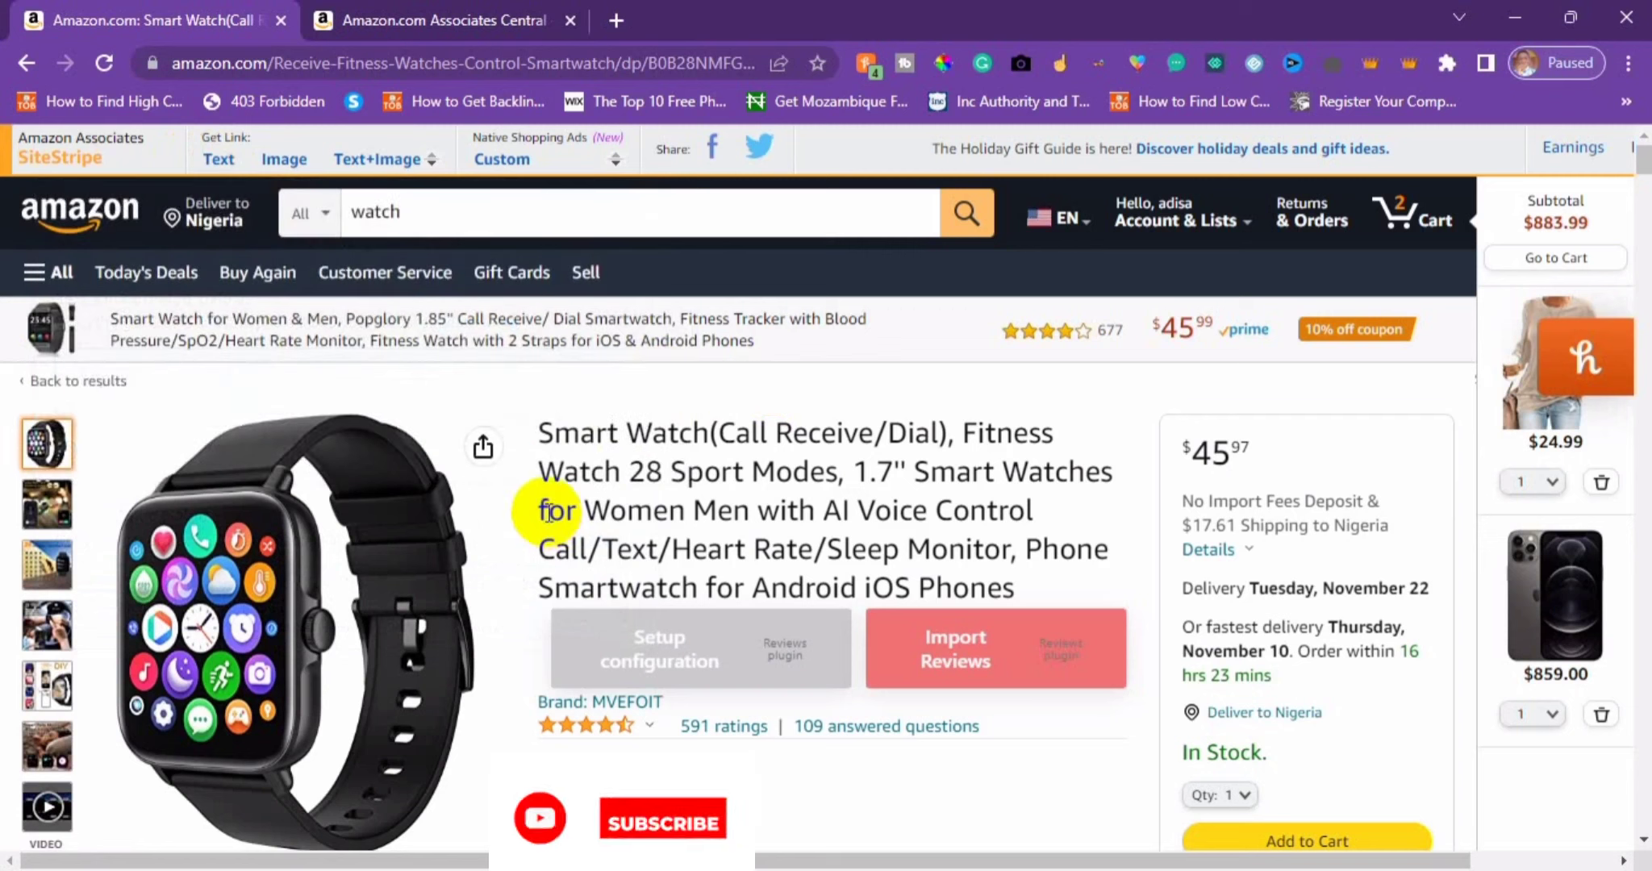
Save the smartwatch product photo to Downloads as smart1.jpg
left_click(484, 451)
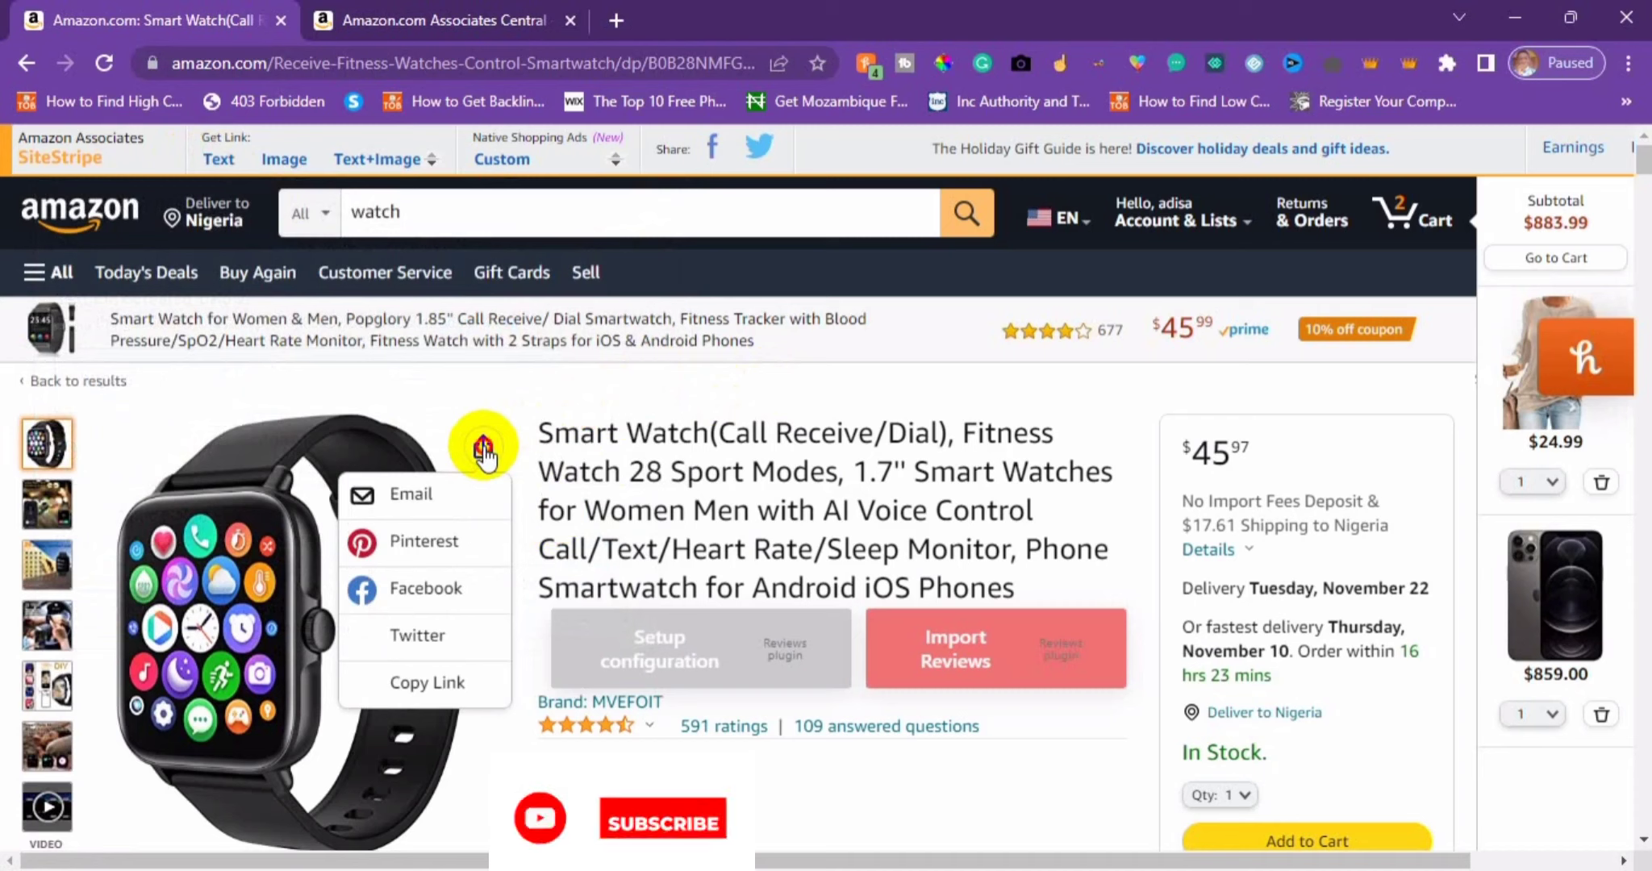
left_click(481, 448)
right_click(279, 535)
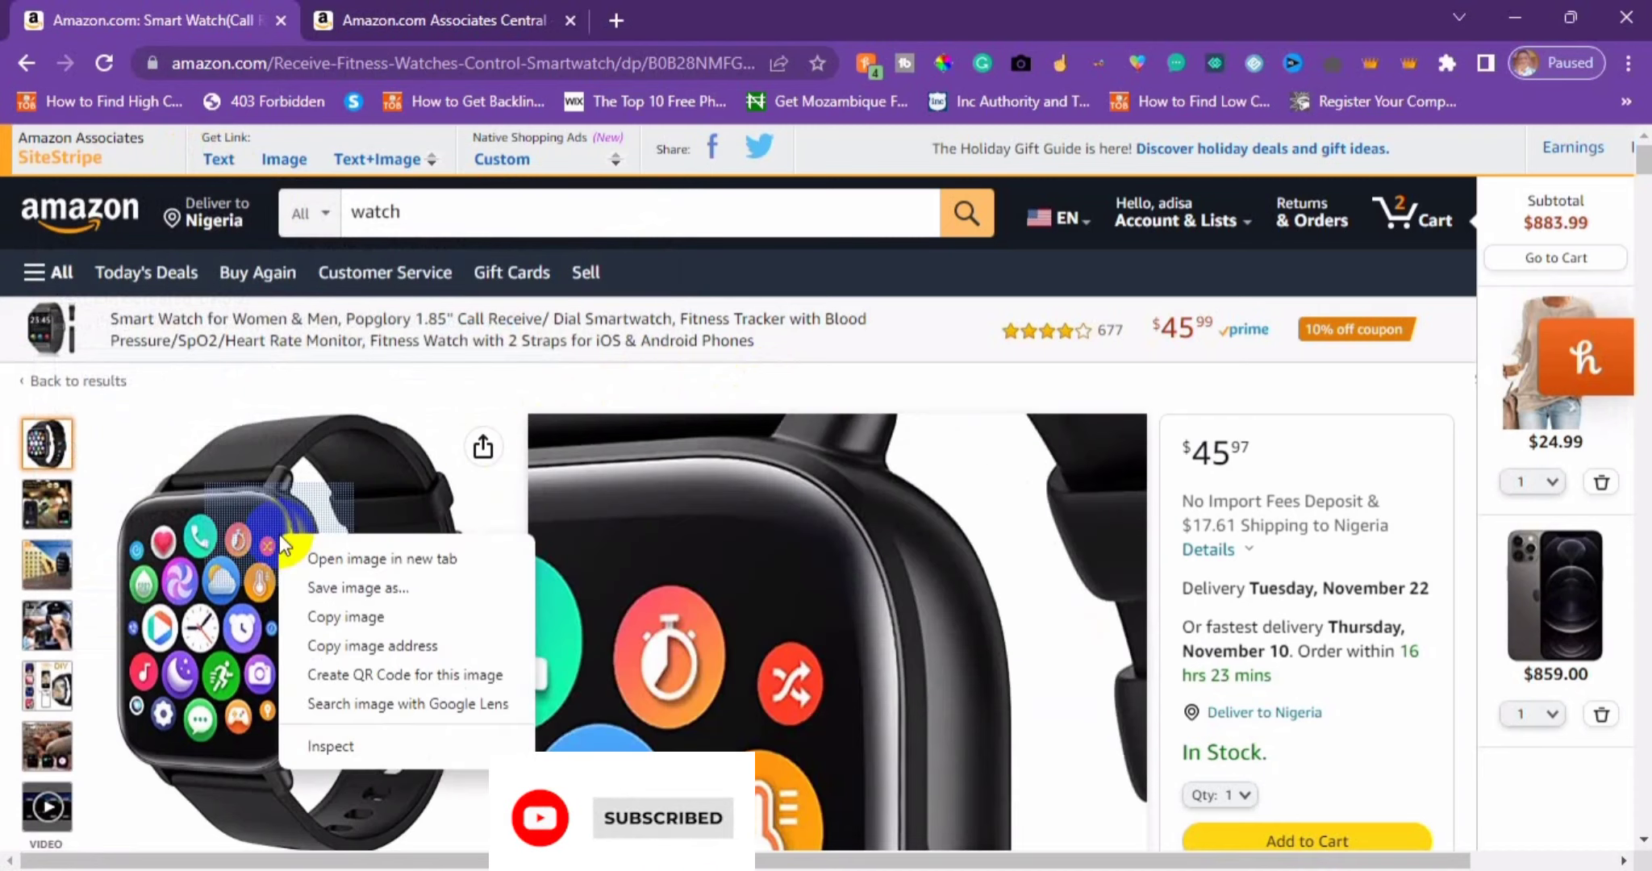
left_click(339, 589)
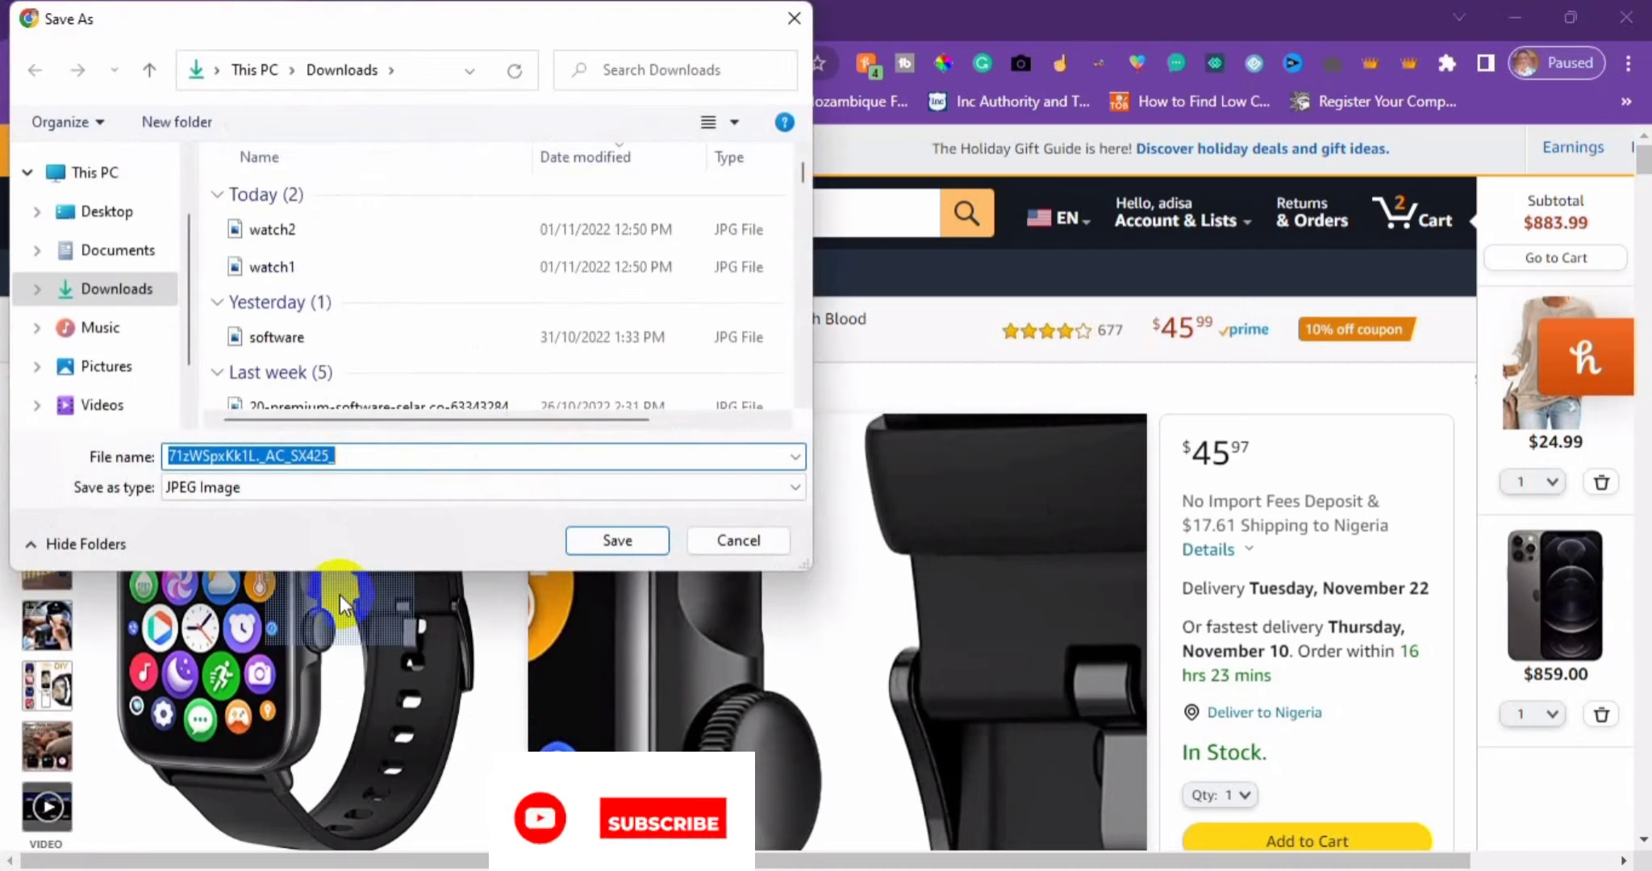
type("smar")
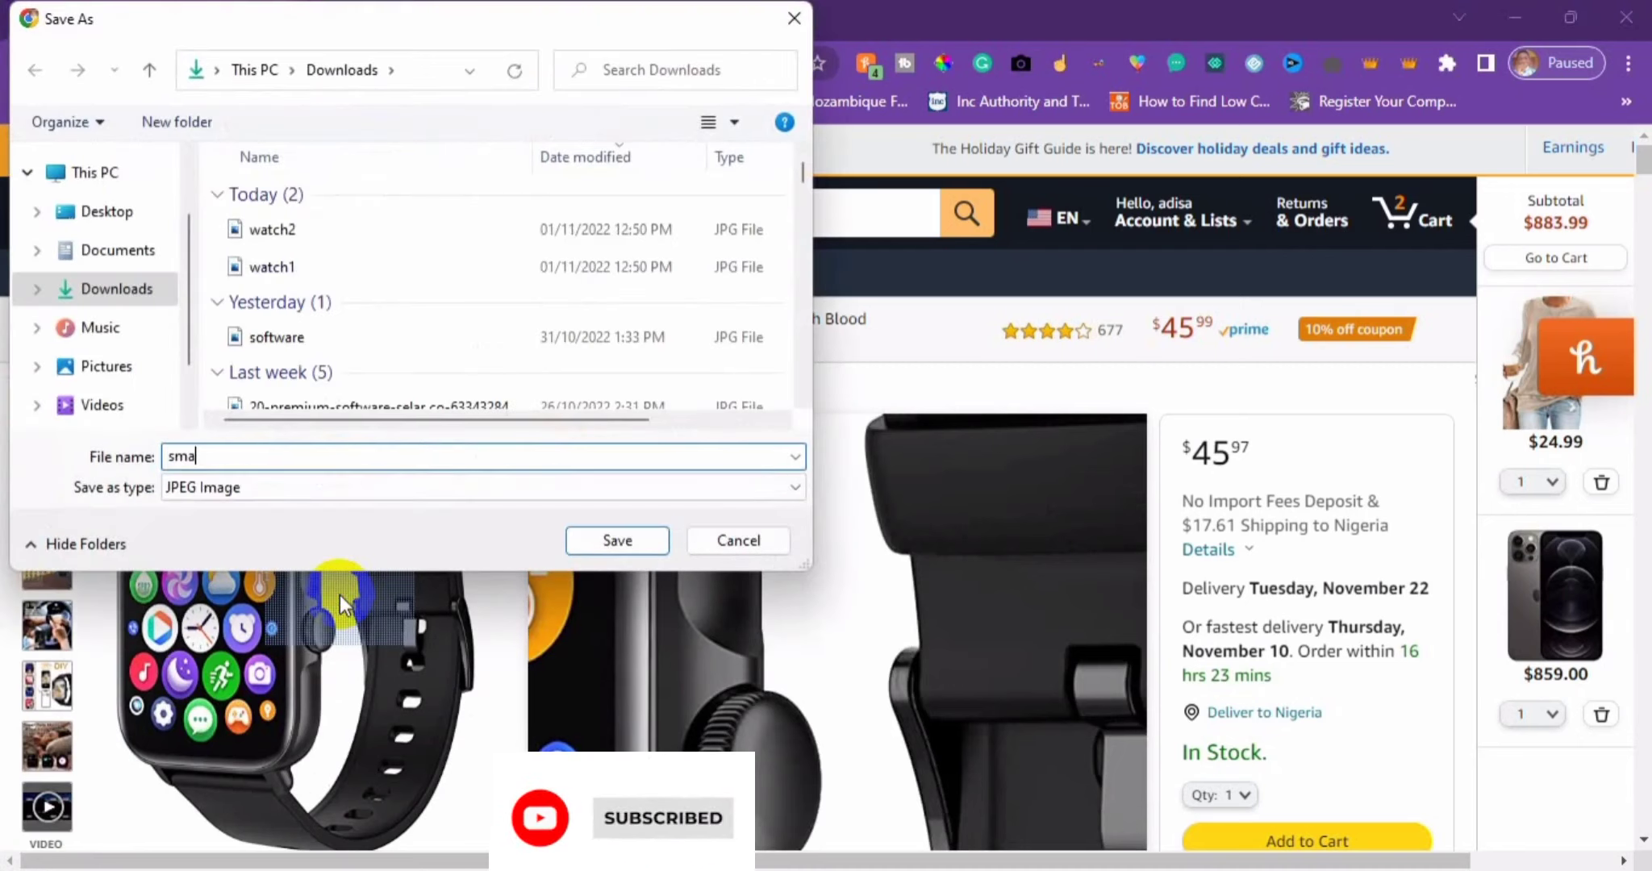
type("tw")
key("Return")
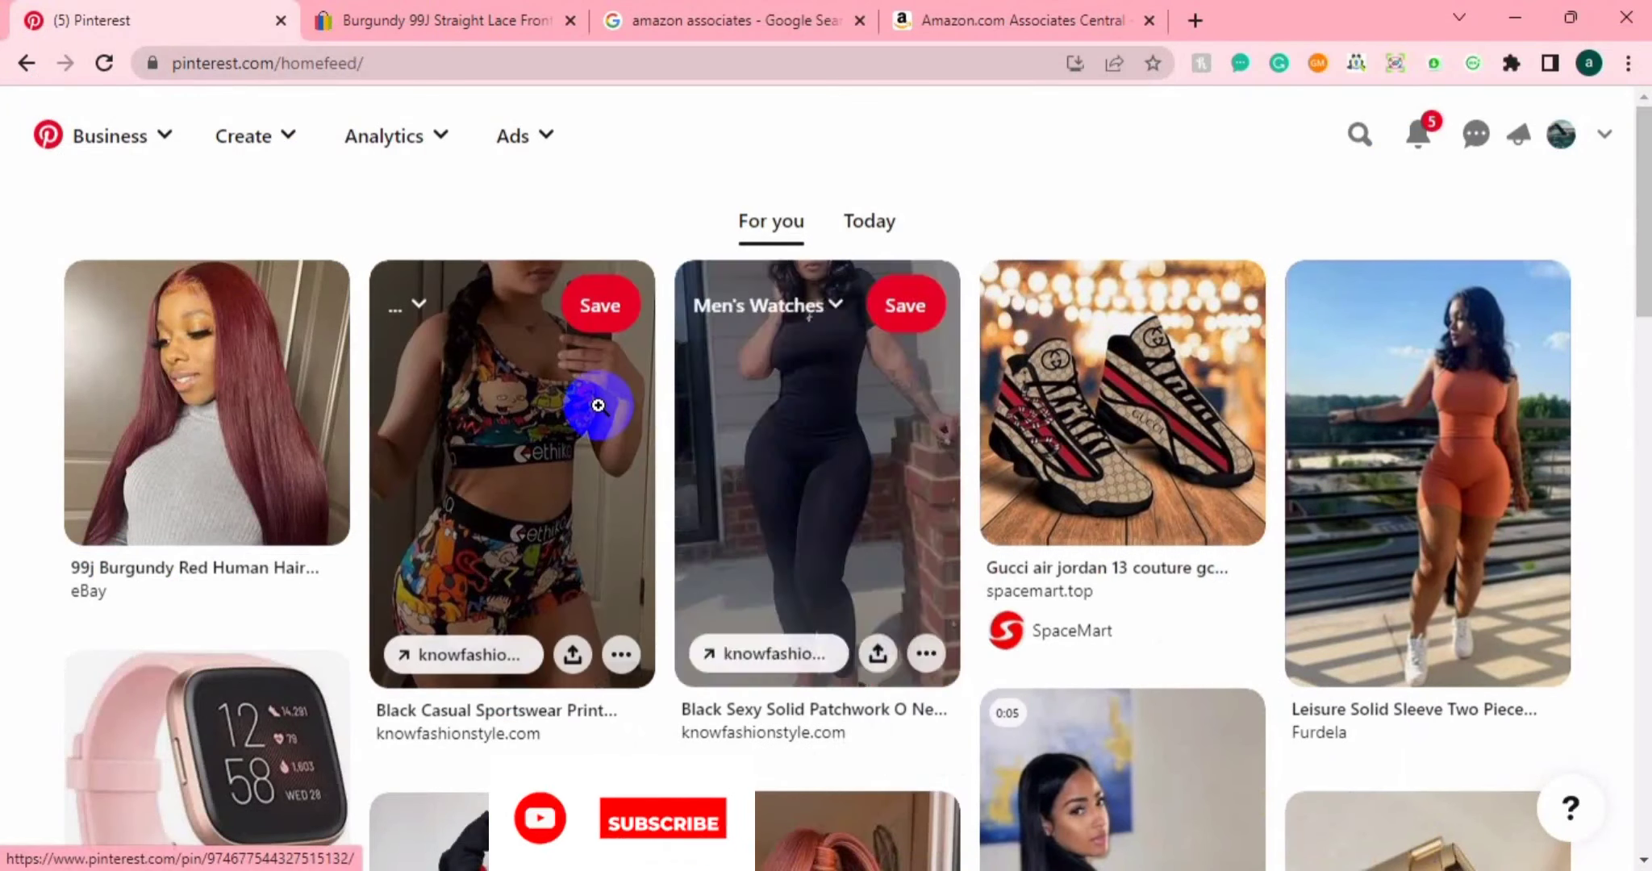
Start a new pin and upload the smart1 image from Downloads as its picture
left_click(266, 145)
left_click(260, 206)
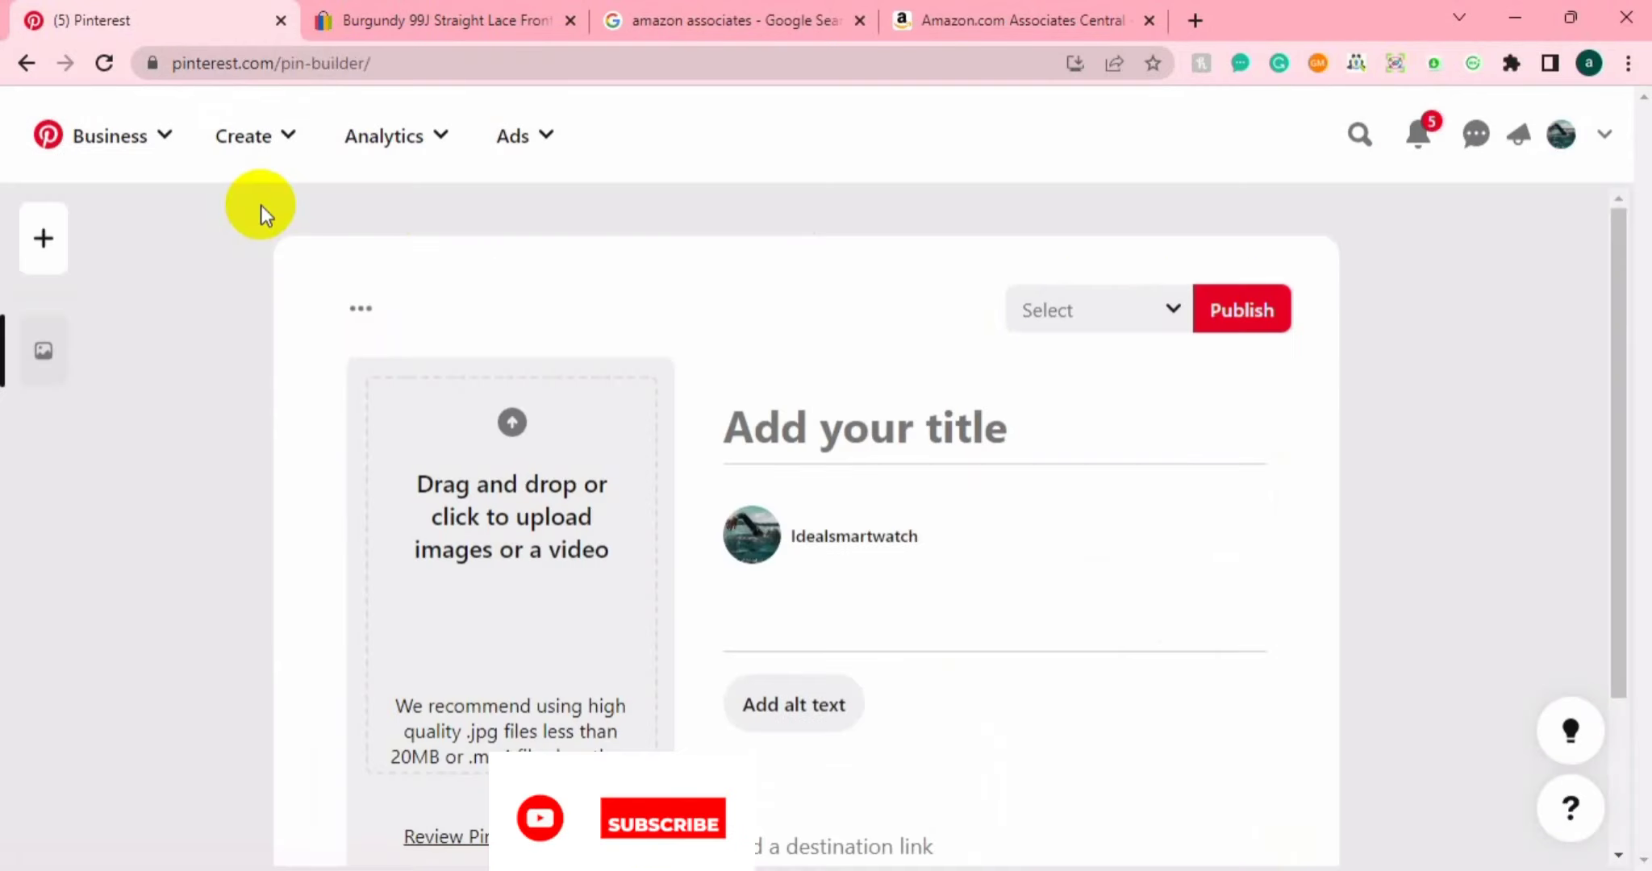
left_click(534, 494)
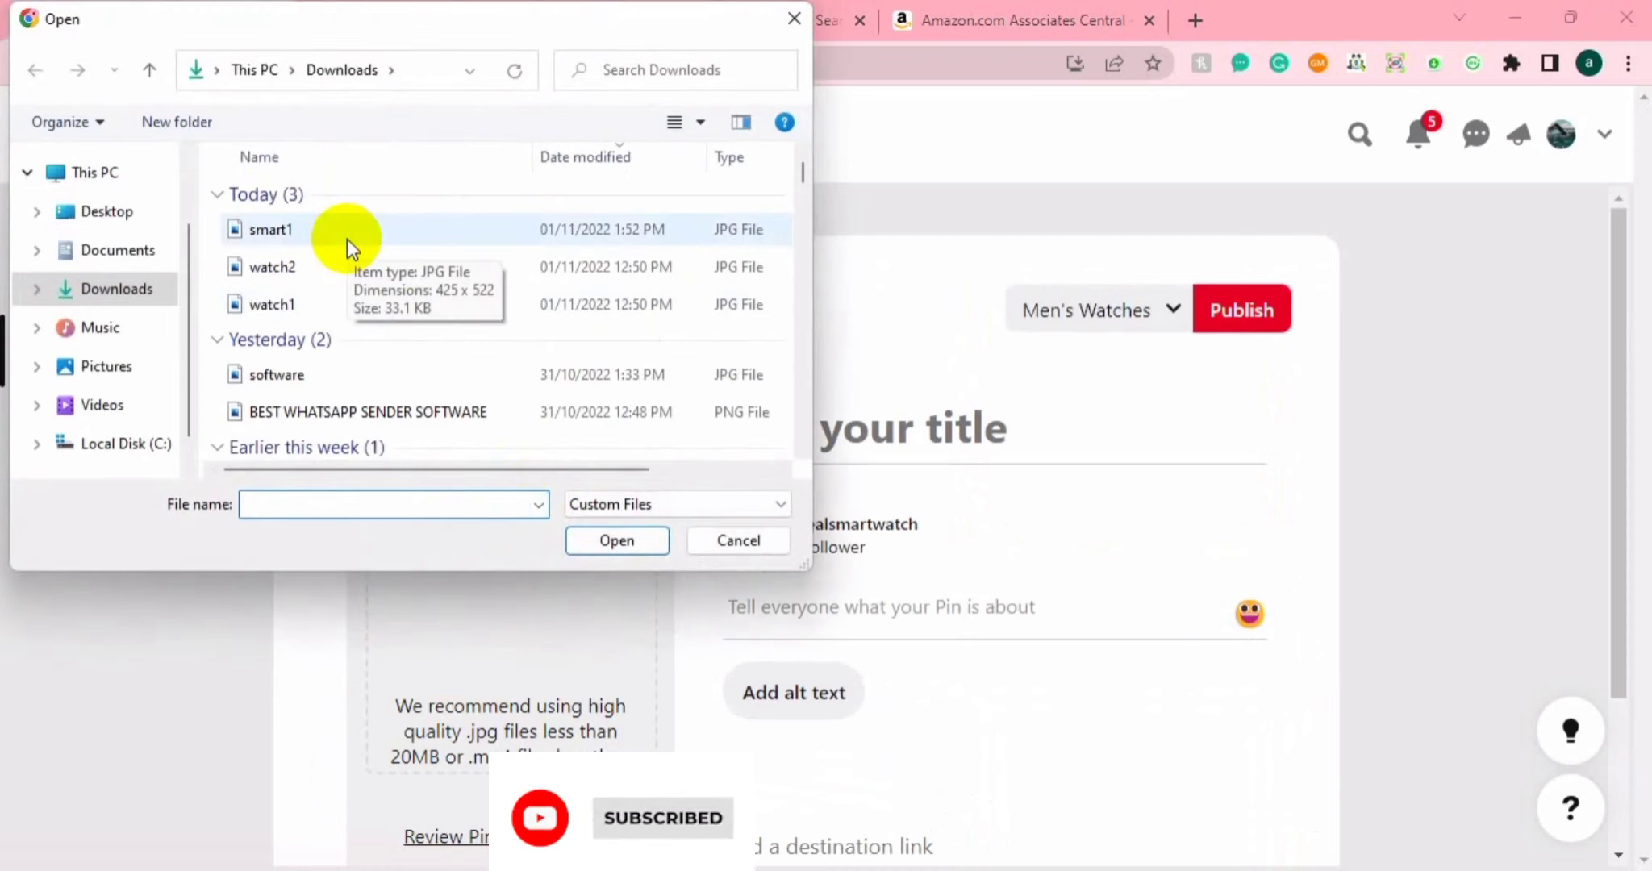
left_click(347, 239)
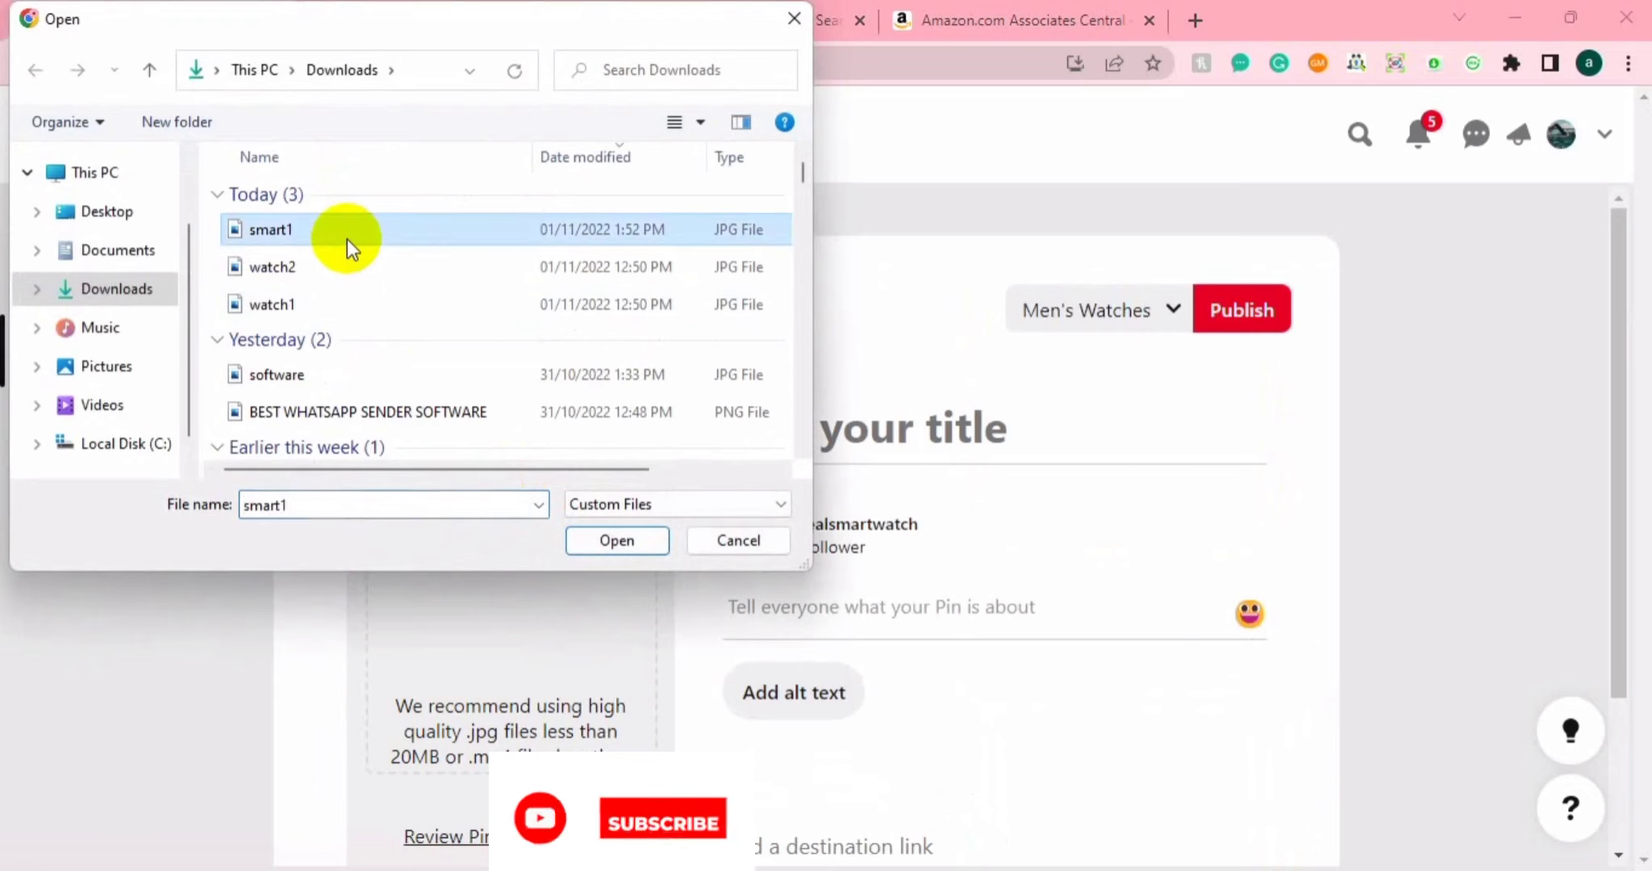
left_click(579, 539)
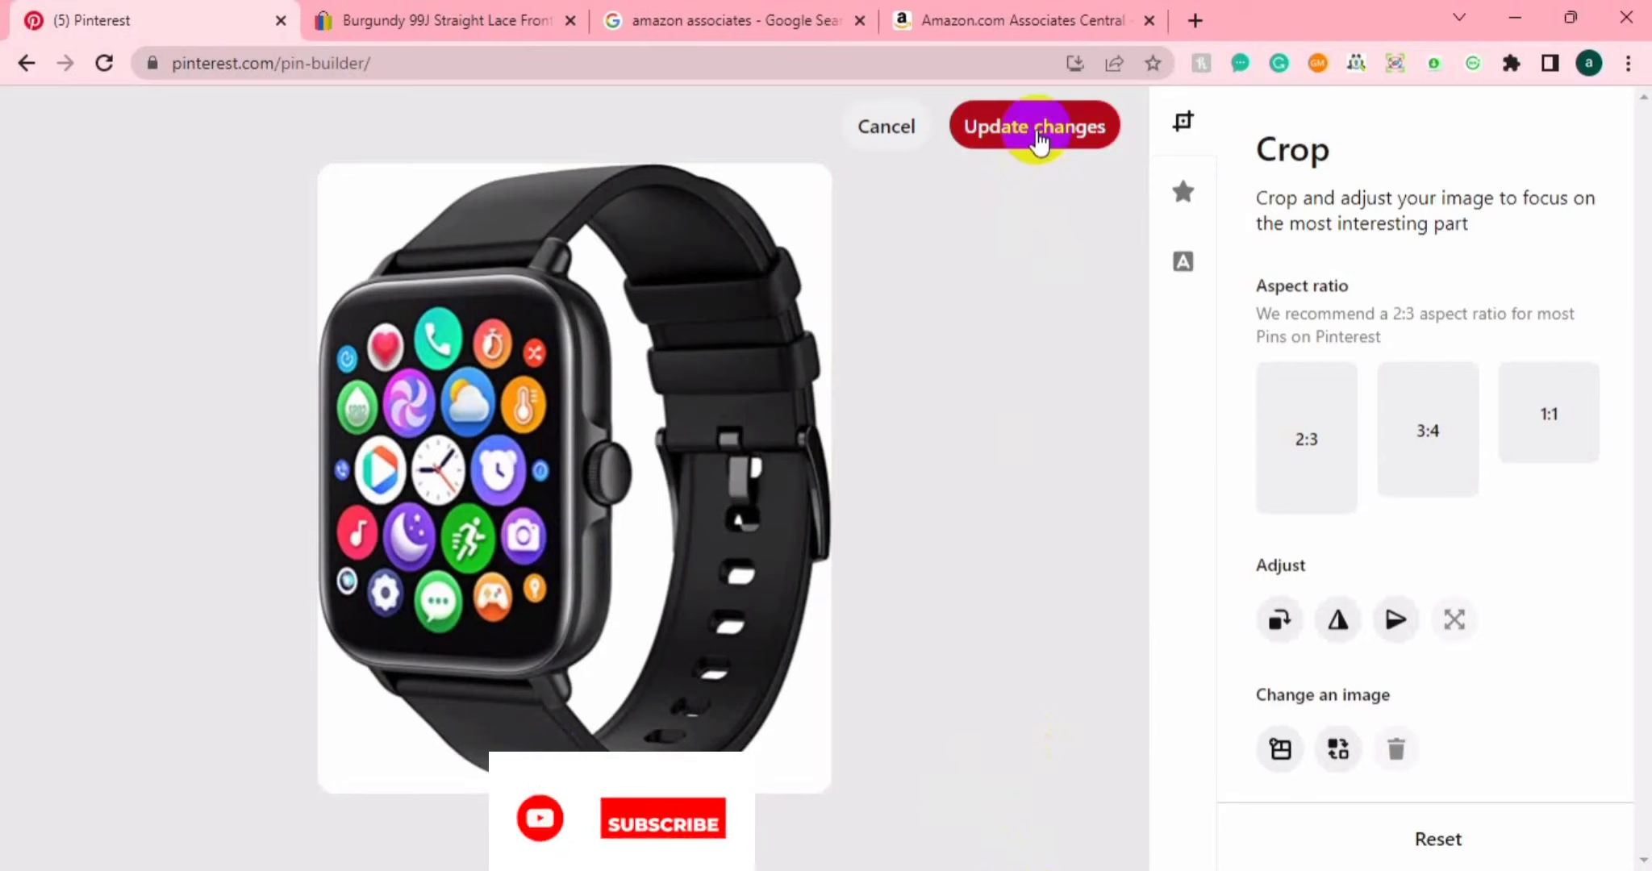
left_click(1037, 130)
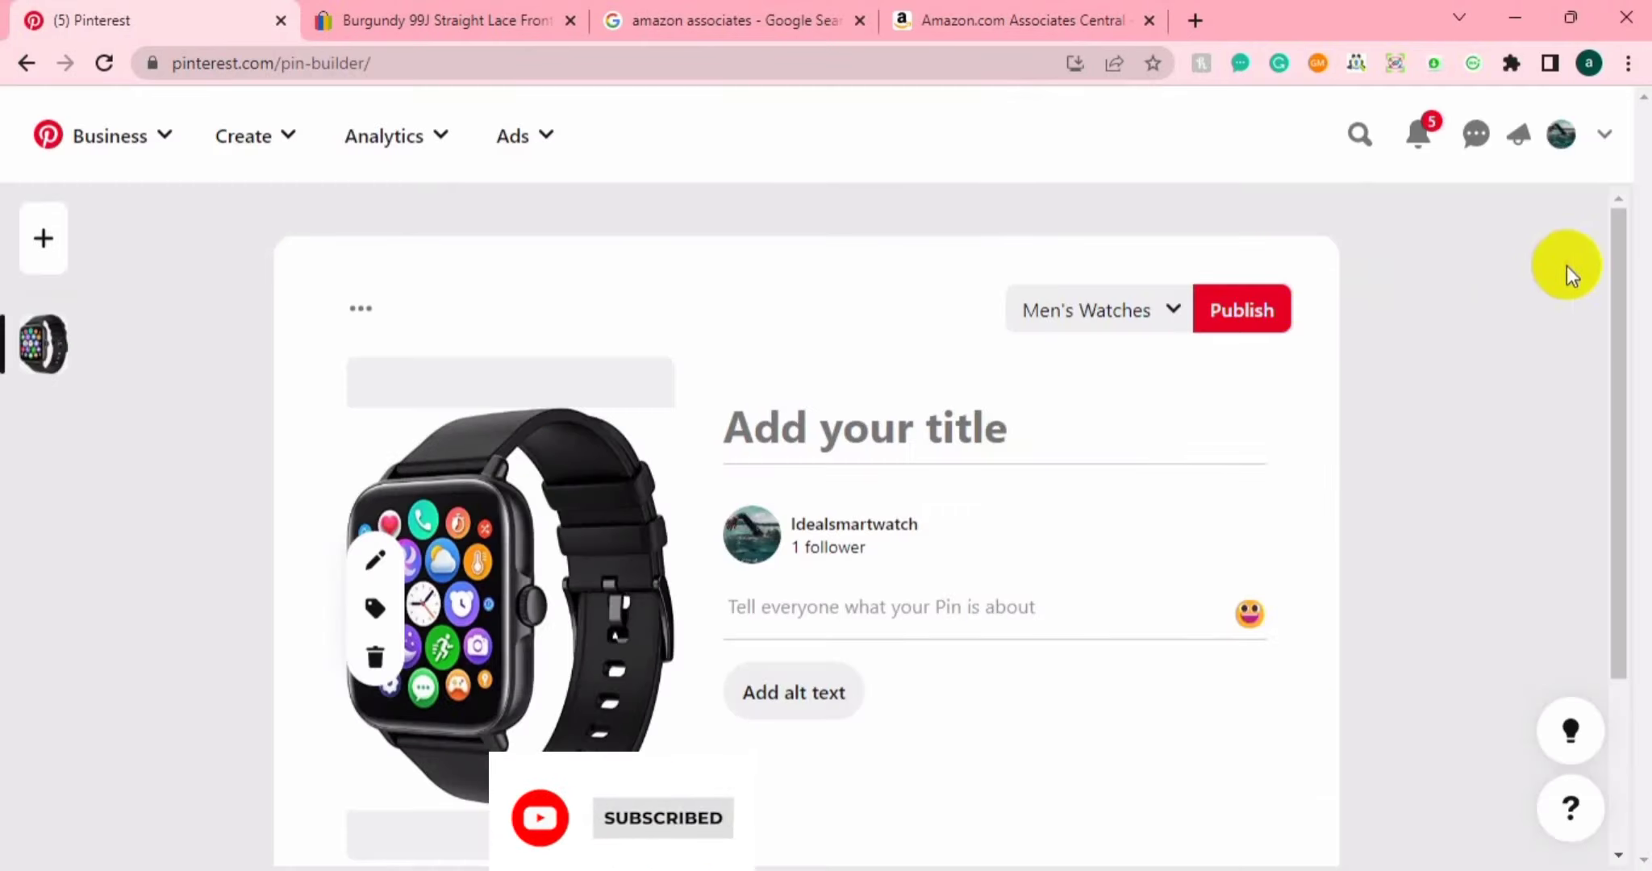
left_click_drag(1612, 277, 1587, 385)
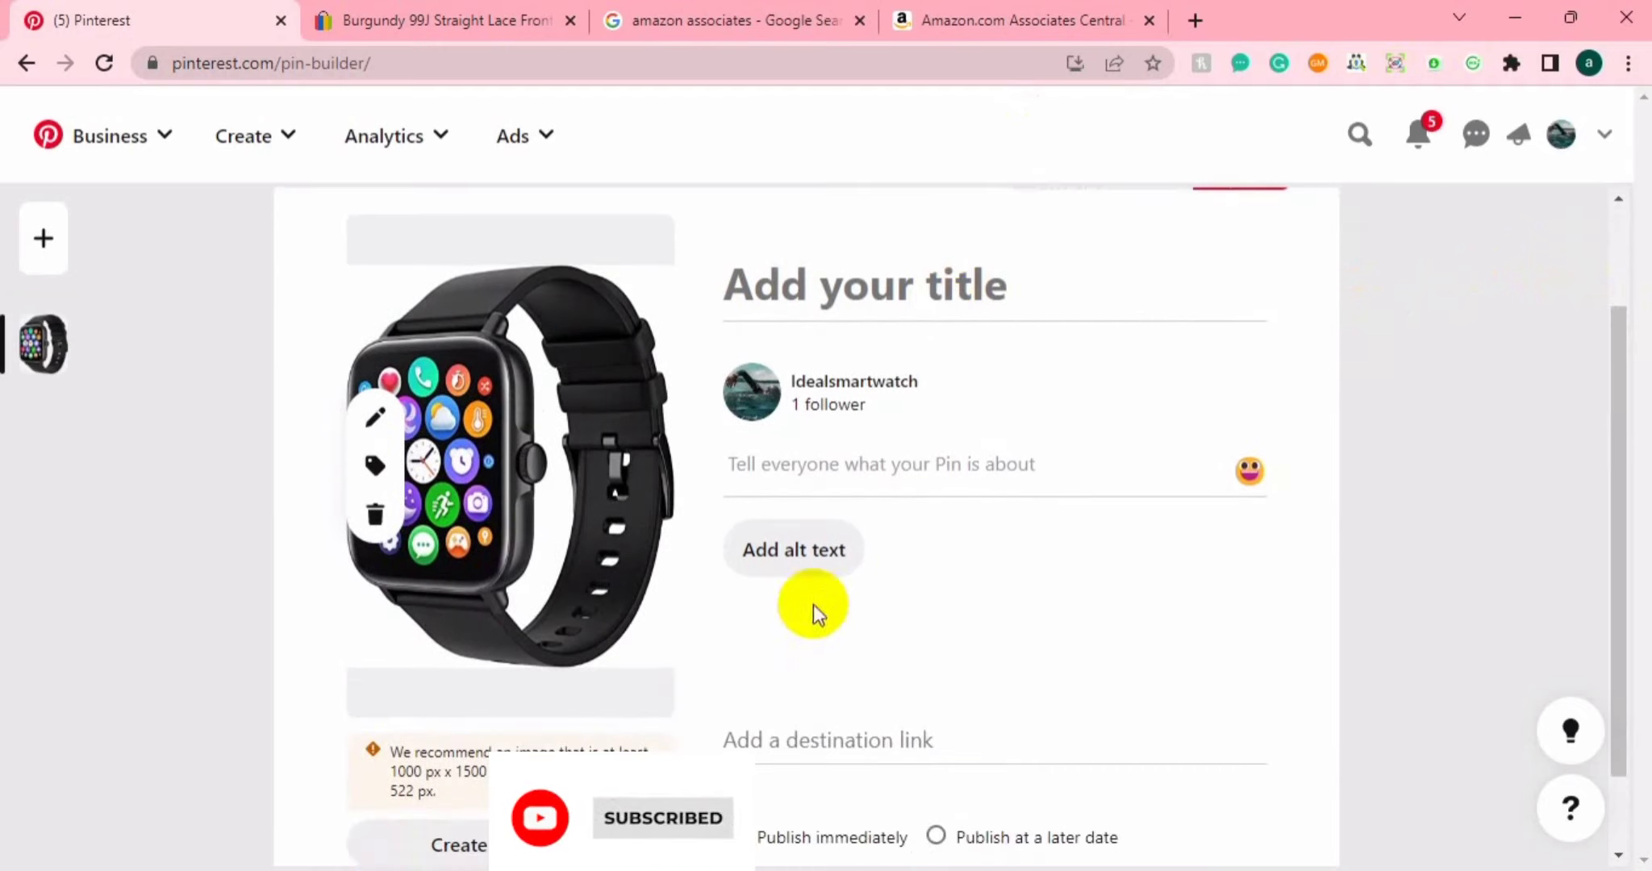
left_click(842, 741)
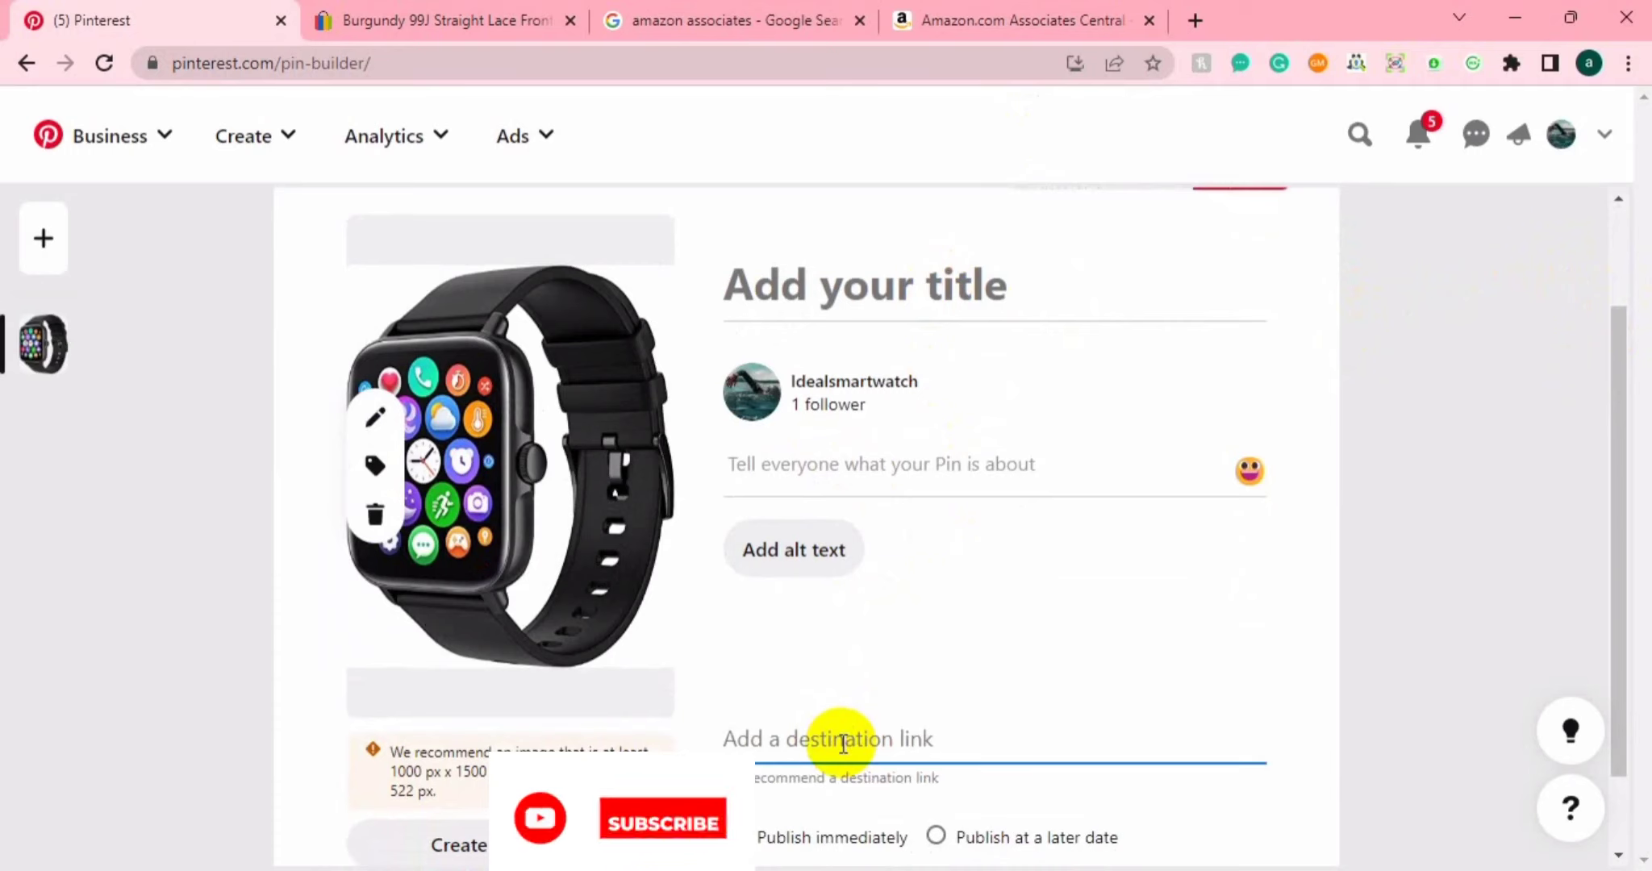
type("https://amzn.to/3zy7WzY")
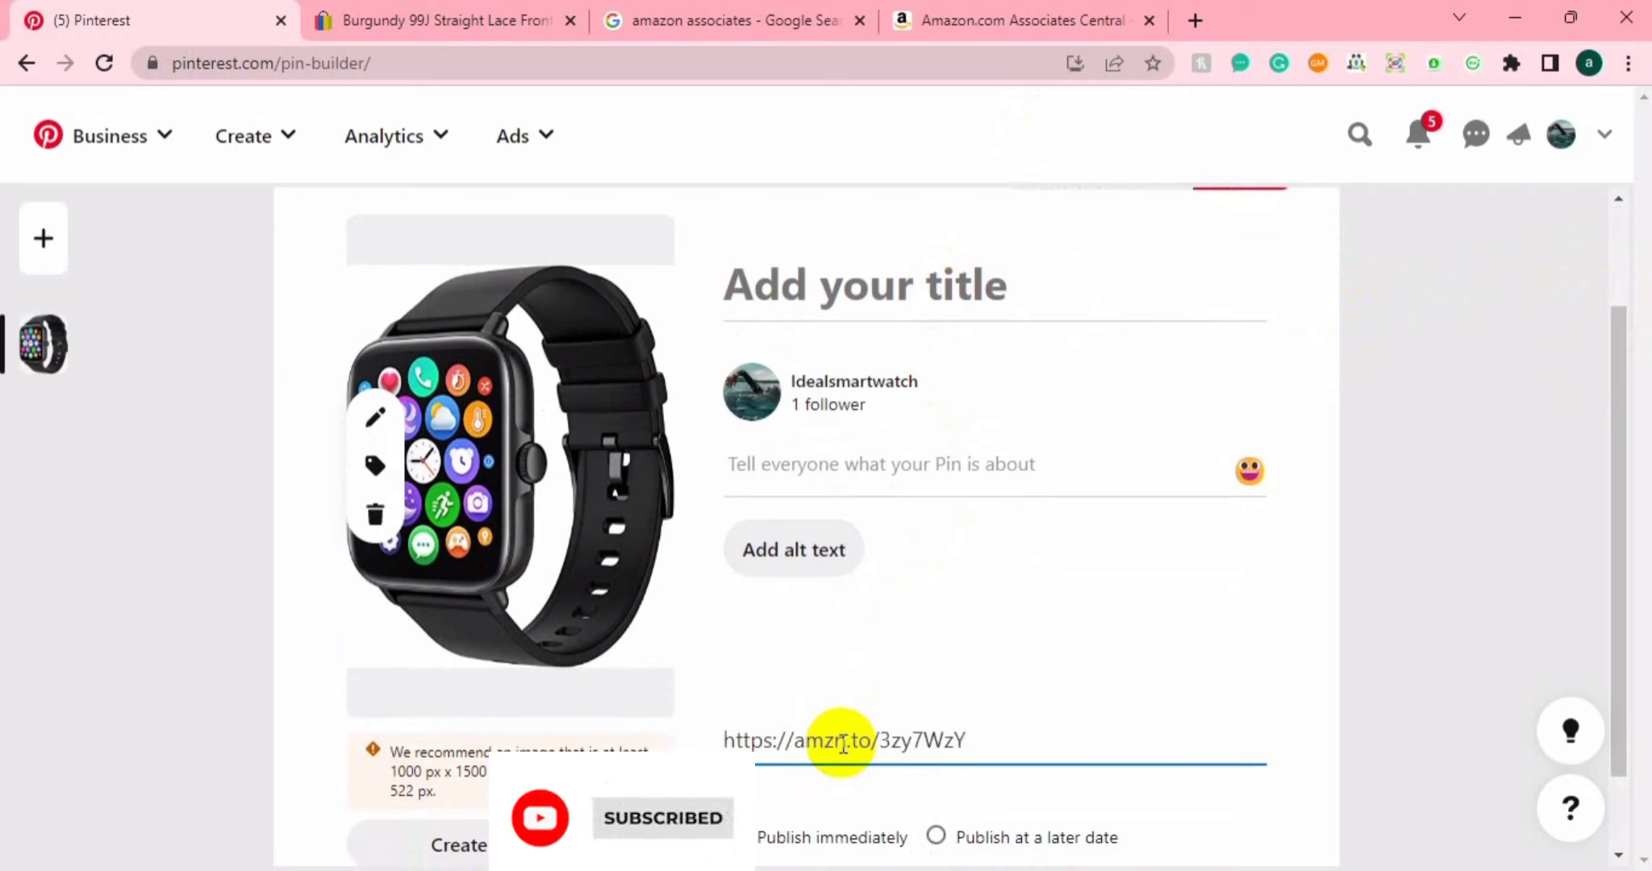
Title the pin with the Amazon product name 'Fitness Watch 28 Sport Modes, 1.7'' Smart Watches… AI Voice Control'
left_click(841, 296)
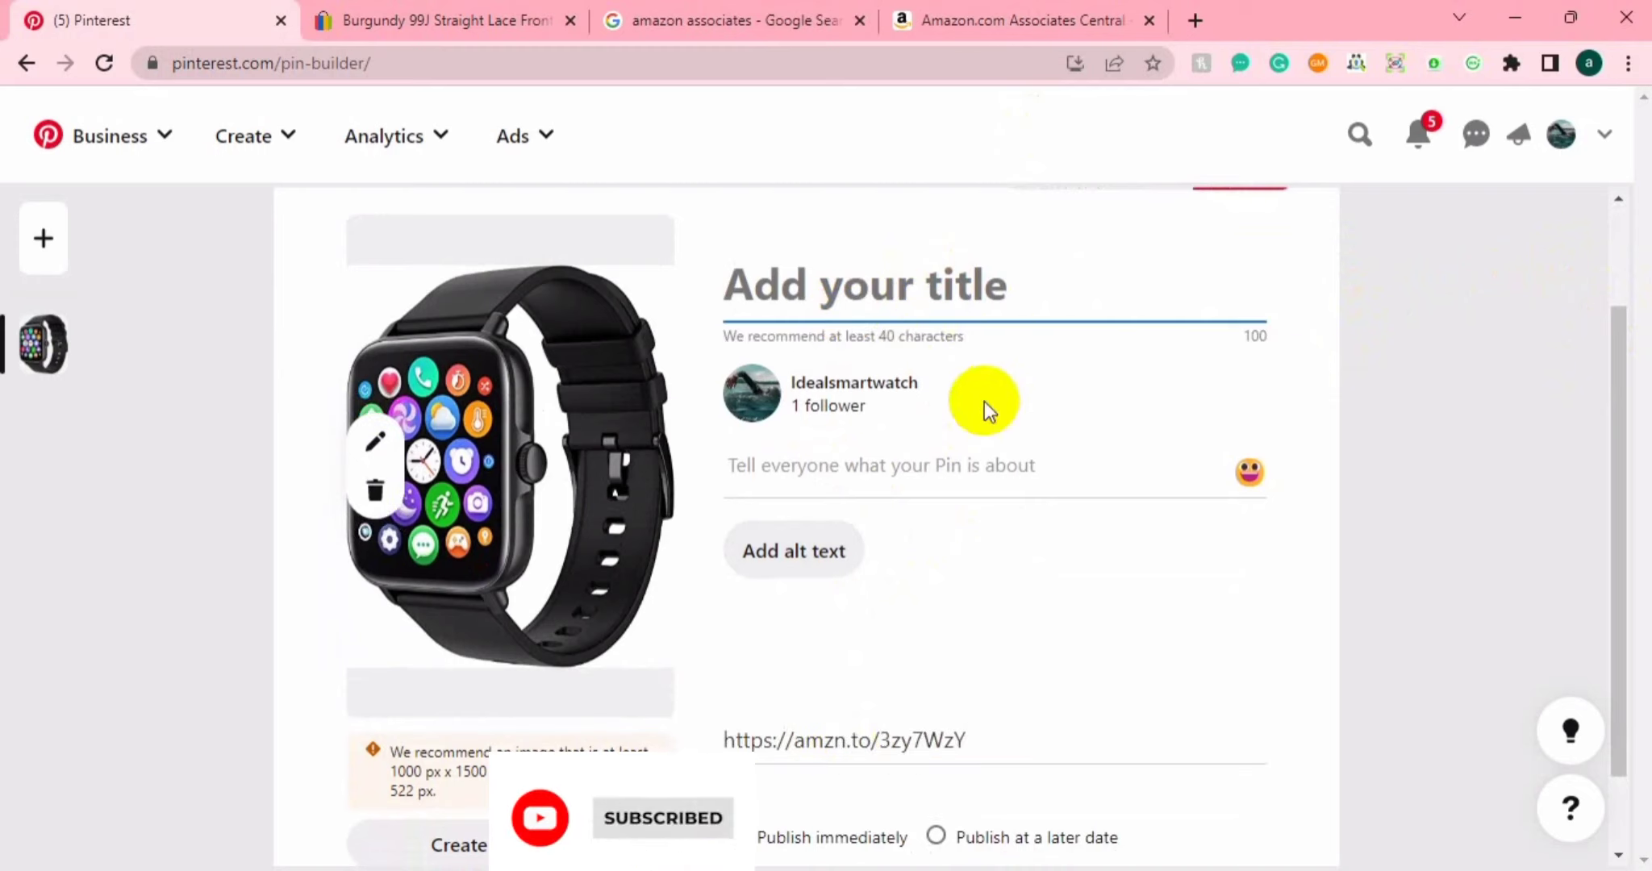
key("alt+Tab")
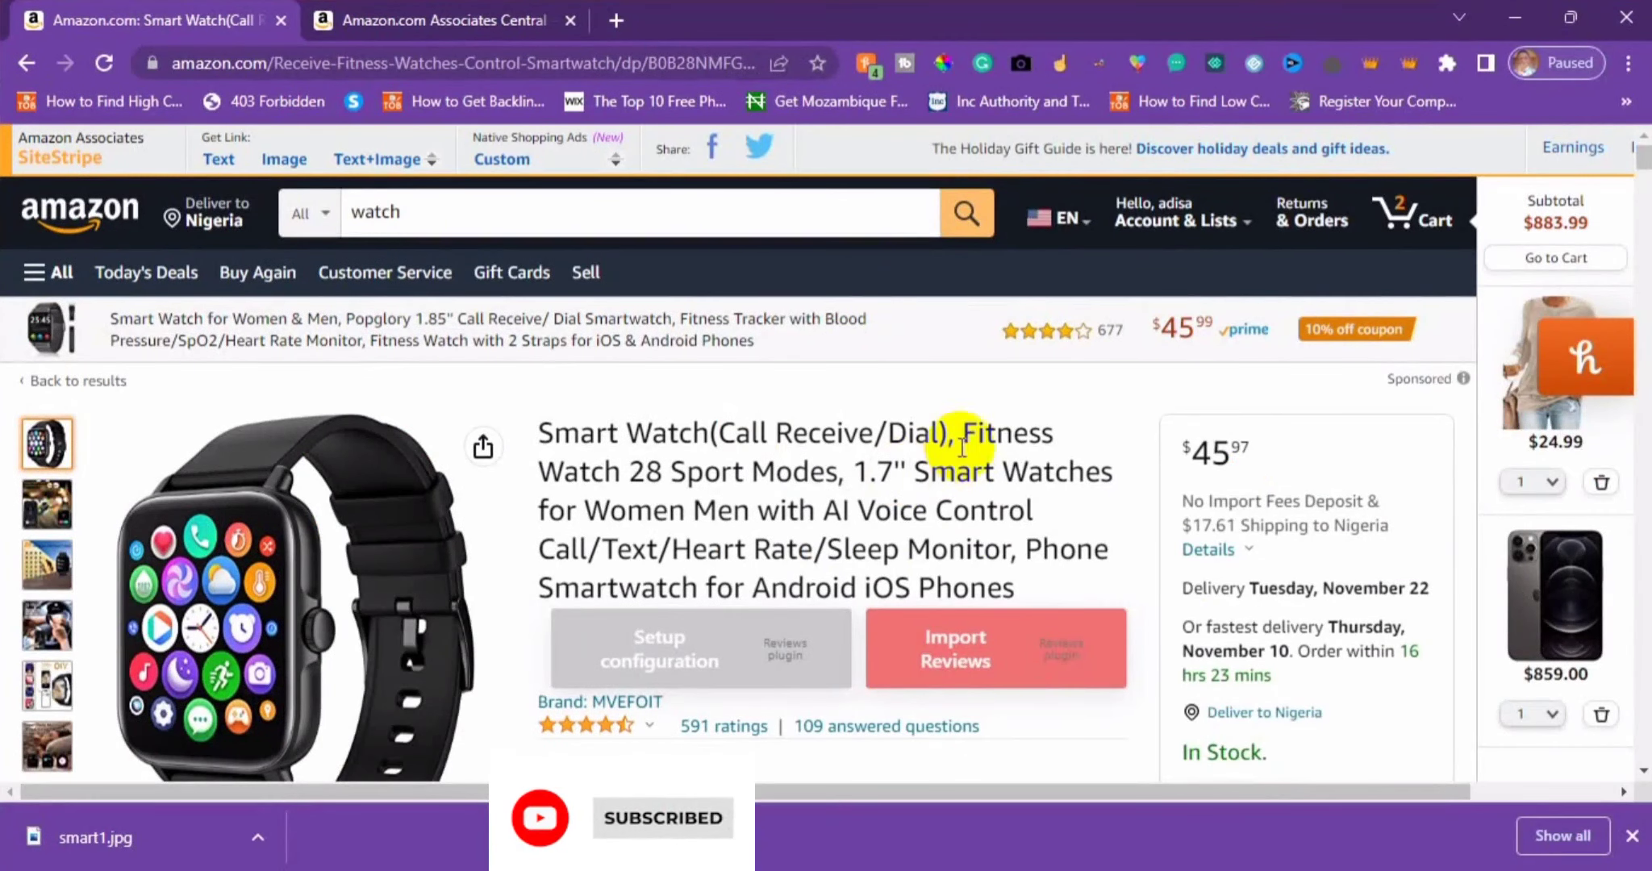
left_click_drag(969, 436, 1061, 505)
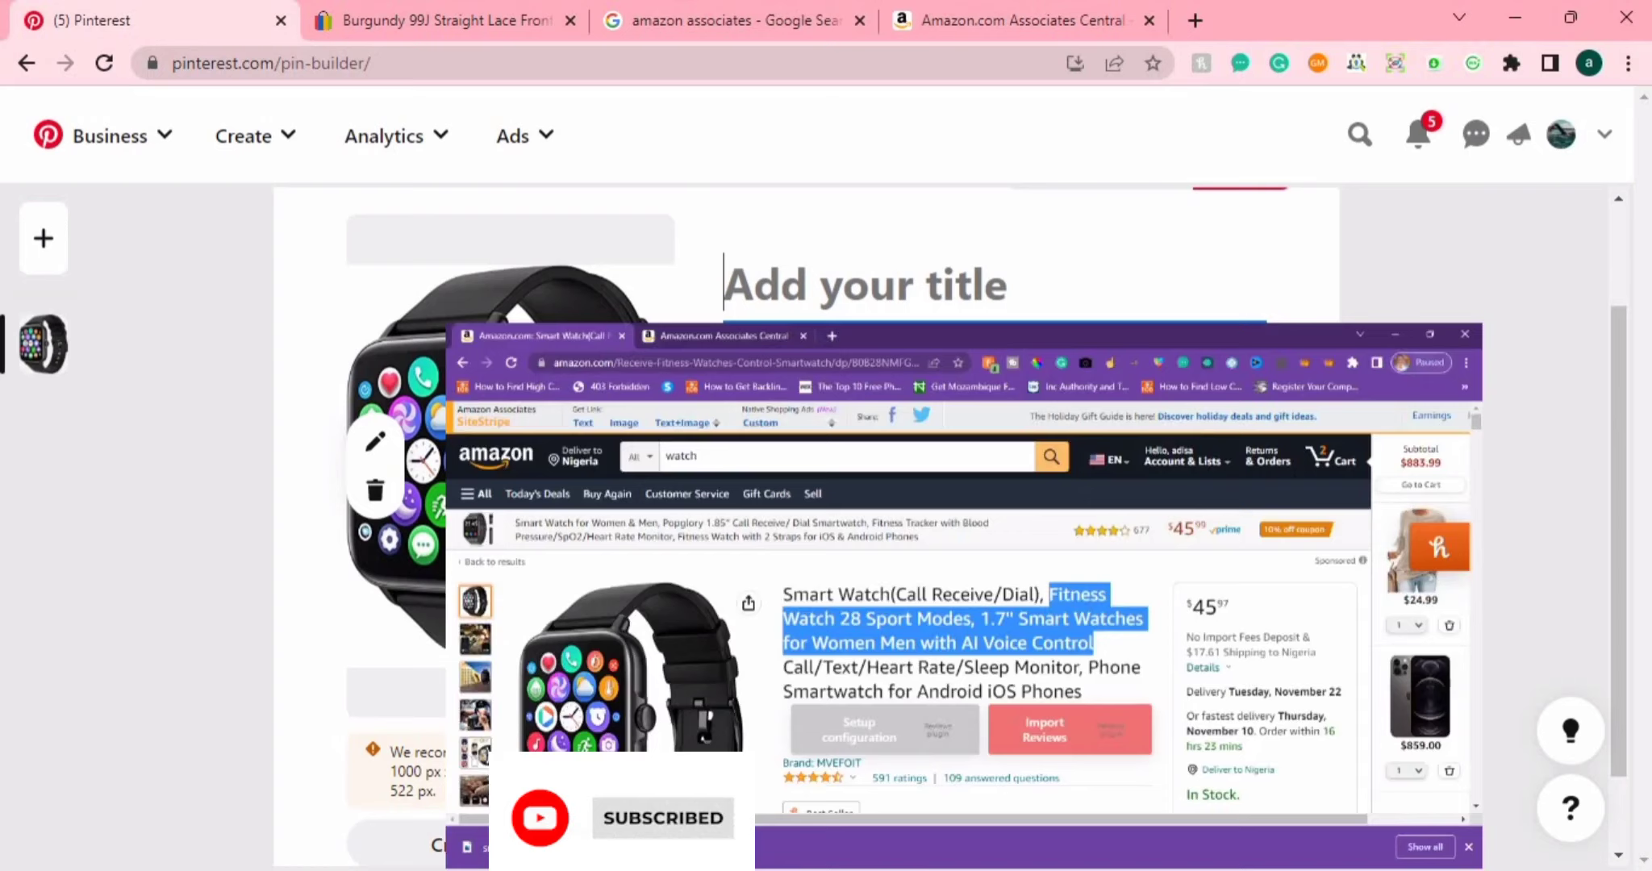
type("Fitness Watch 28 Sport Modes, 1.7\" Smart Watches for Women Men with AI Voice Control")
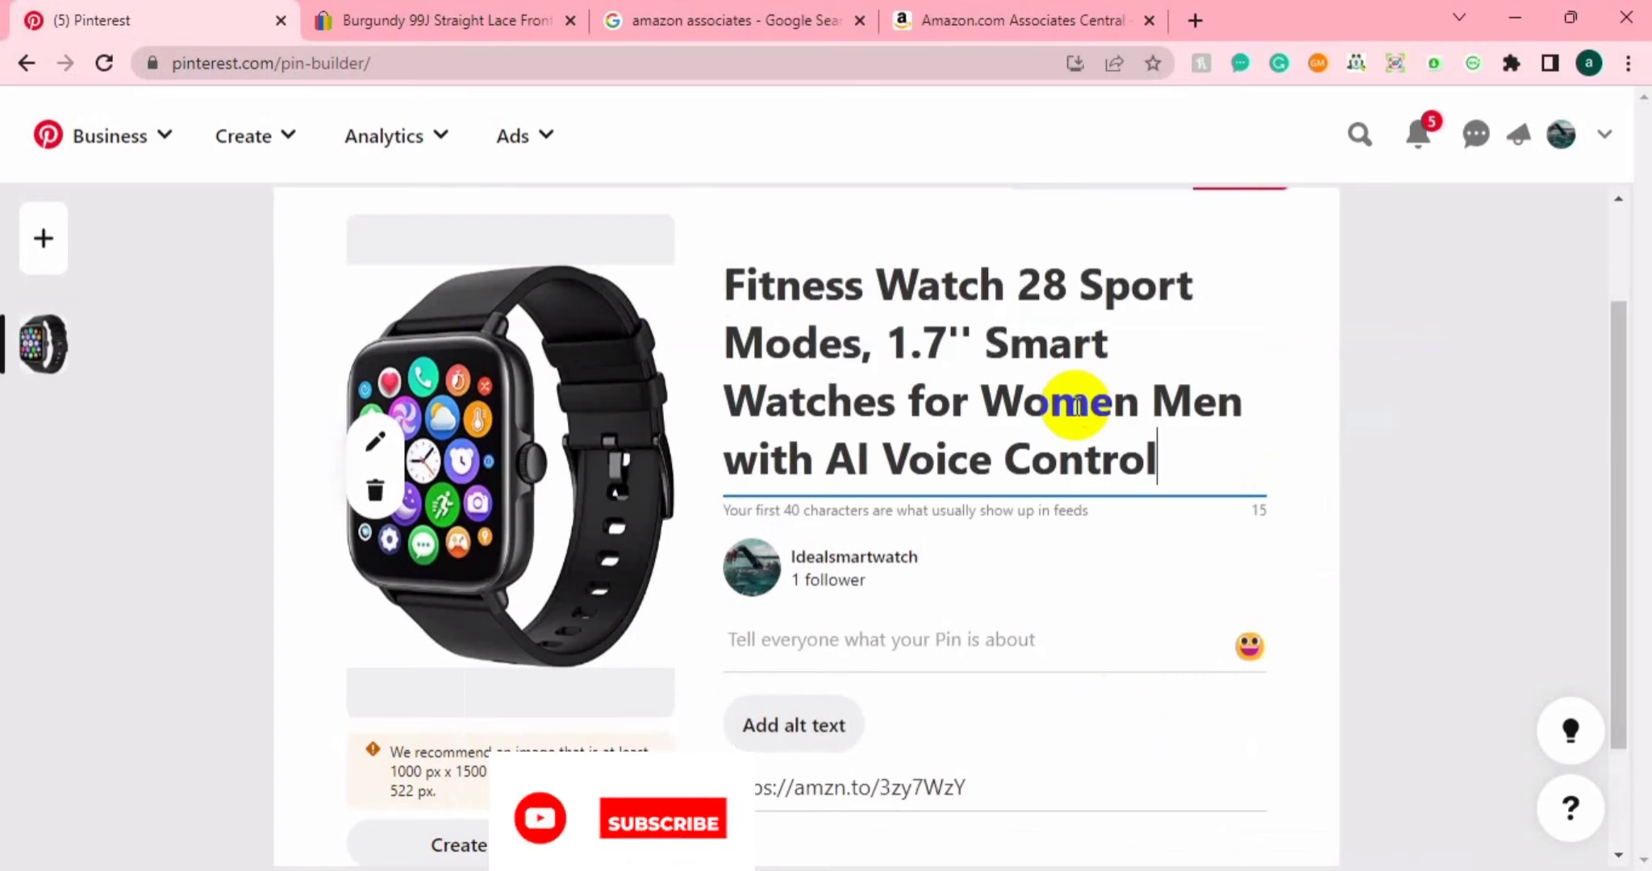
left_click_drag(1612, 472, 1612, 362)
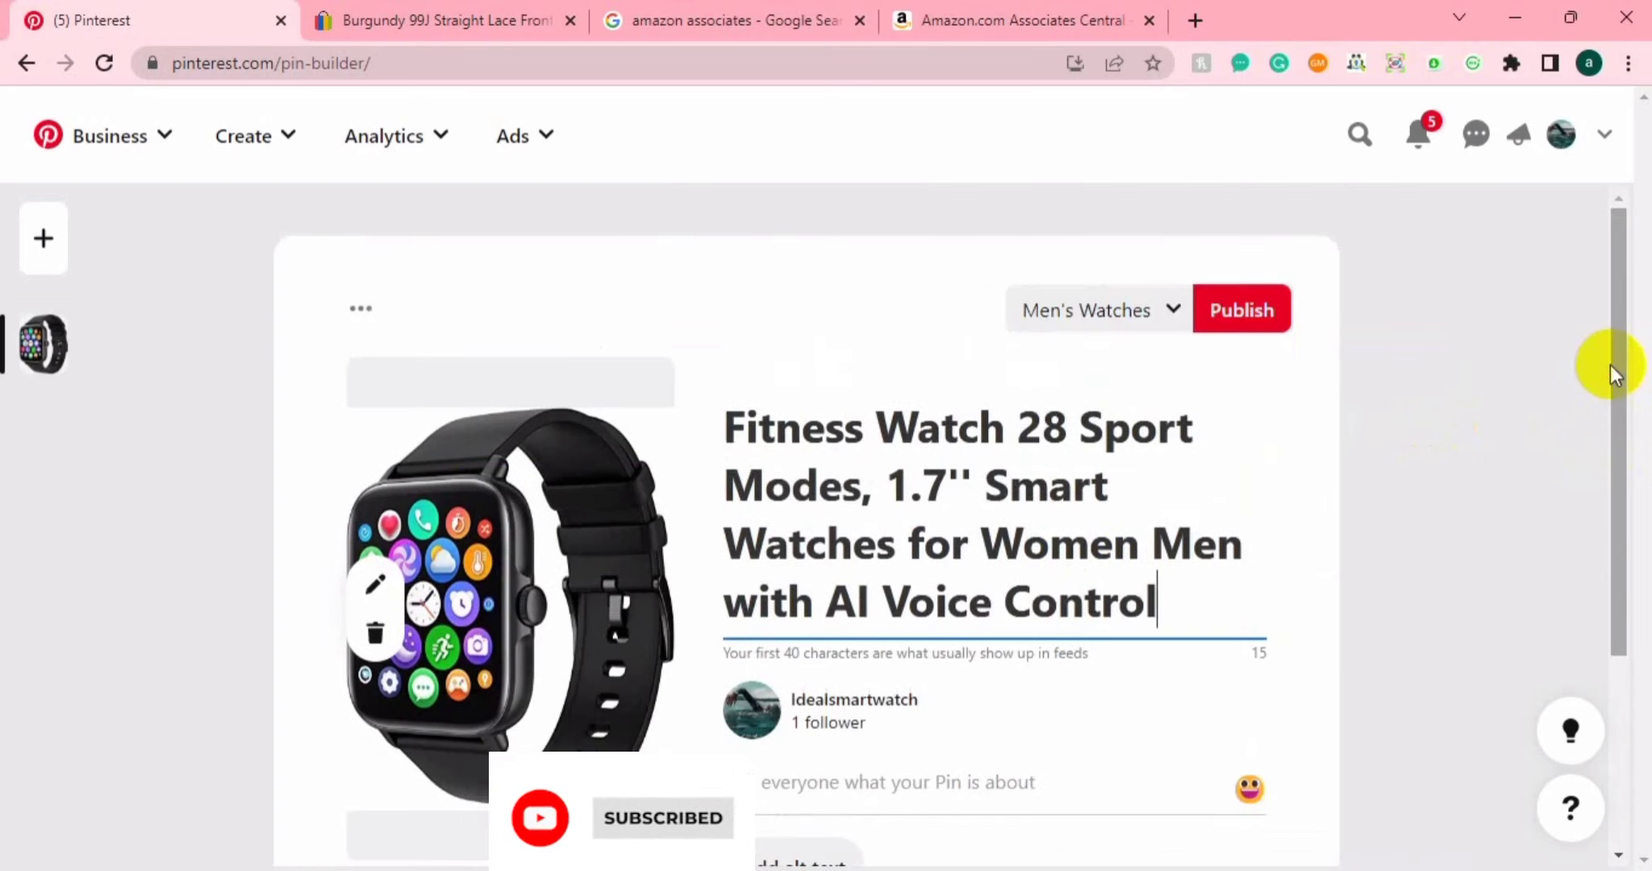
left_click(1098, 310)
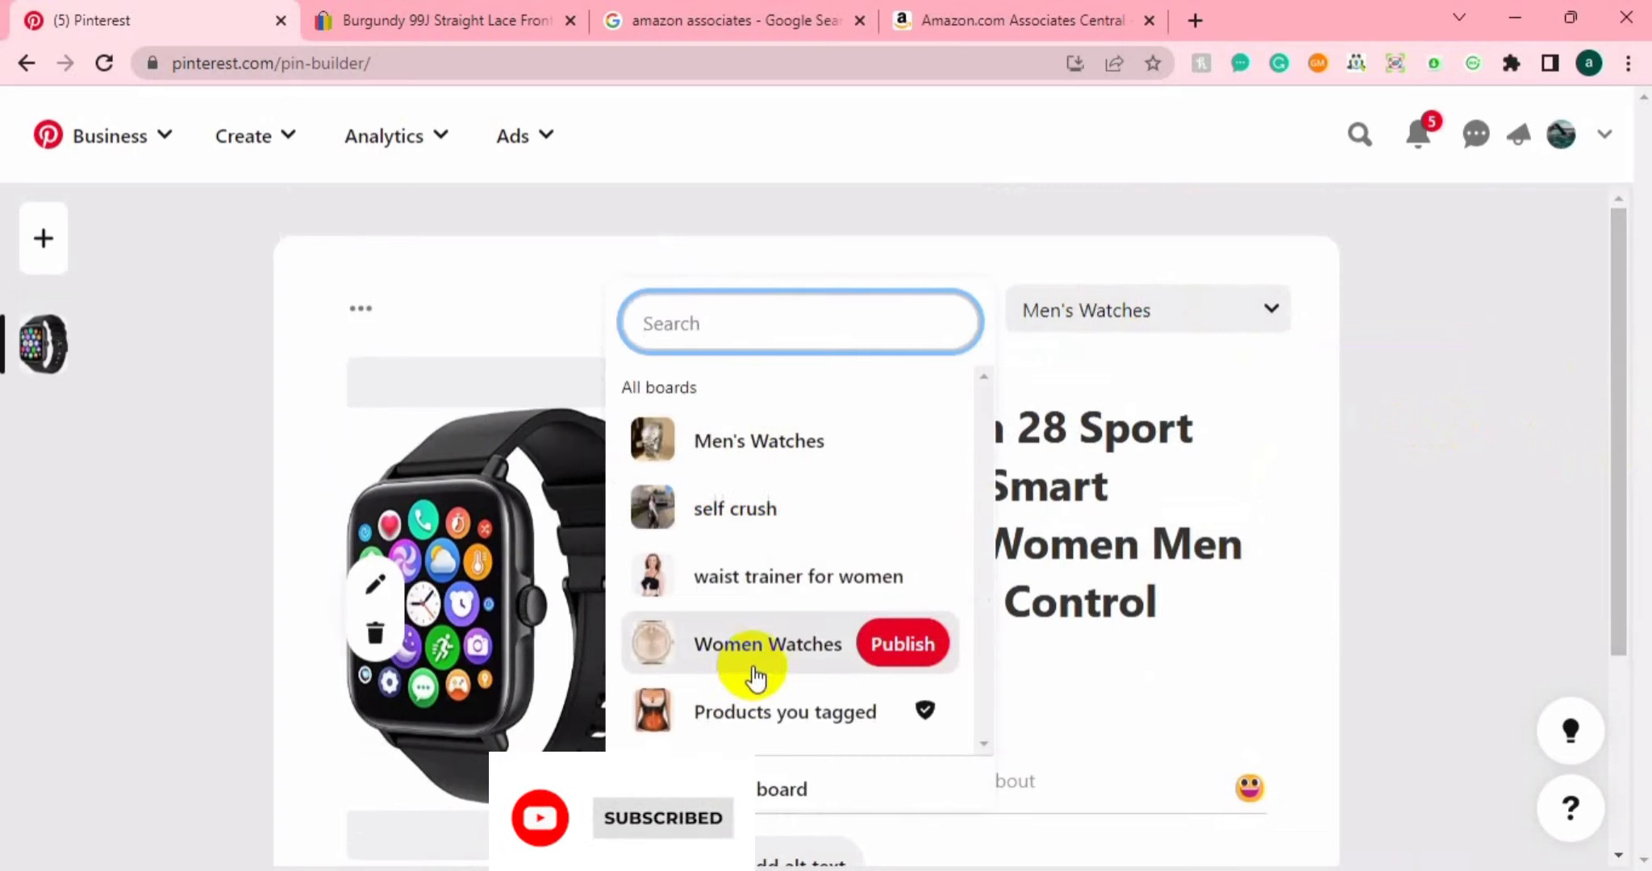
File the pin under the Women Watches board, publish it, and view the live pin
left_click(754, 646)
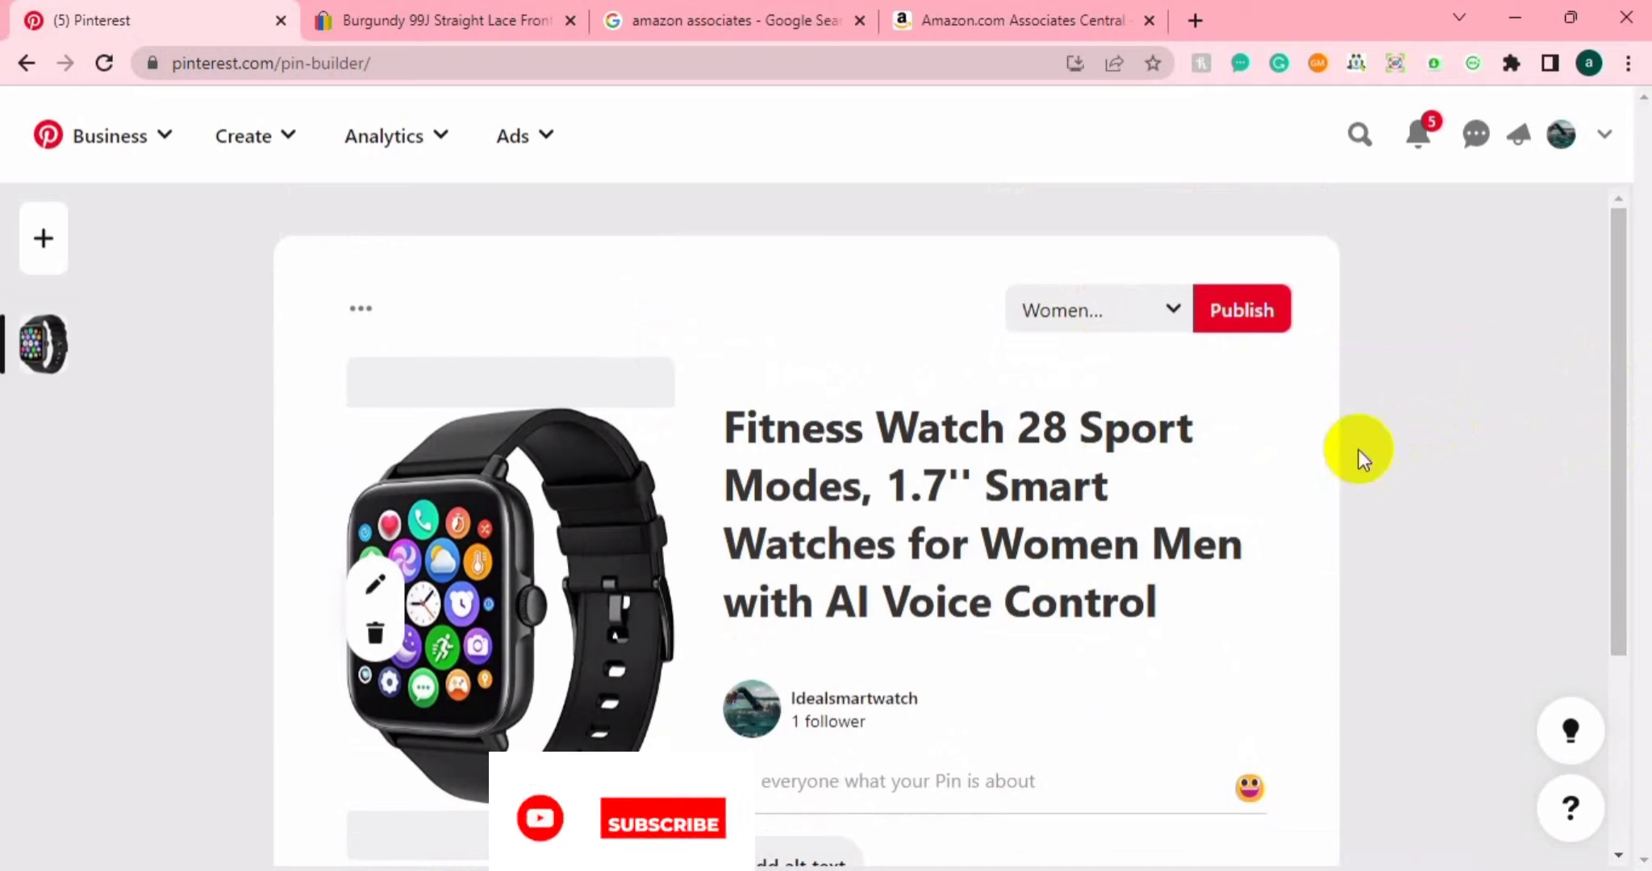
mouse_move(1608, 391)
left_mouse_down()
mouse_move(1593, 527)
mouse_move(1607, 387)
left_mouse_up()
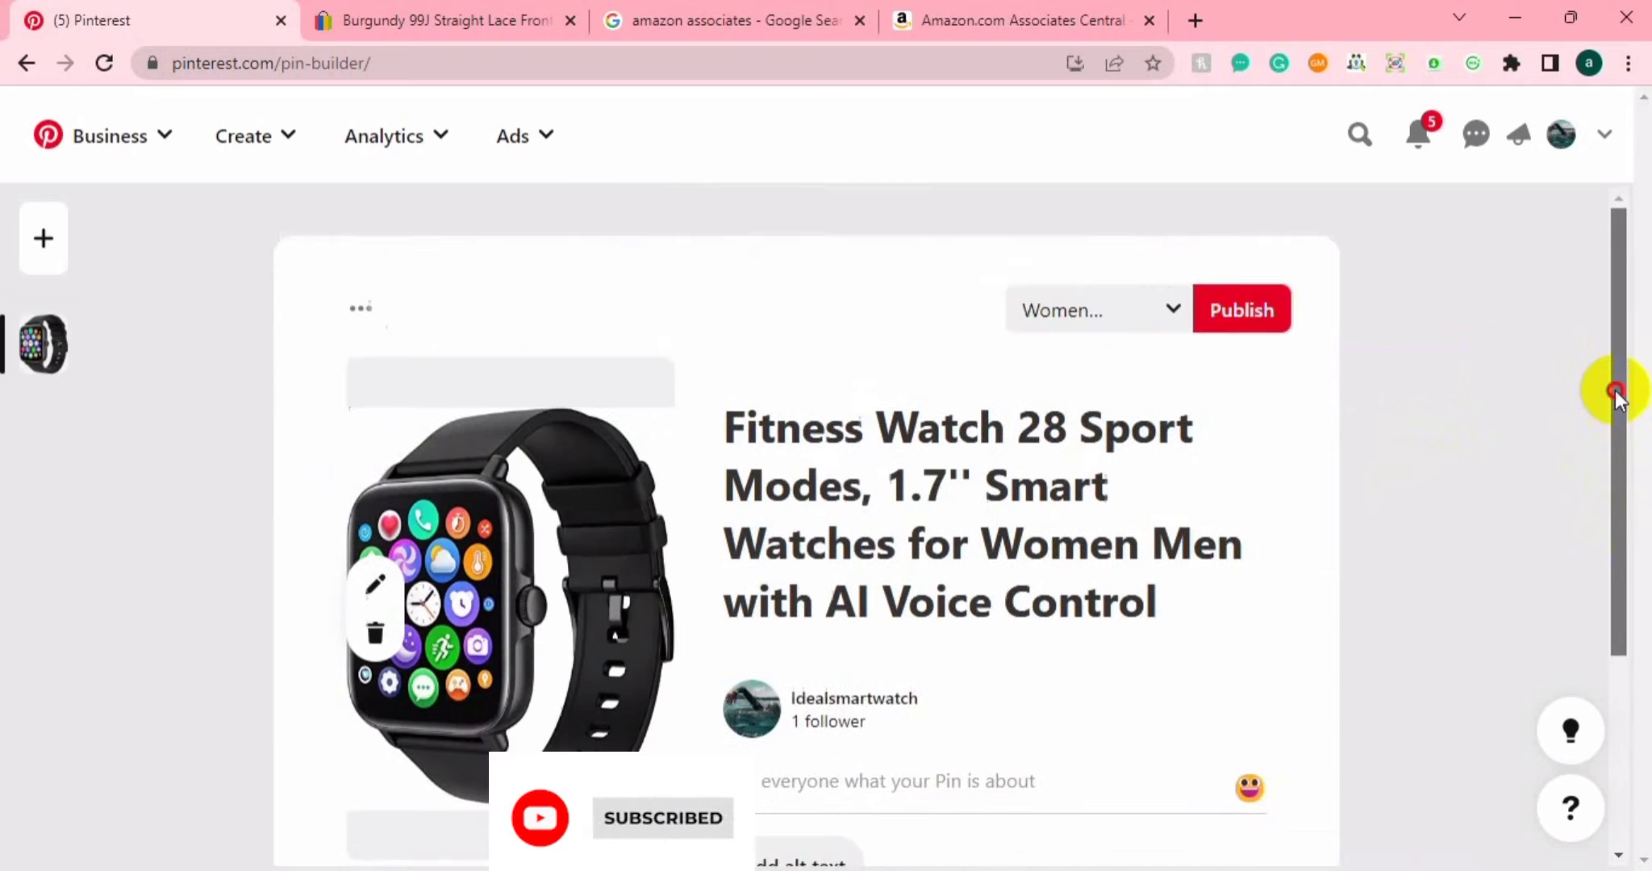
left_click(1279, 311)
left_click(1249, 316)
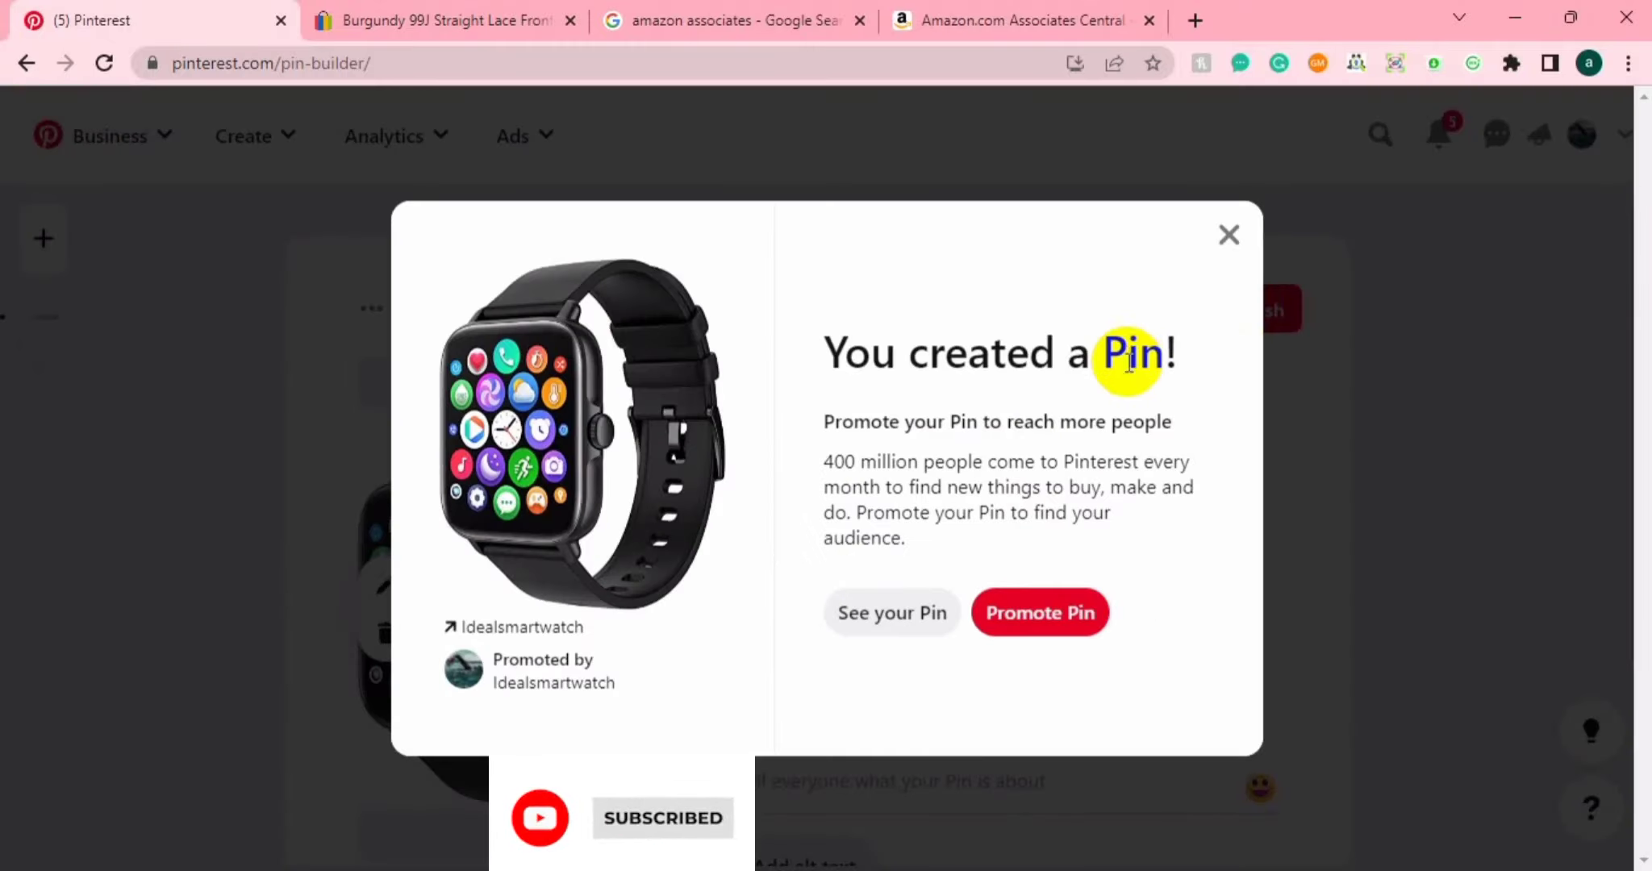
left_click(920, 622)
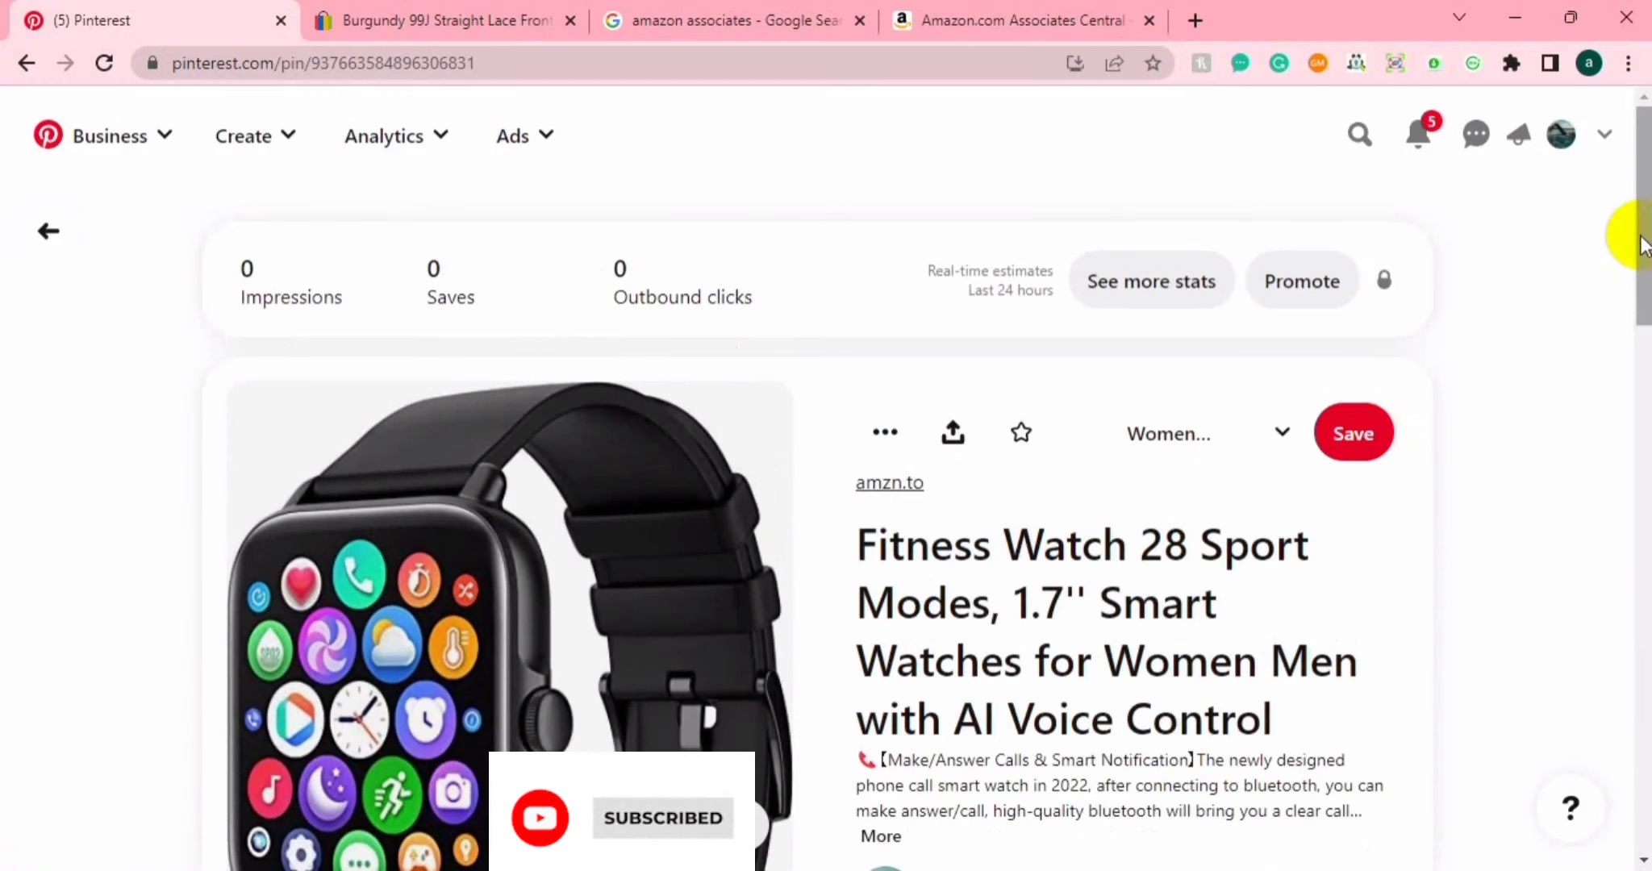
Follow the published pin's amzn.to destination link to the Amazon smartwatch page
left_click_drag(1646, 242, 1631, 290)
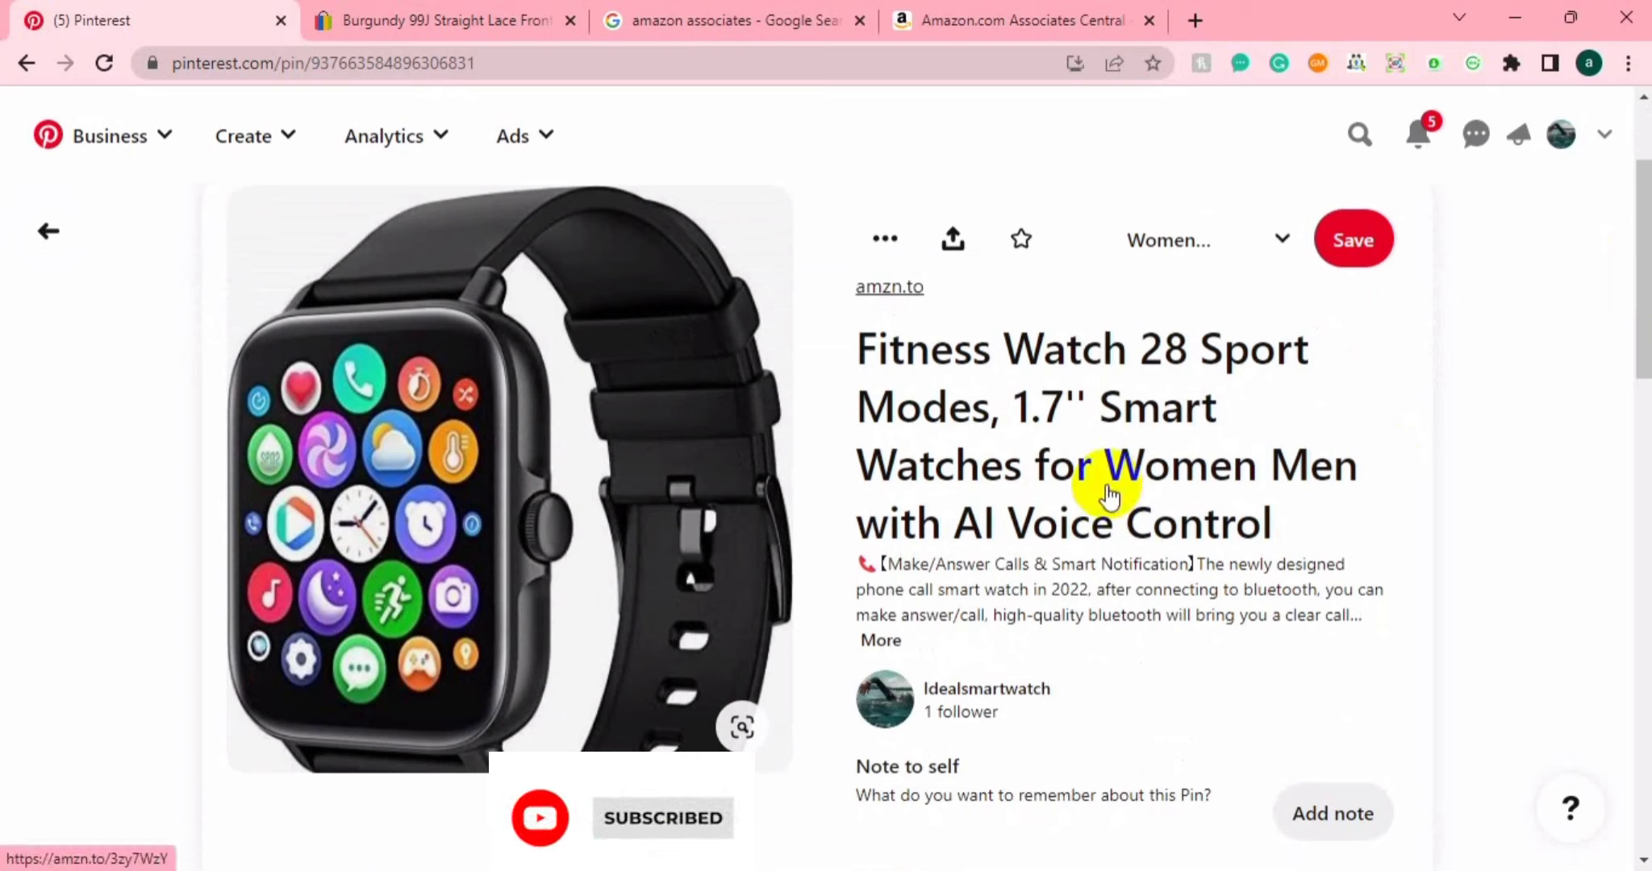
left_click(1053, 371)
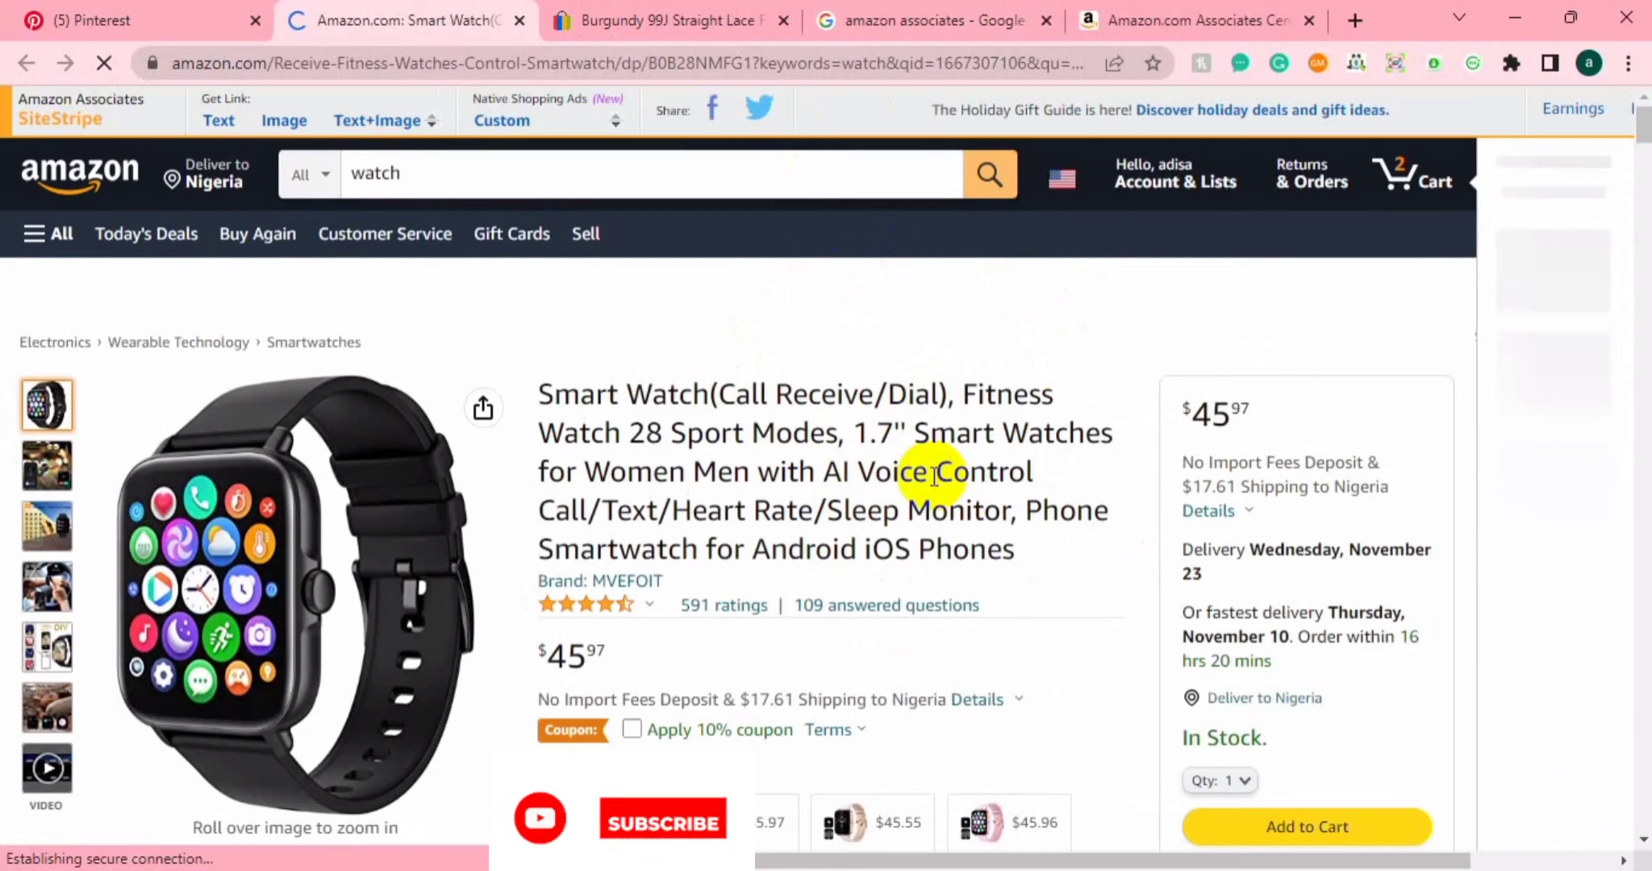
Scroll through the $45.97 MVEFOIT smartwatch page, then return to the Pinterest pin
scroll(933, 476, "down", 3)
scroll(931, 476, "down", 1)
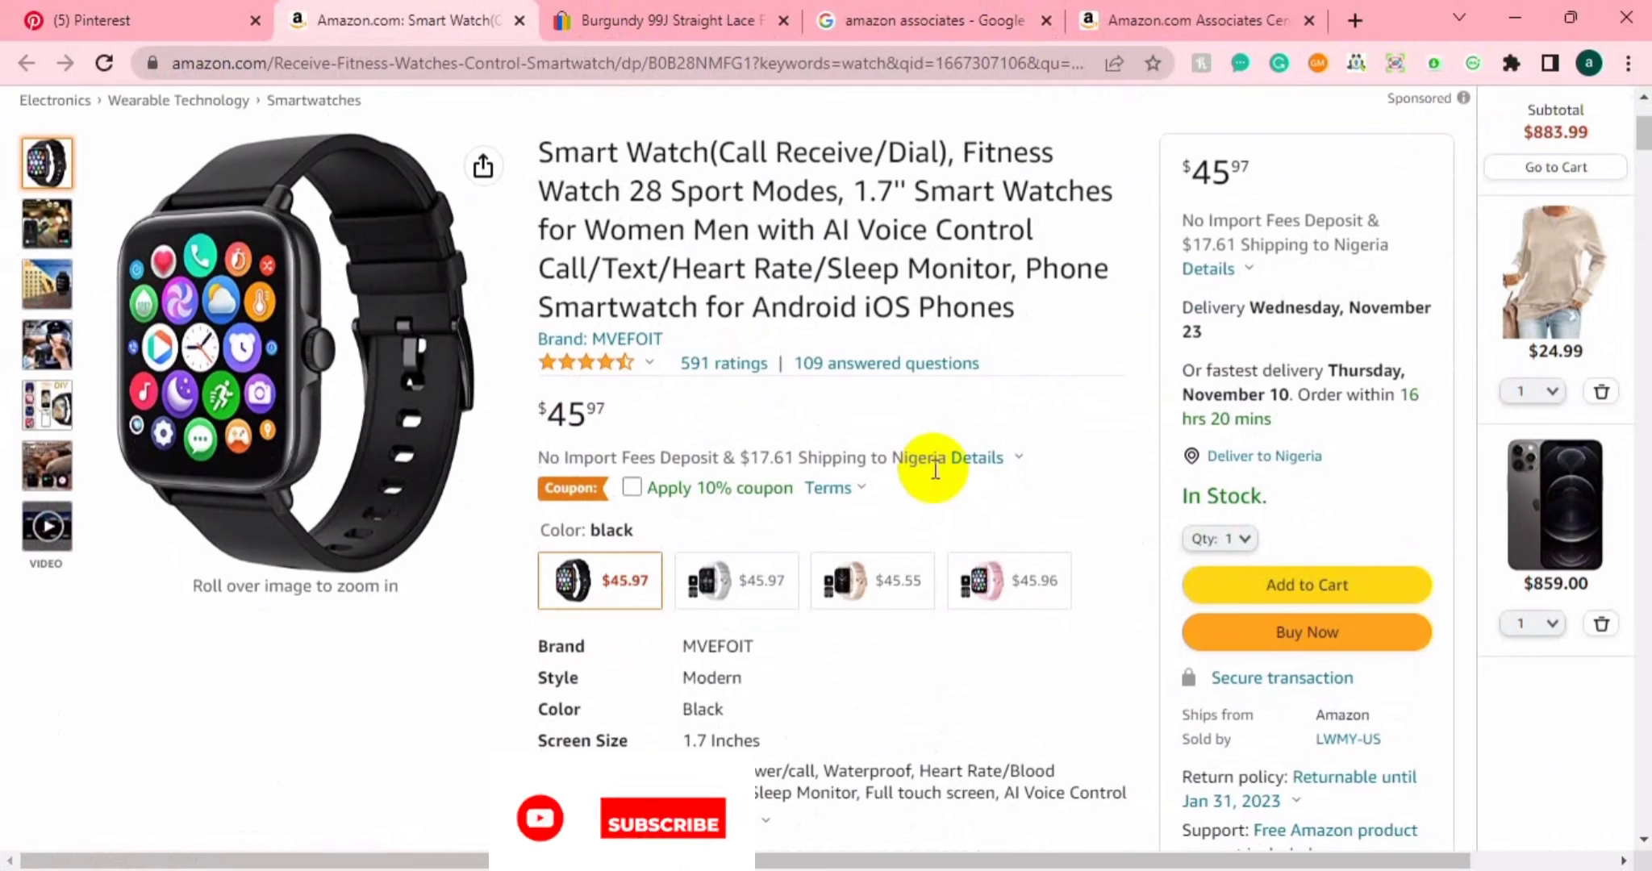
left_click(158, 7)
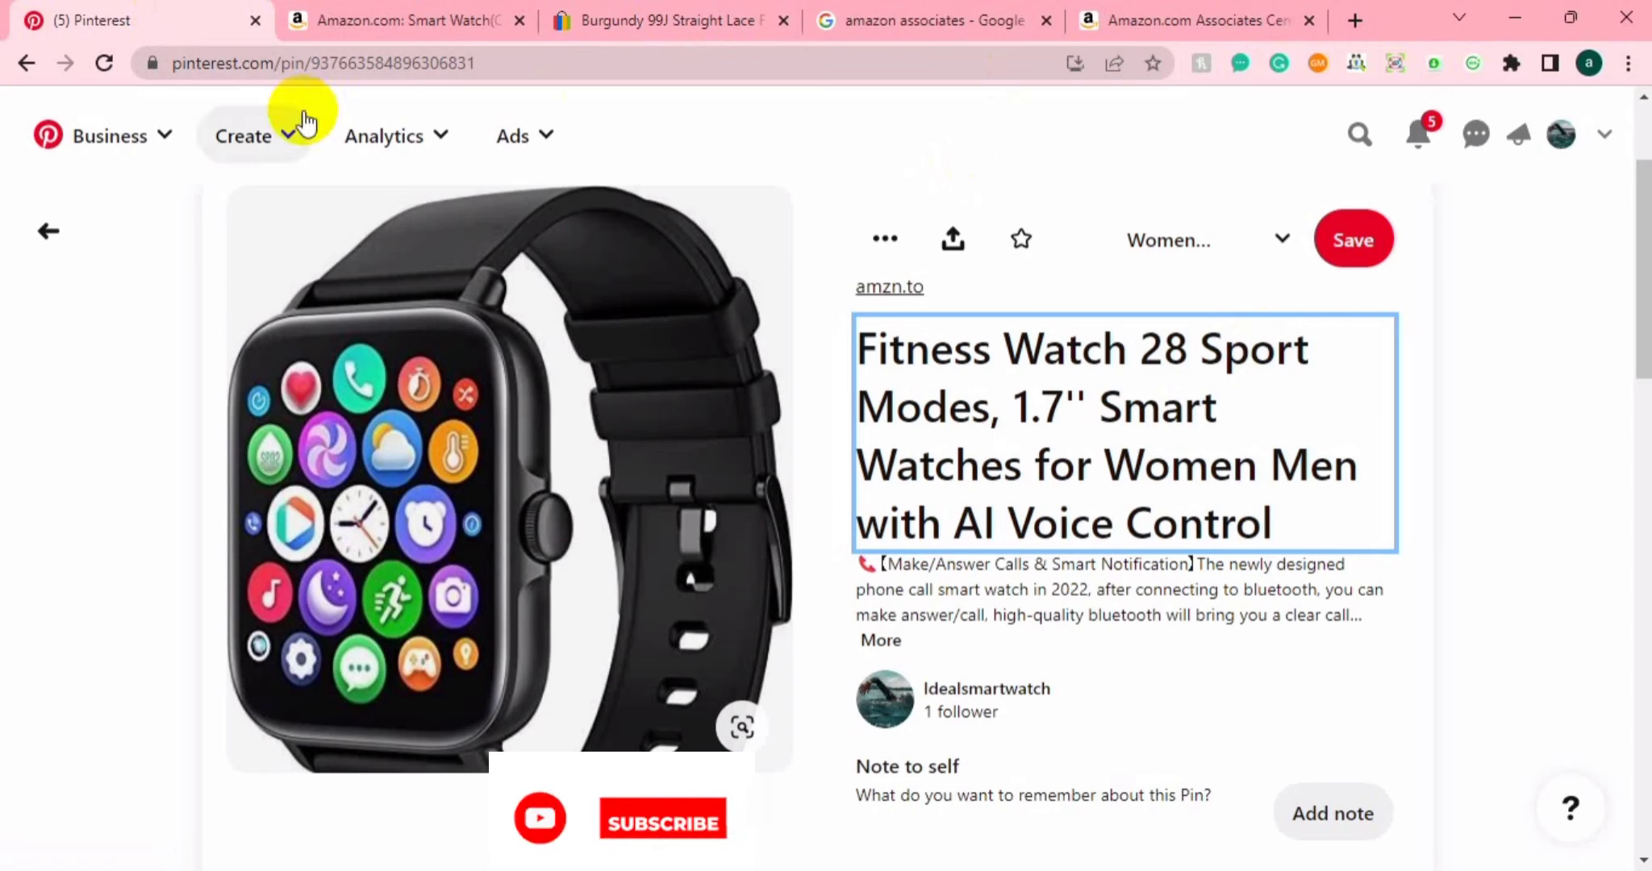
Go to the home feed and follow the grey sportswear pin's m.knowfashionstyle.com link
left_click(158, 135)
left_click(134, 250)
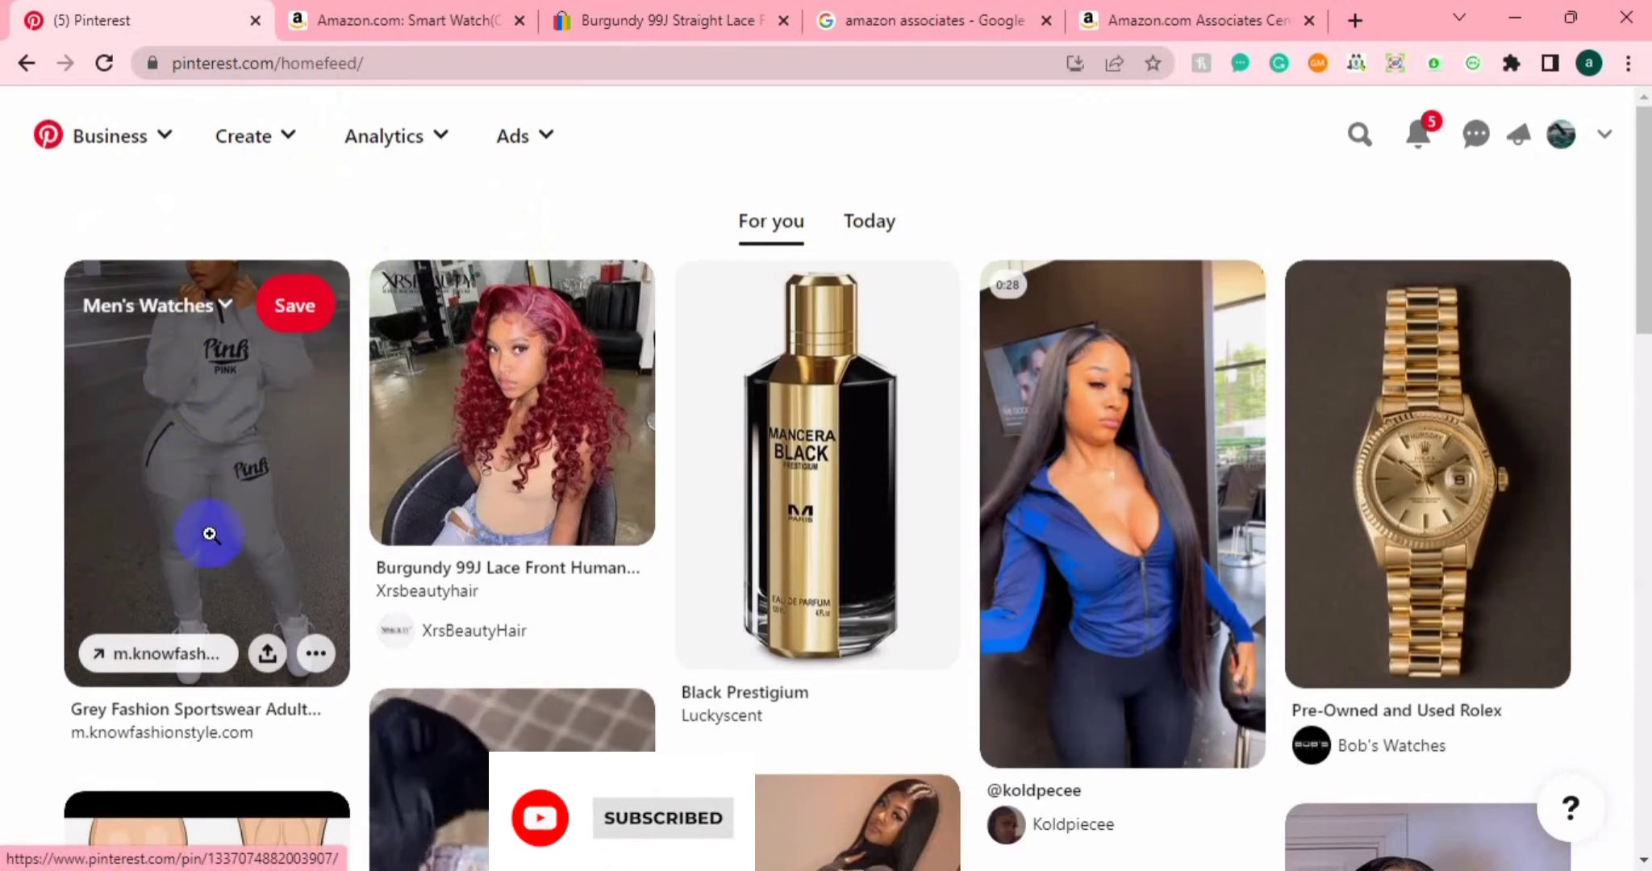
left_click(164, 666)
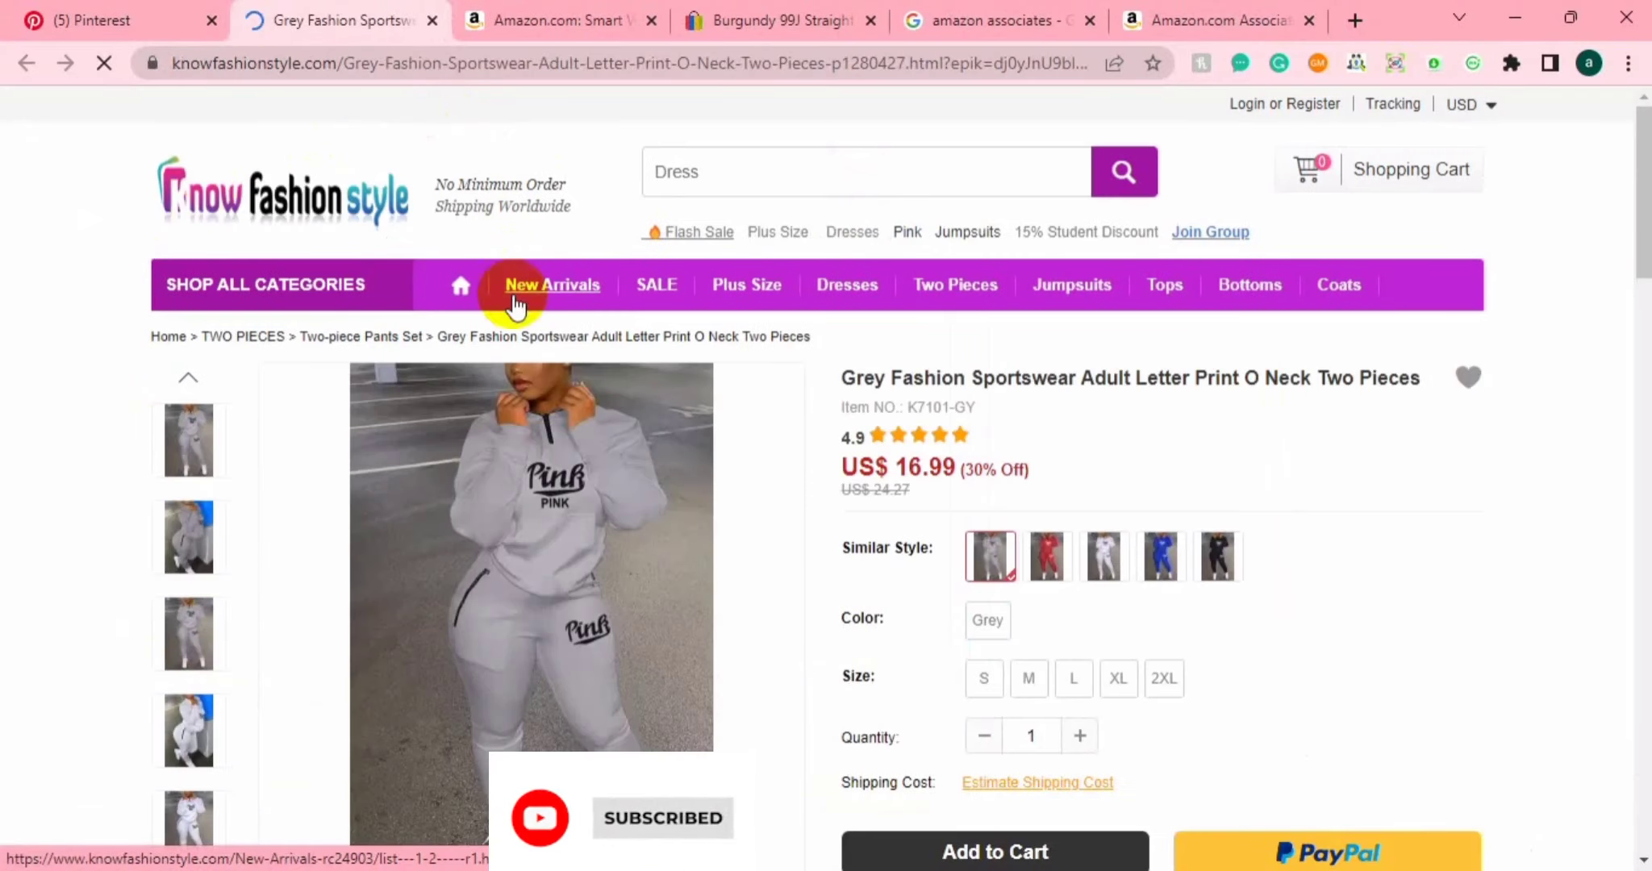
scroll(708, 597, "down", 1)
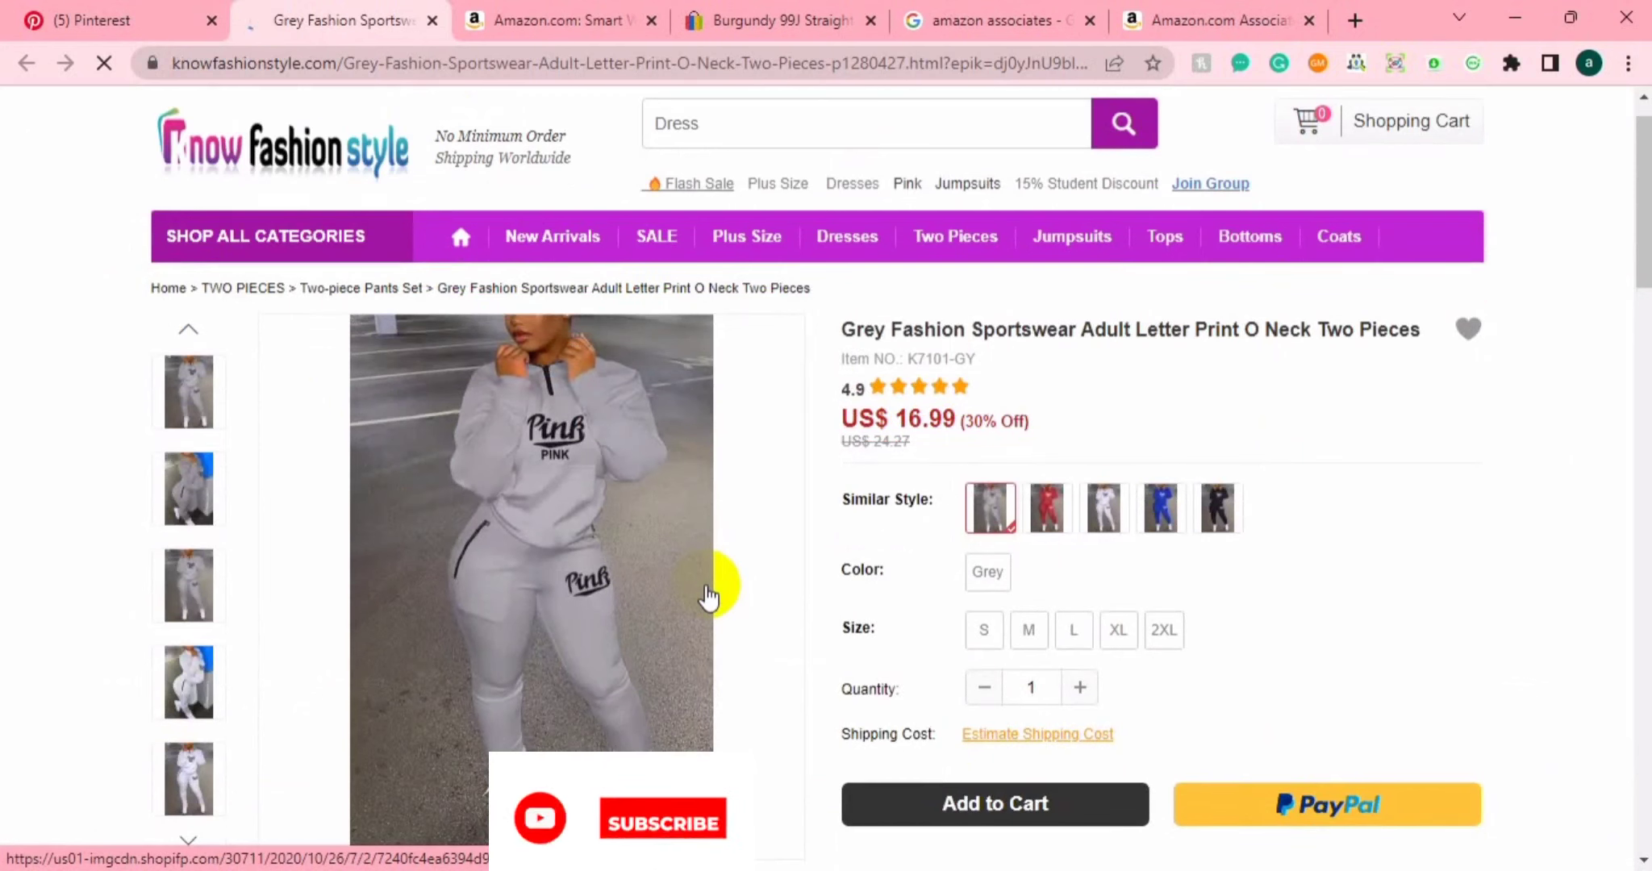